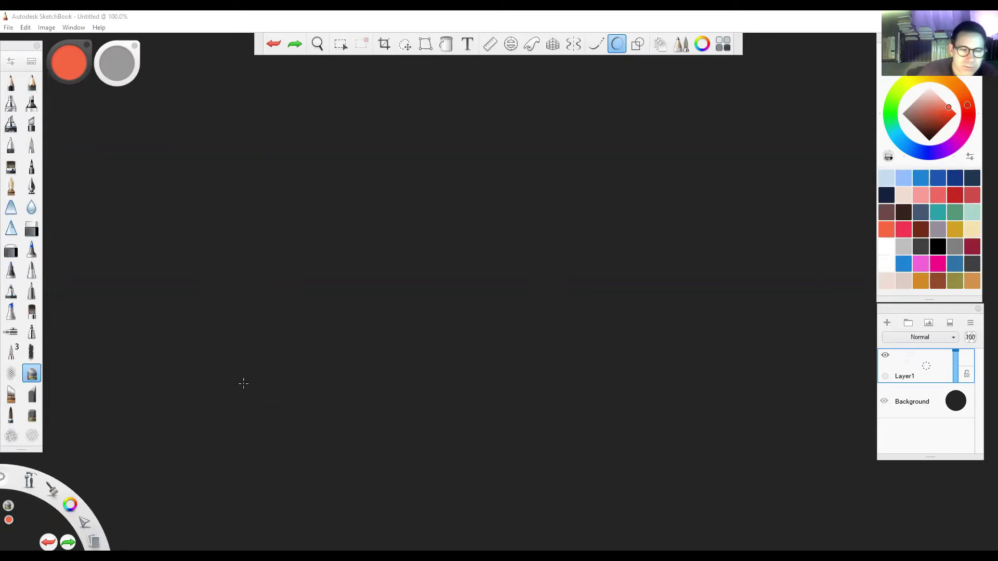
pyautogui.moveTo(203, 353)
pyautogui.mouseDown()
pyautogui.moveTo(171, 304)
pyautogui.moveTo(169, 268)
pyautogui.moveTo(234, 208)
pyautogui.moveTo(272, 203)
pyautogui.moveTo(346, 266)
pyautogui.moveTo(341, 317)
pyautogui.moveTo(260, 372)
pyautogui.moveTo(194, 351)
pyautogui.mouseUp()
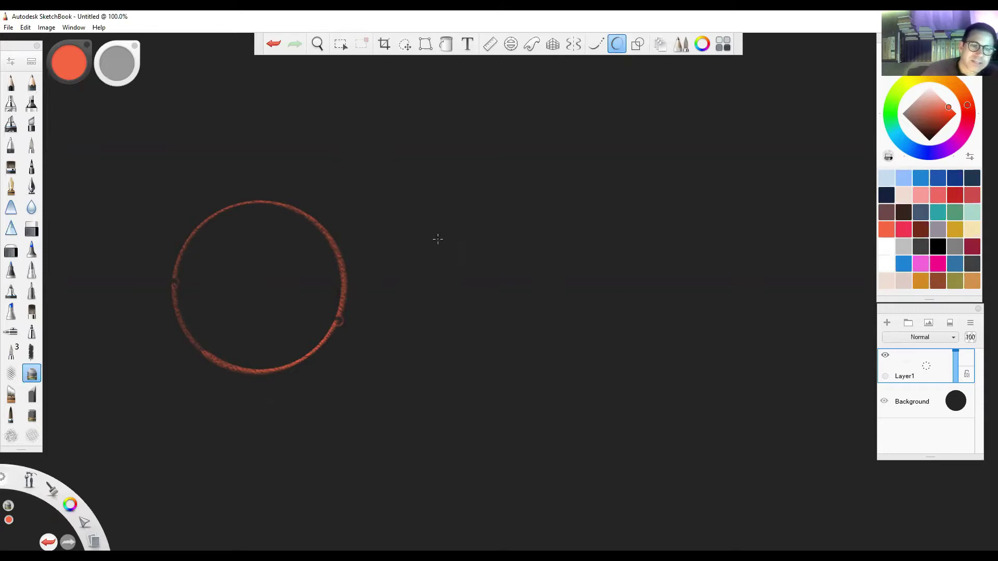
pyautogui.click(11, 86)
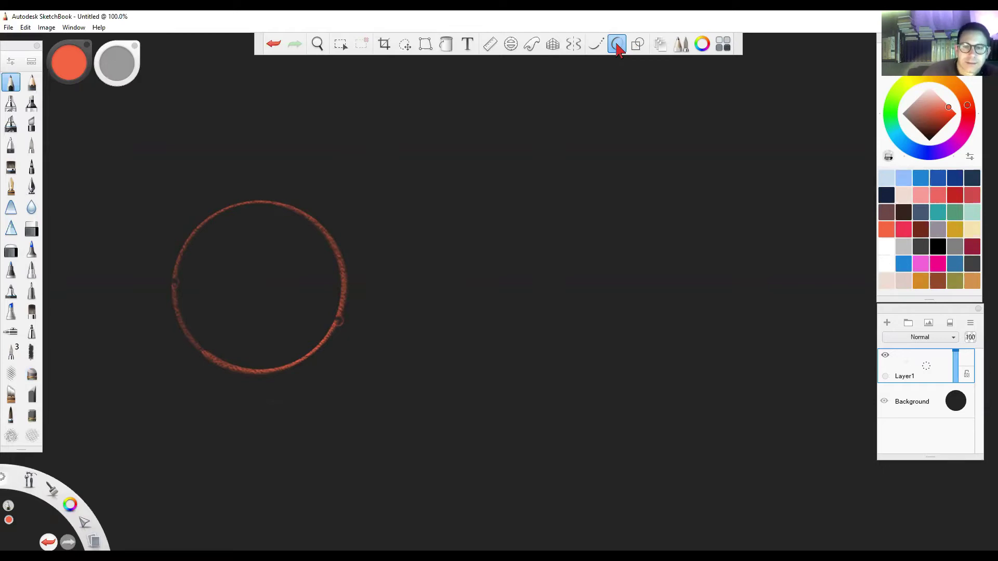
pyautogui.click(617, 45)
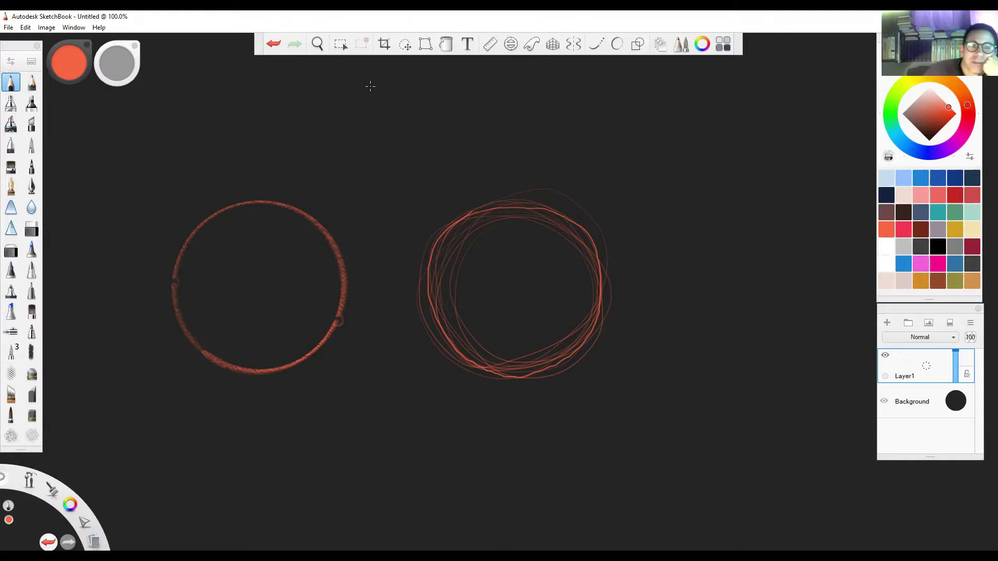
pyautogui.hotkey('ctrl', 'z')
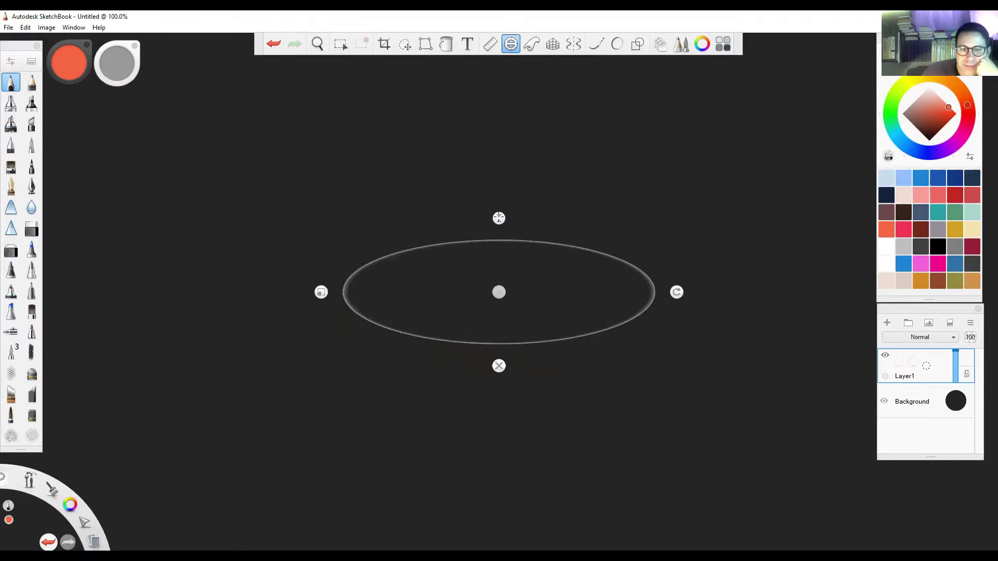
# Stretch the ellipse guide into a large circle, trace it in red-orange with the pencil and the textured brush, and close the guide.
pyautogui.moveTo(499, 218); pyautogui.dragTo(499, 119)
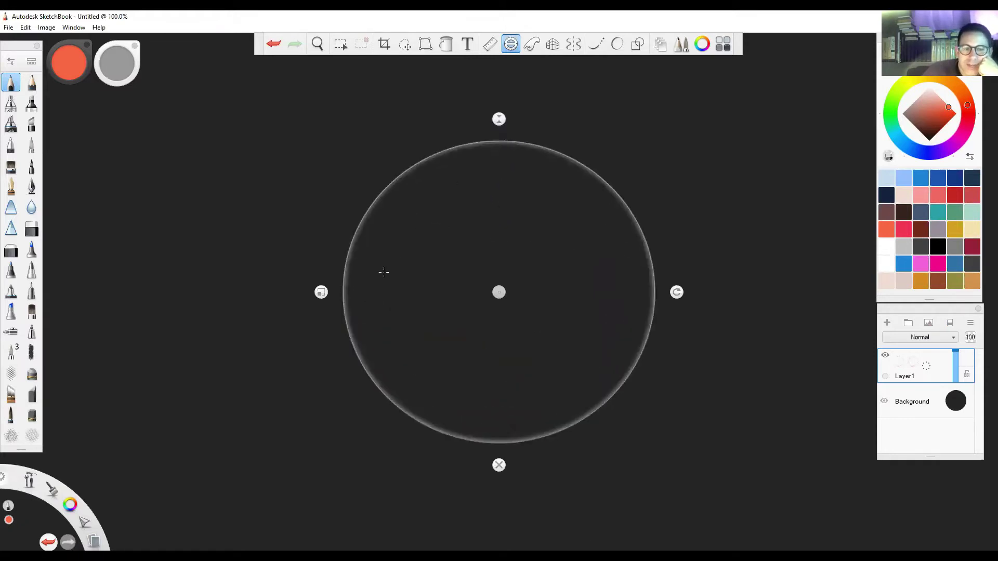
pyautogui.moveTo(345, 284); pyautogui.dragTo(364, 221)
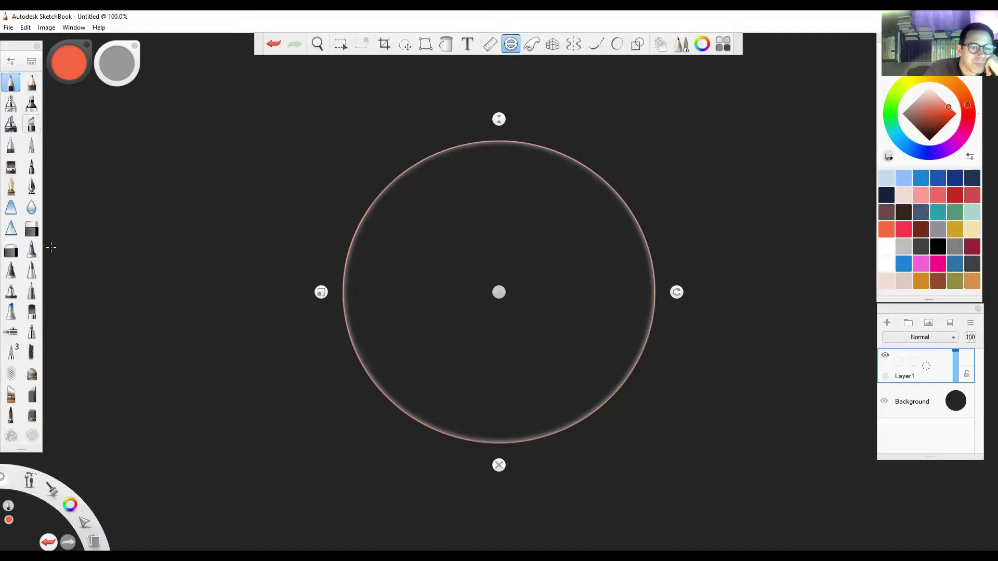
pyautogui.click(32, 374)
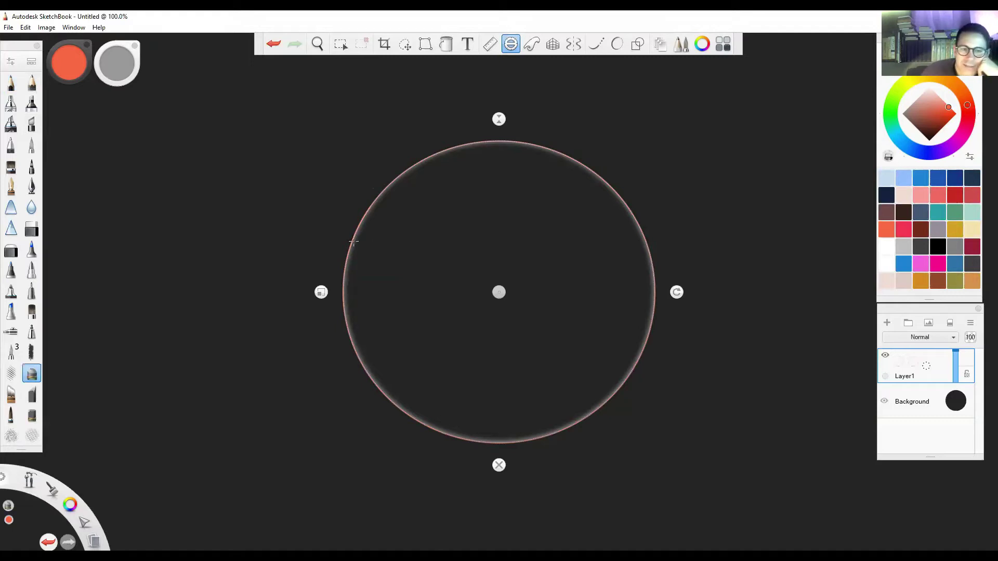
pyautogui.moveTo(351, 241); pyautogui.dragTo(392, 216)
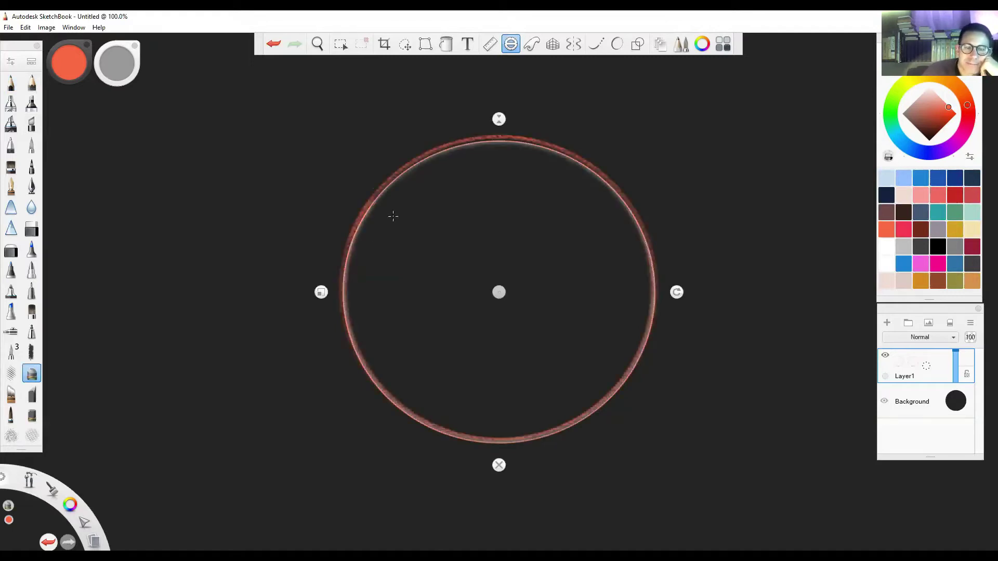
pyautogui.click(497, 465)
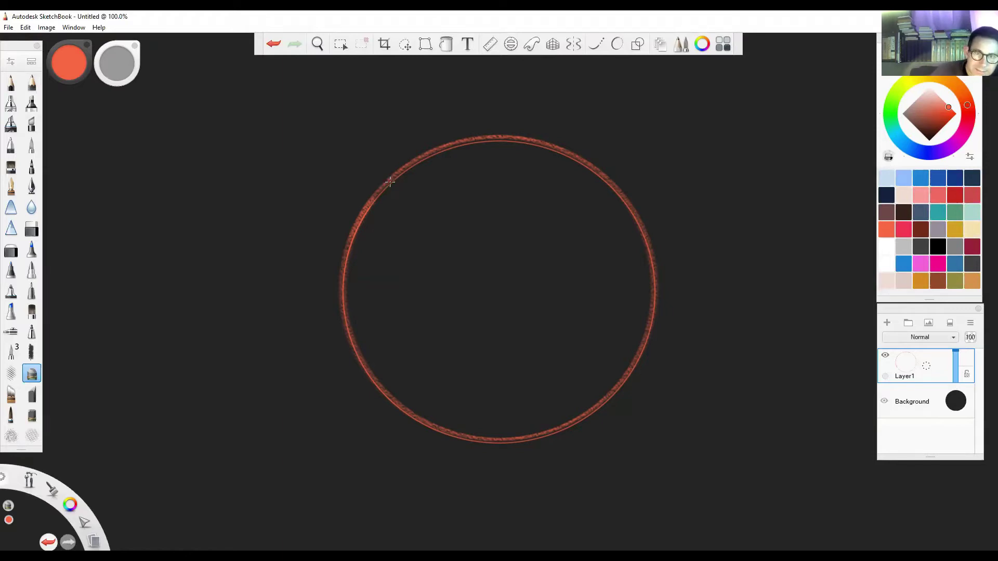
# Draw four curved red-orange seam lines across the large circle to make it a basketball.
pyautogui.moveTo(389, 180)
pyautogui.mouseDown()
pyautogui.moveTo(425, 179)
pyautogui.moveTo(476, 215)
pyautogui.moveTo(519, 291)
pyautogui.moveTo(569, 319)
pyautogui.moveTo(617, 311)
pyautogui.moveTo(654, 262)
pyautogui.mouseUp()
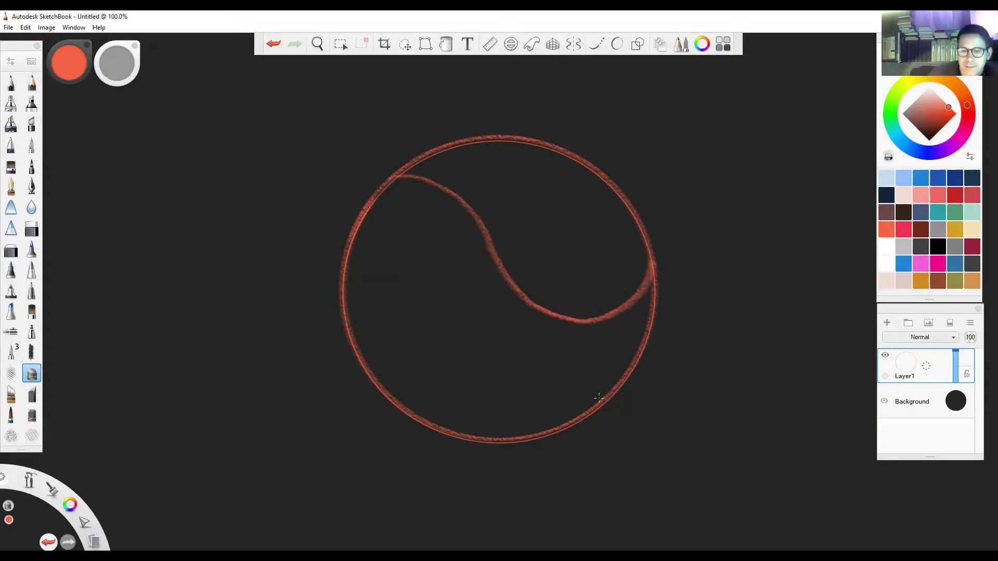
pyautogui.moveTo(607, 396)
pyautogui.mouseDown()
pyautogui.moveTo(484, 383)
pyautogui.moveTo(386, 399)
pyautogui.mouseUp()
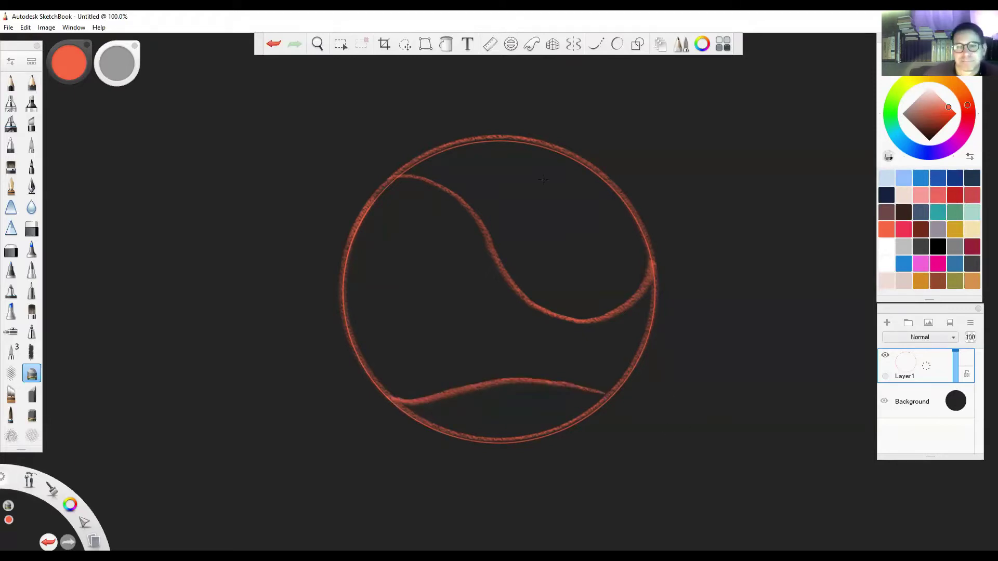
pyautogui.moveTo(508, 134)
pyautogui.mouseDown()
pyautogui.moveTo(567, 195)
pyautogui.moveTo(572, 251)
pyautogui.moveTo(542, 365)
pyautogui.moveTo(484, 436)
pyautogui.mouseUp()
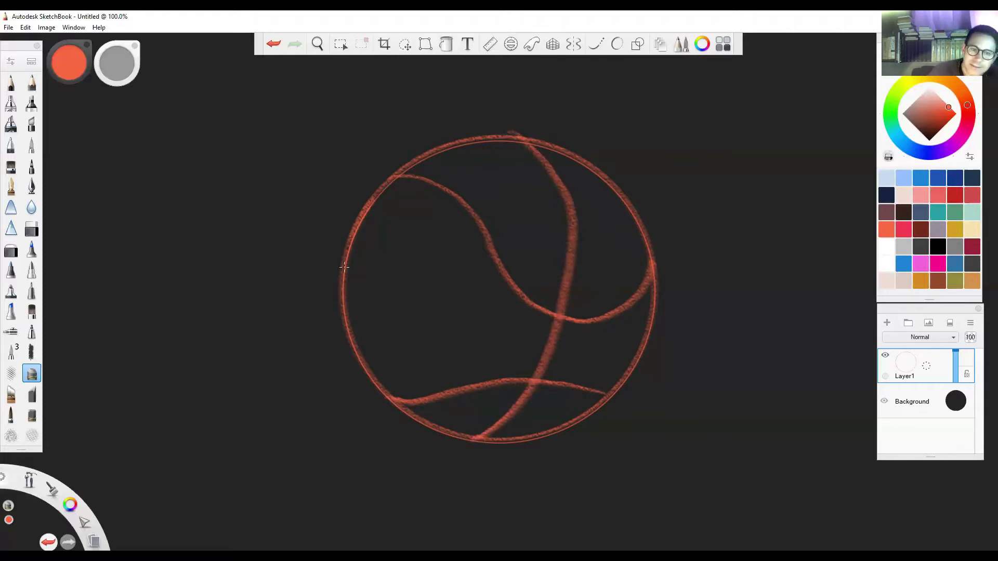
pyautogui.moveTo(344, 267)
pyautogui.mouseDown()
pyautogui.moveTo(478, 330)
pyautogui.moveTo(543, 344)
pyautogui.moveTo(649, 340)
pyautogui.mouseUp()
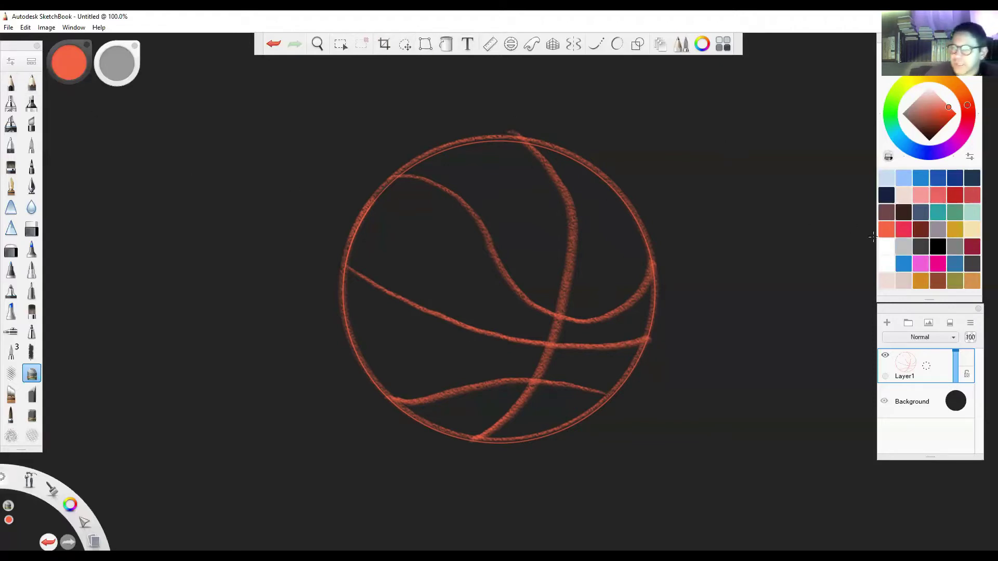
# Draw a small white circle beside the basketball's upper left with predictive stroke at level 5.
pyautogui.click(887, 263)
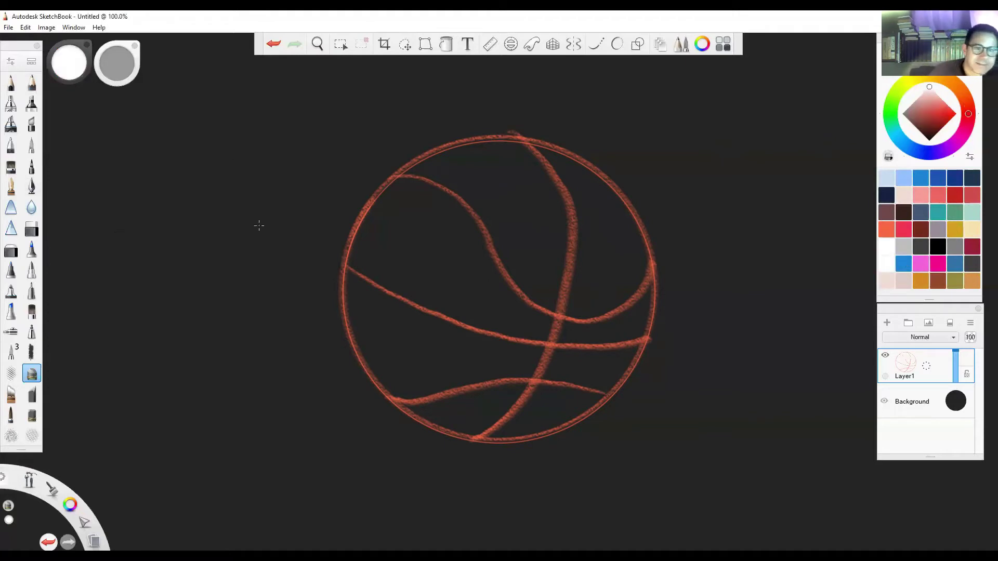
pyautogui.click(615, 45)
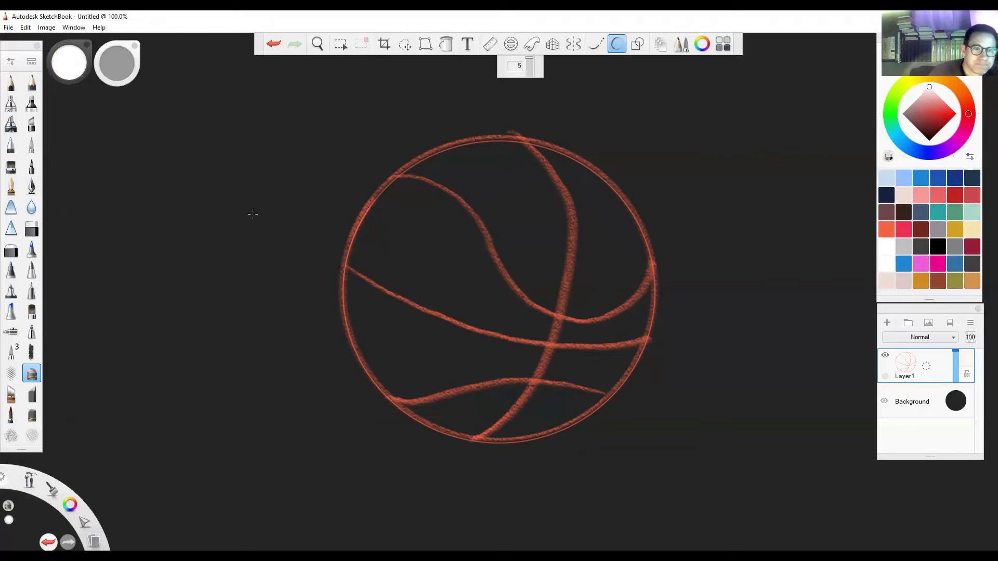
pyautogui.moveTo(240, 228)
pyautogui.mouseDown()
pyautogui.moveTo(210, 207)
pyautogui.moveTo(213, 156)
pyautogui.moveTo(247, 131)
pyautogui.moveTo(280, 130)
pyautogui.moveTo(309, 168)
pyautogui.moveTo(292, 222)
pyautogui.moveTo(250, 242)
pyautogui.moveTo(233, 236)
pyautogui.moveTo(230, 213)
pyautogui.mouseUp()
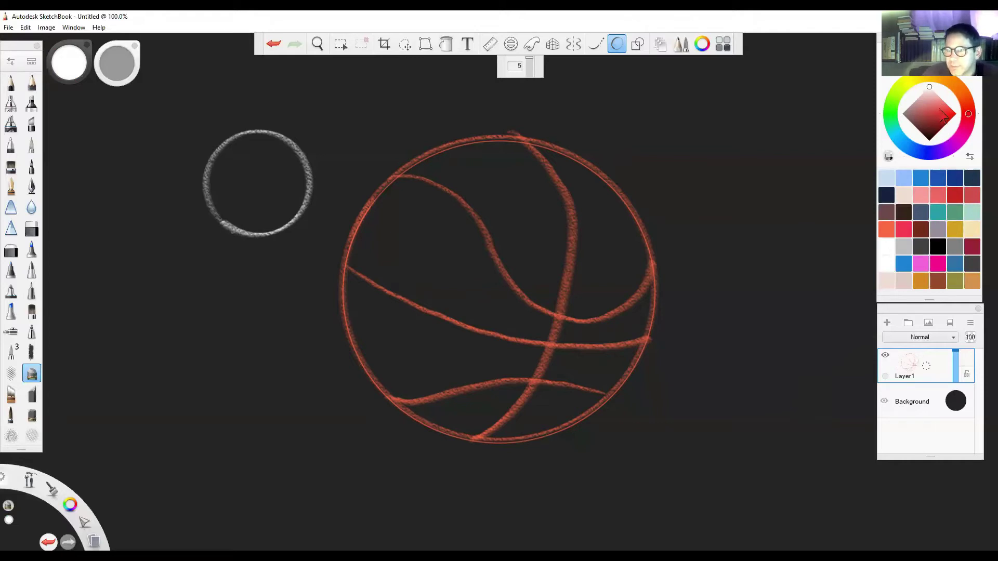
# Draw two curved red seams with short stitch marks inside the small white circle to make it a baseball.
pyautogui.click(940, 109)
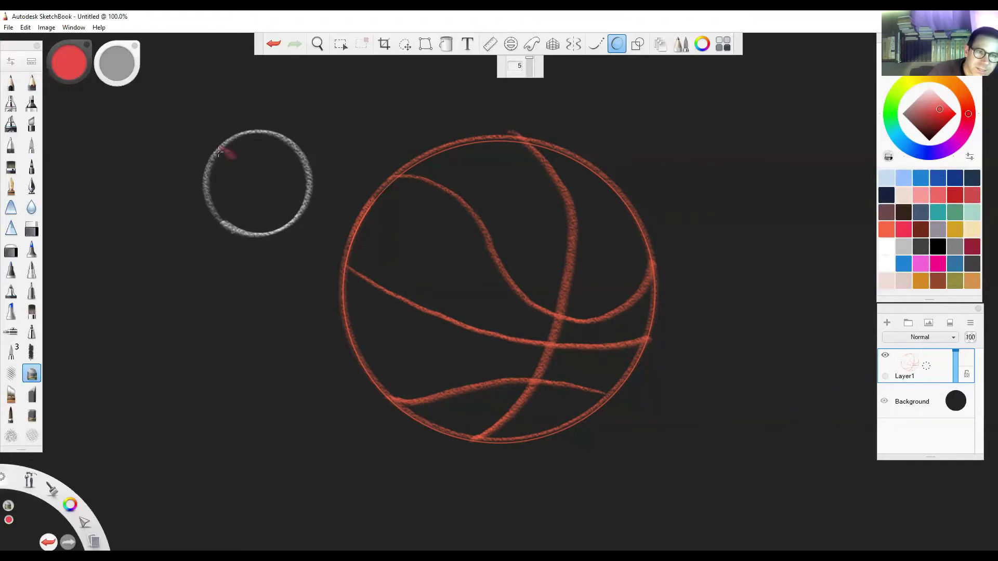
pyautogui.moveTo(232, 157)
pyautogui.mouseDown()
pyautogui.moveTo(270, 185)
pyautogui.moveTo(305, 173)
pyautogui.mouseUp()
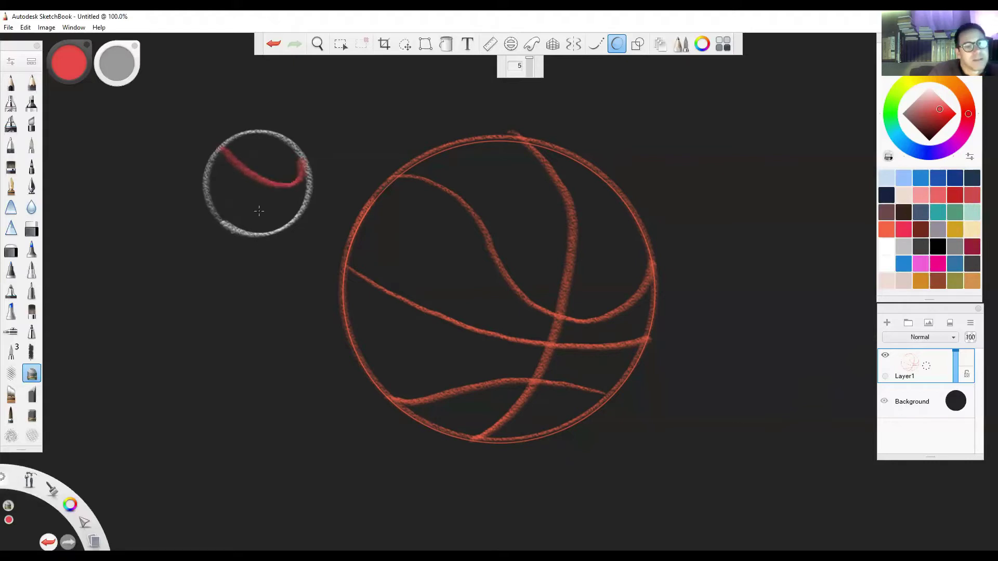
pyautogui.moveTo(264, 217); pyautogui.dragTo(240, 225)
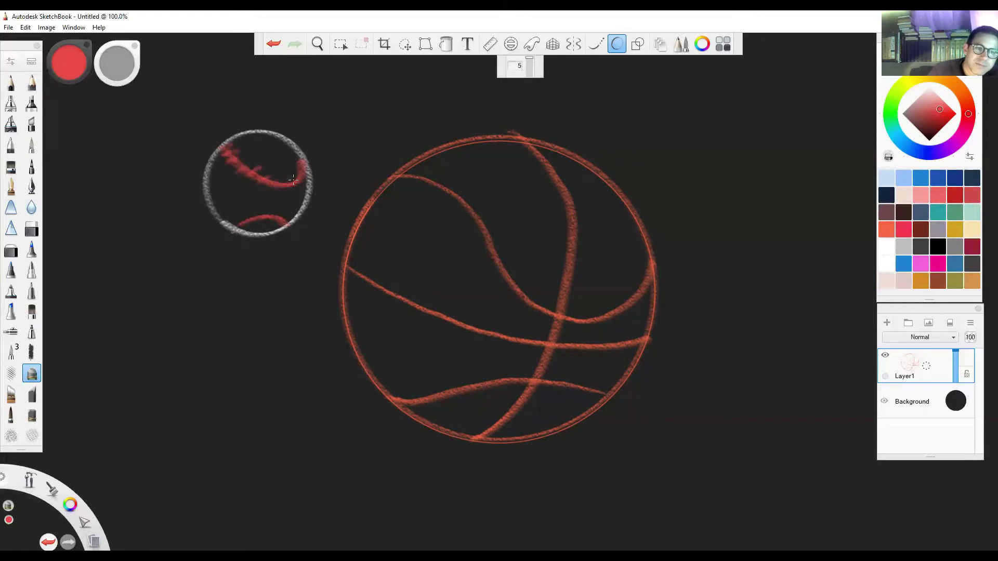
pyautogui.moveTo(293, 179)
pyautogui.mouseDown()
pyautogui.moveTo(302, 184)
pyautogui.moveTo(304, 173)
pyautogui.mouseUp()
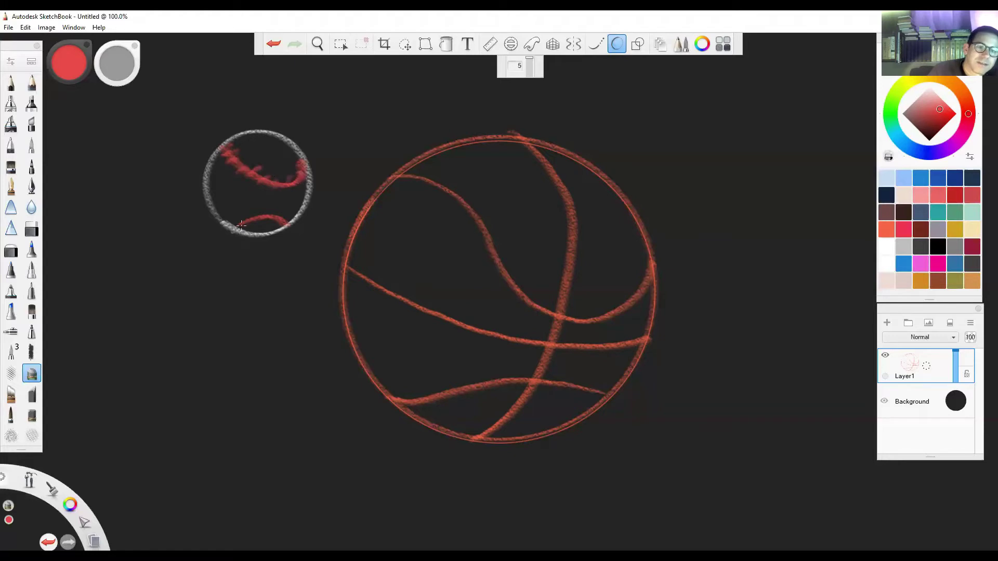
pyautogui.moveTo(237, 218); pyautogui.dragTo(247, 220)
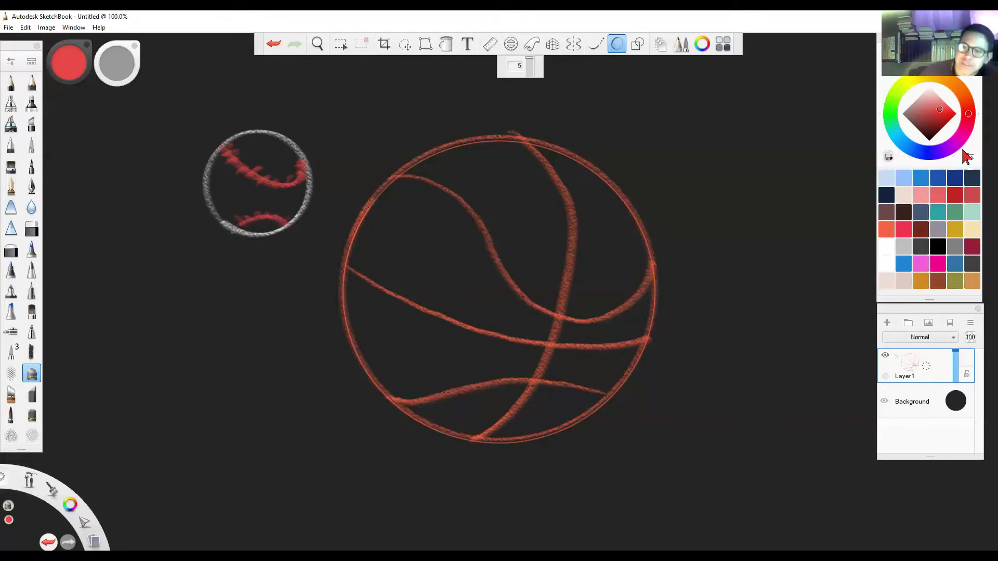
# Draw a small circle below the baseball in bright yellow-green for a tennis ball.
pyautogui.click(905, 82)
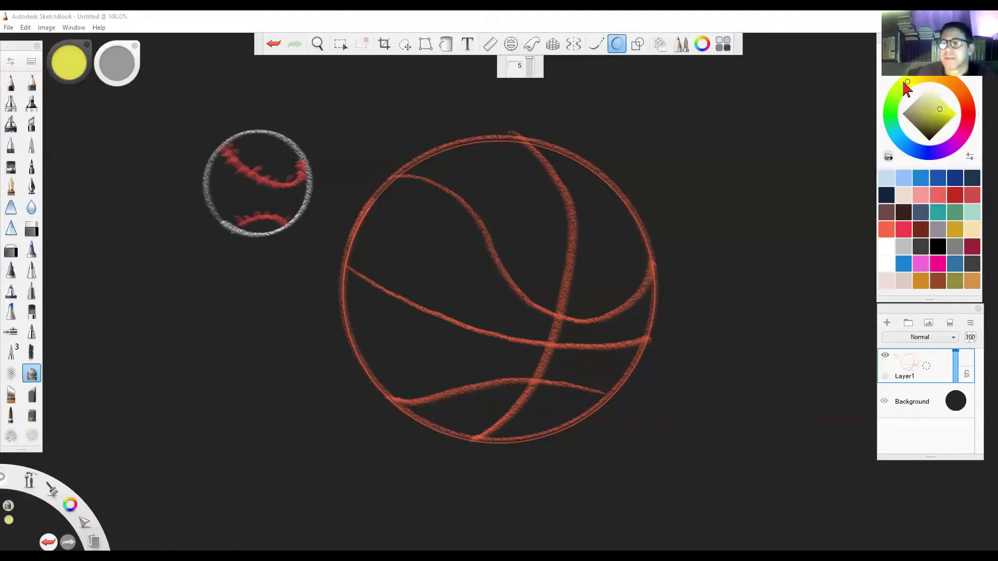
pyautogui.click(901, 87)
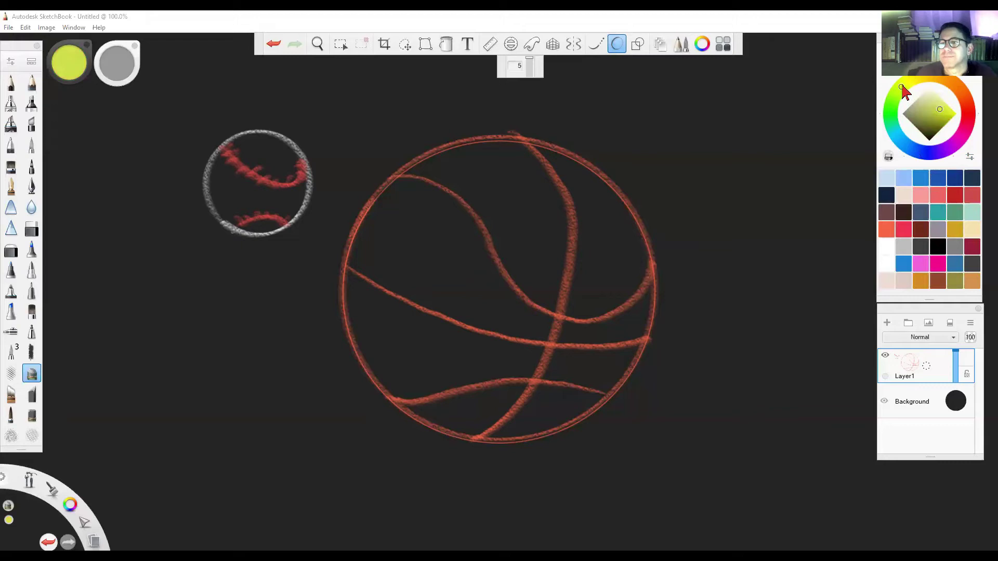
pyautogui.click(902, 86)
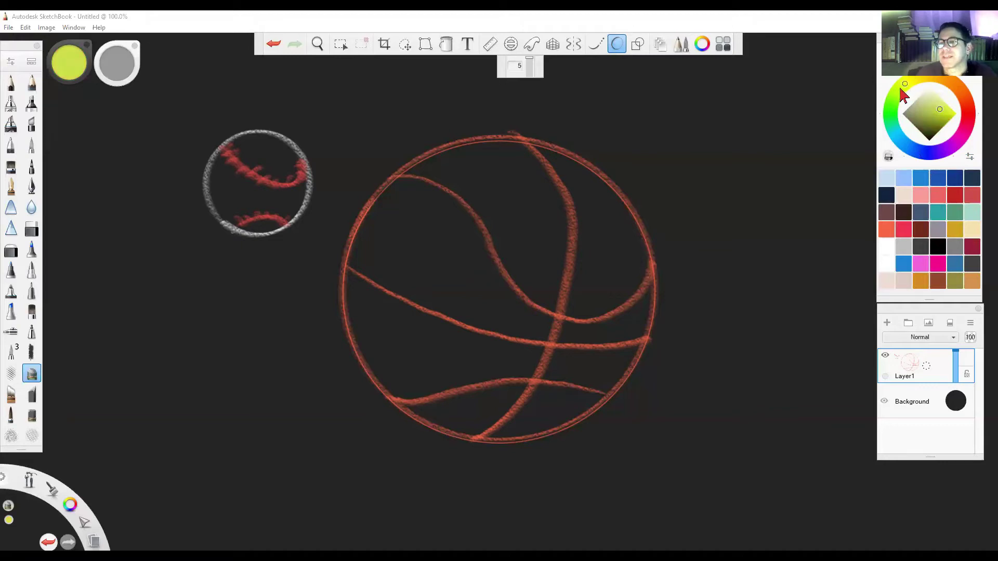
pyautogui.click(953, 114)
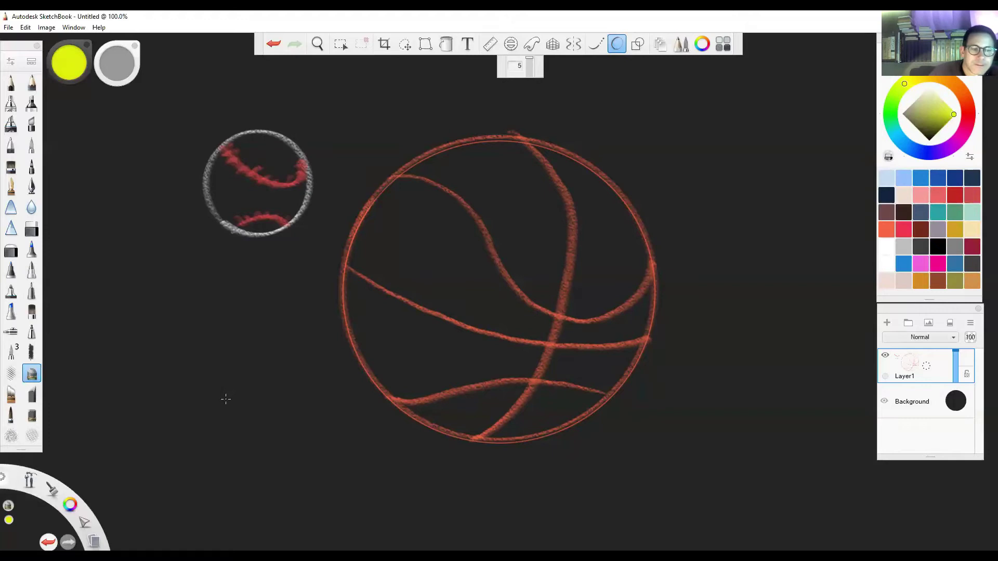
pyautogui.moveTo(220, 397)
pyautogui.mouseDown()
pyautogui.moveTo(196, 372)
pyautogui.moveTo(199, 346)
pyautogui.moveTo(228, 311)
pyautogui.moveTo(283, 313)
pyautogui.moveTo(294, 325)
pyautogui.moveTo(294, 388)
pyautogui.moveTo(263, 410)
pyautogui.moveTo(209, 398)
pyautogui.mouseUp()
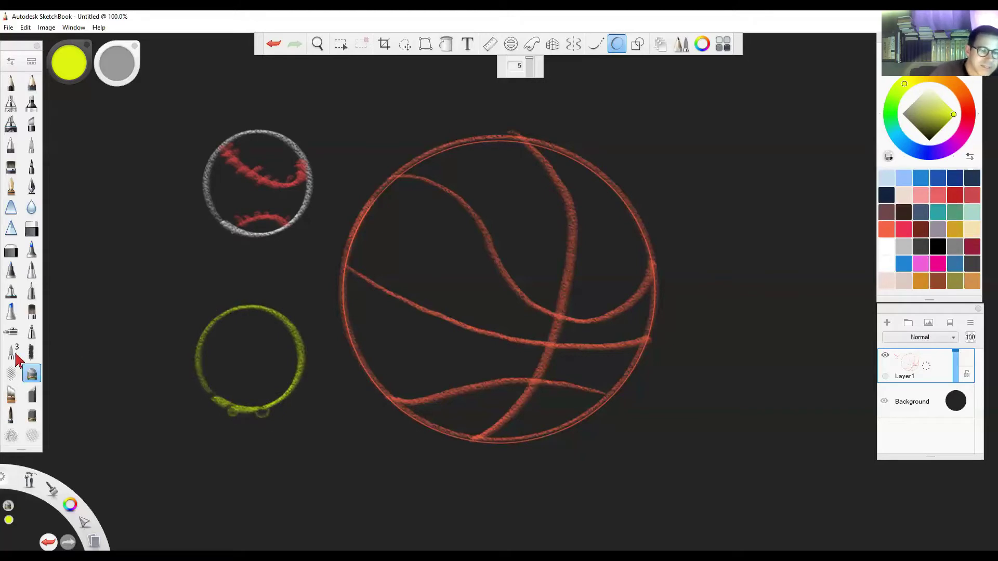
# Erase the stray bumps on the yellow-green circle's lower edge and draw two curved white seams inside it with the textured brush.
pyautogui.click(12, 251)
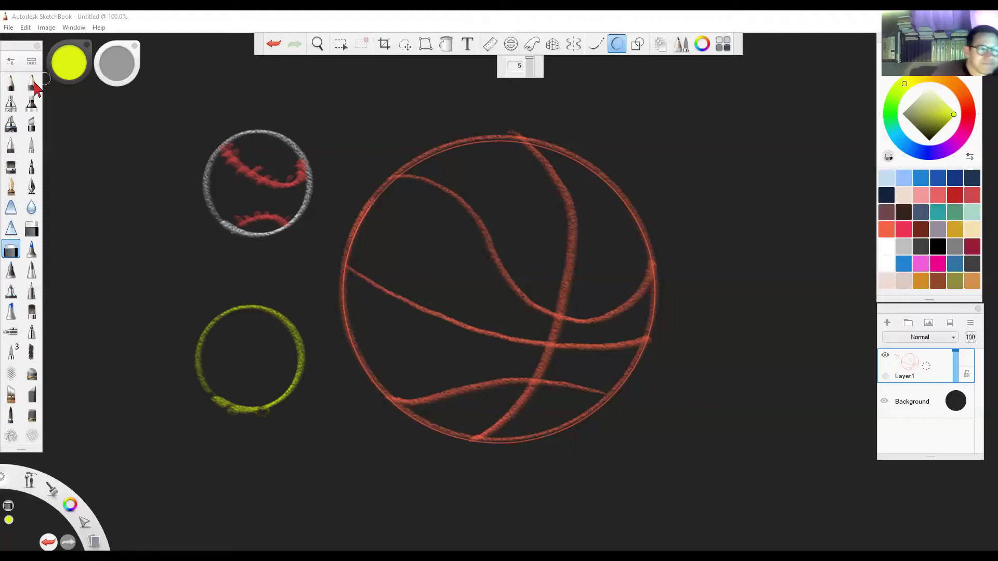
pyautogui.click(33, 377)
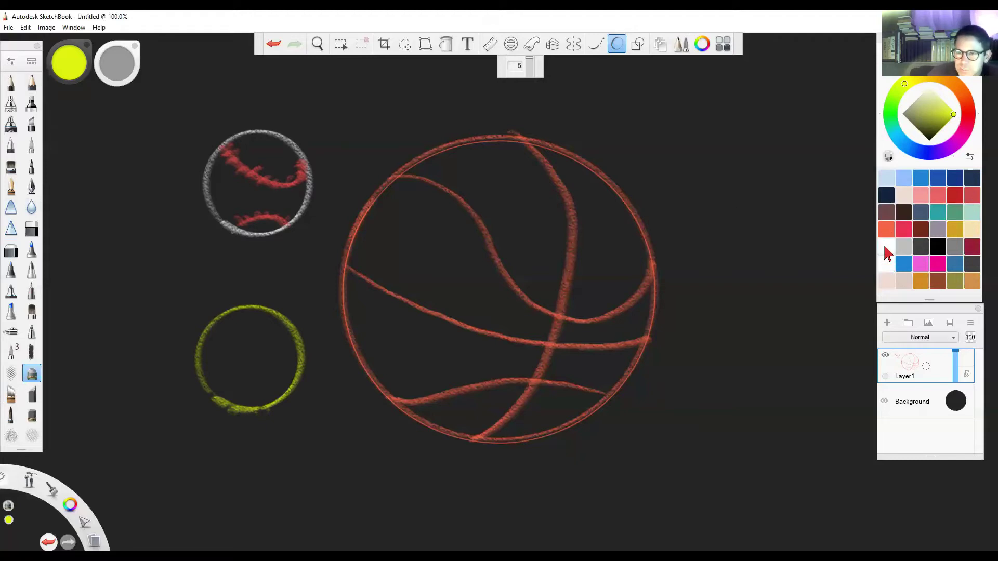
pyautogui.click(886, 248)
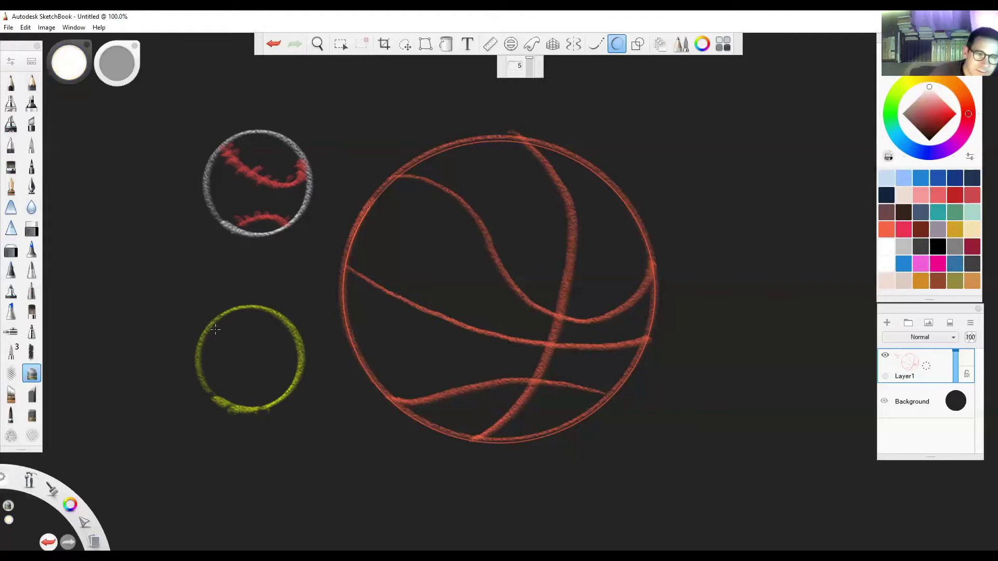
pyautogui.moveTo(214, 317)
pyautogui.mouseDown()
pyautogui.moveTo(235, 323)
pyautogui.moveTo(256, 351)
pyautogui.moveTo(291, 349)
pyautogui.moveTo(297, 337)
pyautogui.mouseUp()
pyautogui.moveTo(229, 400); pyautogui.dragTo(286, 395)
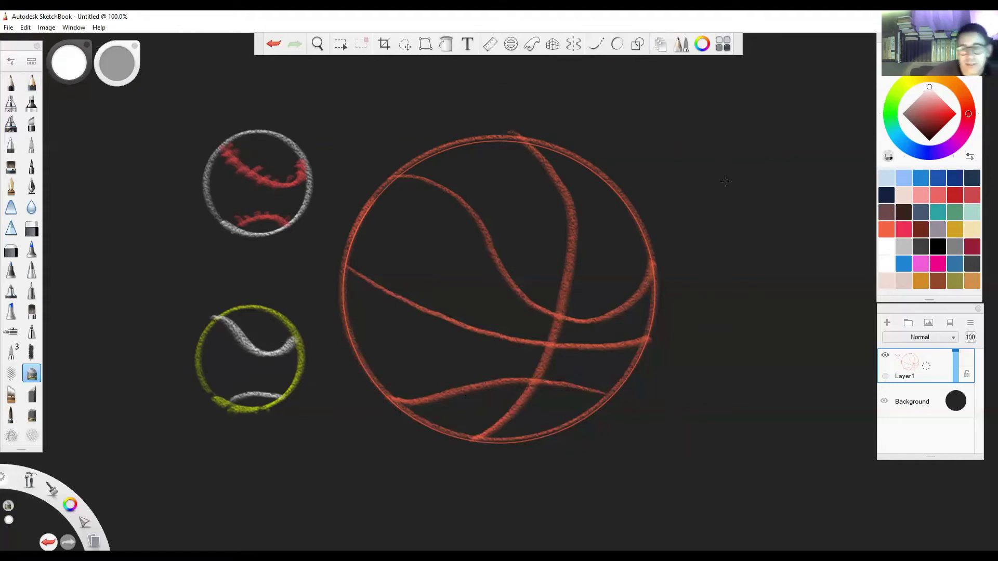
# Draw a smaller white circle beside the basketball's upper right and fill it with white texture strokes with predictive stroke off.
pyautogui.moveTo(689, 190)
pyautogui.mouseDown()
pyautogui.moveTo(685, 154)
pyautogui.moveTo(730, 138)
pyautogui.moveTo(744, 181)
pyautogui.moveTo(688, 186)
pyautogui.moveTo(702, 197)
pyautogui.moveTo(729, 192)
pyautogui.moveTo(747, 168)
pyautogui.moveTo(742, 150)
pyautogui.mouseUp()
pyautogui.press('o')
pyautogui.moveTo(694, 199)
pyautogui.mouseDown()
pyautogui.moveTo(685, 154)
pyautogui.moveTo(737, 131)
pyautogui.moveTo(738, 188)
pyautogui.moveTo(695, 195)
pyautogui.moveTo(684, 153)
pyautogui.moveTo(703, 134)
pyautogui.moveTo(730, 136)
pyautogui.moveTo(712, 137)
pyautogui.moveTo(742, 184)
pyautogui.moveTo(687, 190)
pyautogui.moveTo(692, 171)
pyautogui.moveTo(697, 183)
pyautogui.mouseUp()
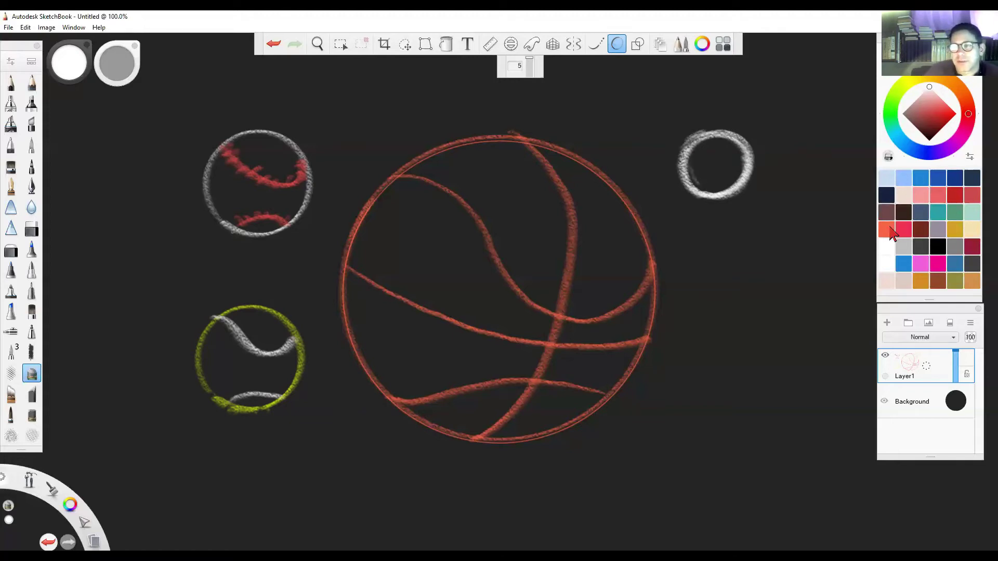
pyautogui.click(617, 45)
pyautogui.moveTo(730, 161)
pyautogui.mouseDown()
pyautogui.moveTo(736, 174)
pyautogui.moveTo(718, 167)
pyautogui.moveTo(710, 143)
pyautogui.moveTo(713, 183)
pyautogui.moveTo(694, 158)
pyautogui.moveTo(706, 192)
pyautogui.moveTo(705, 167)
pyautogui.moveTo(727, 155)
pyautogui.moveTo(721, 165)
pyautogui.moveTo(709, 146)
pyautogui.moveTo(727, 143)
pyautogui.moveTo(715, 177)
pyautogui.moveTo(697, 166)
pyautogui.moveTo(727, 156)
pyautogui.moveTo(707, 150)
pyautogui.moveTo(722, 180)
pyautogui.moveTo(727, 156)
pyautogui.moveTo(717, 166)
pyautogui.moveTo(707, 150)
pyautogui.moveTo(723, 179)
pyautogui.moveTo(733, 172)
pyautogui.moveTo(717, 184)
pyautogui.moveTo(707, 150)
pyautogui.moveTo(725, 171)
pyautogui.moveTo(692, 156)
pyautogui.moveTo(707, 149)
pyautogui.moveTo(717, 191)
pyautogui.moveTo(742, 166)
pyautogui.moveTo(691, 133)
pyautogui.mouseUp()
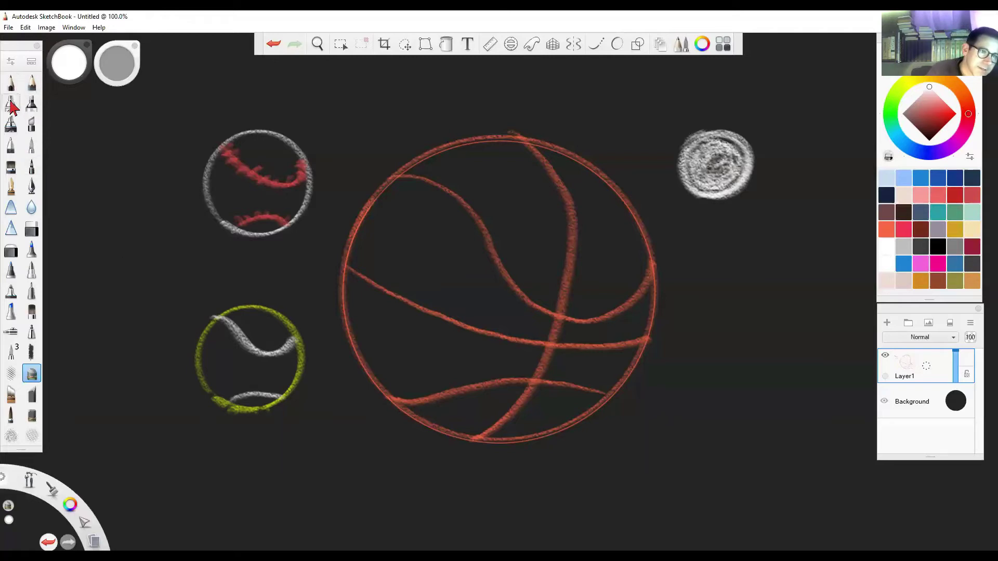
# Switch to the Hardline Airbrush and set its size with heavy pressure to 9.8.
pyautogui.click(11, 126)
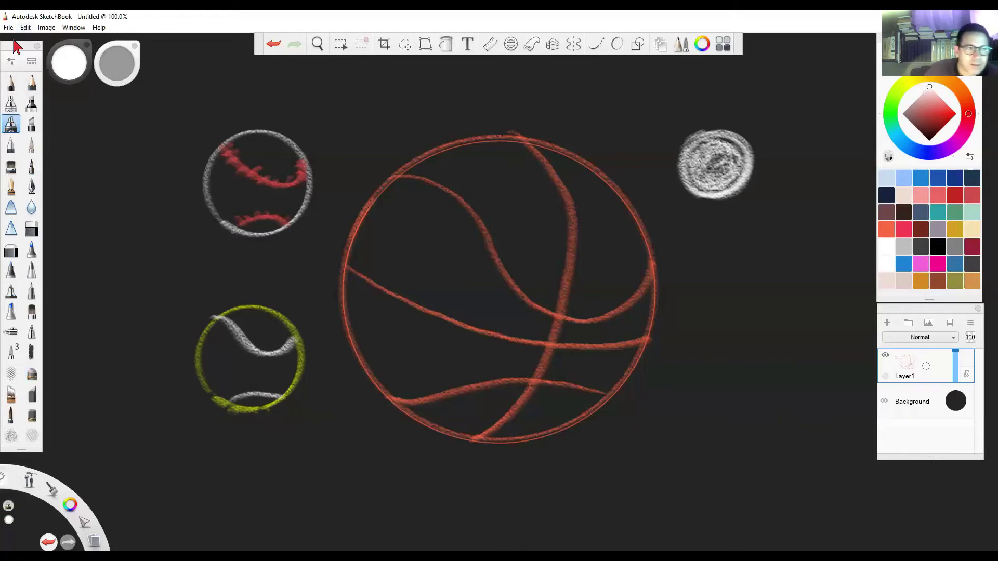
pyautogui.click(12, 60)
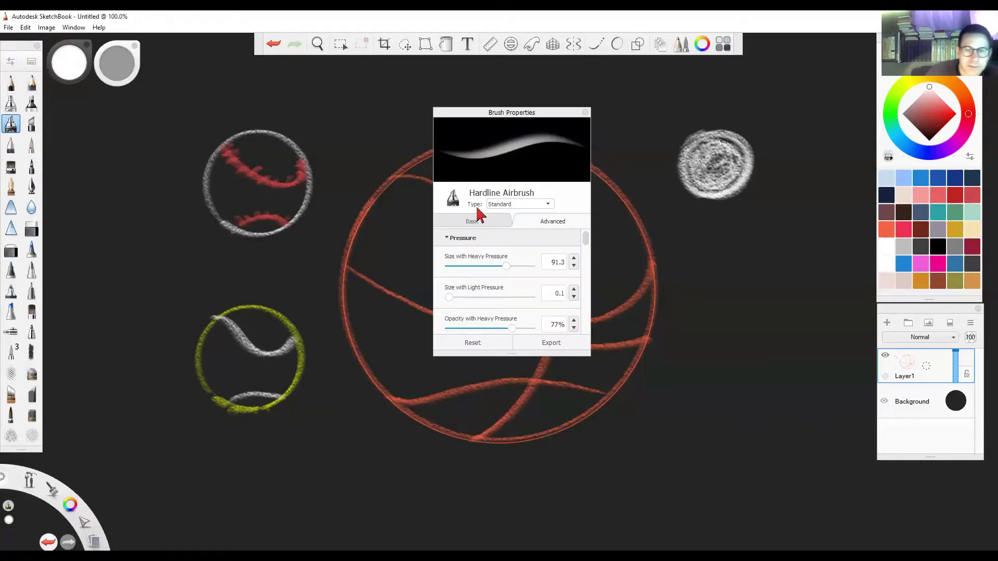
pyautogui.click(457, 267)
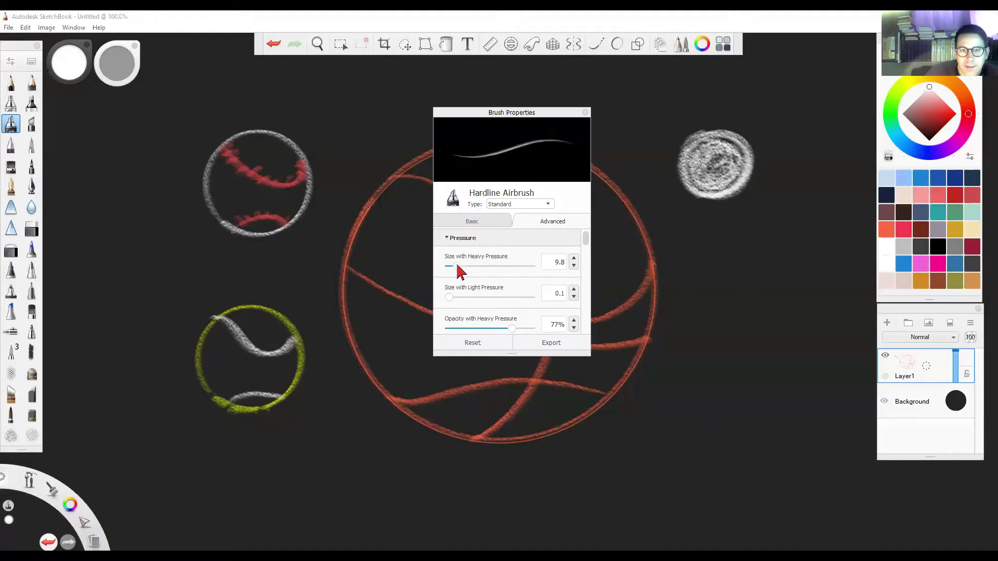
# Set the Hardline Airbrush's opacity with heavy pressure to 72% and choose dark grey as the drawing color.
pyautogui.moveTo(461, 328); pyautogui.dragTo(510, 327)
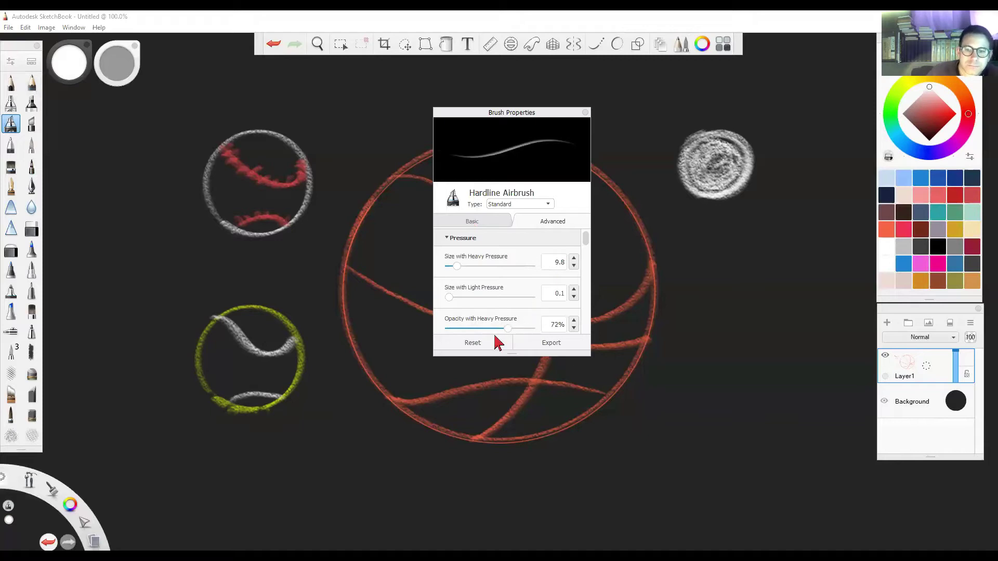
pyautogui.click(585, 113)
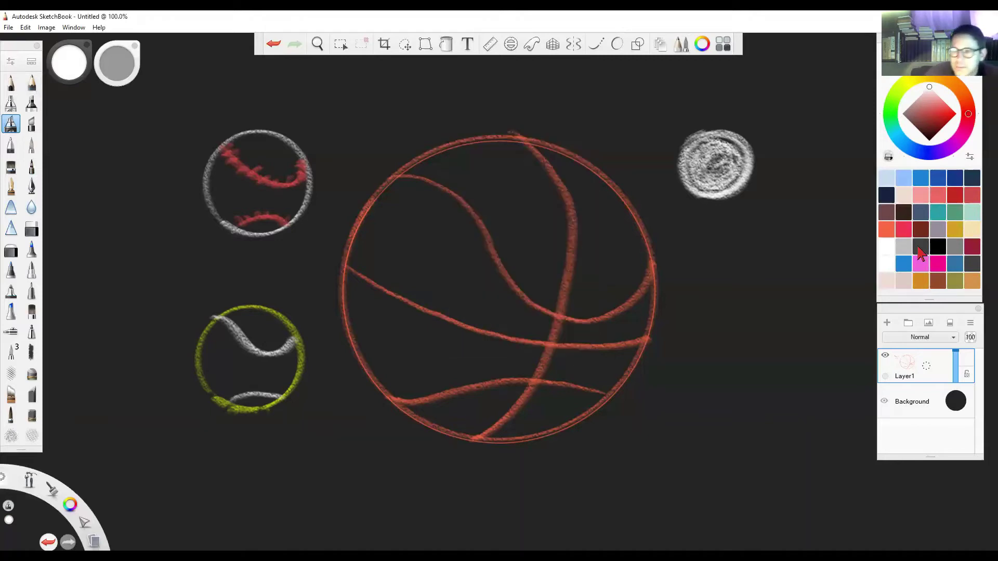
pyautogui.click(919, 248)
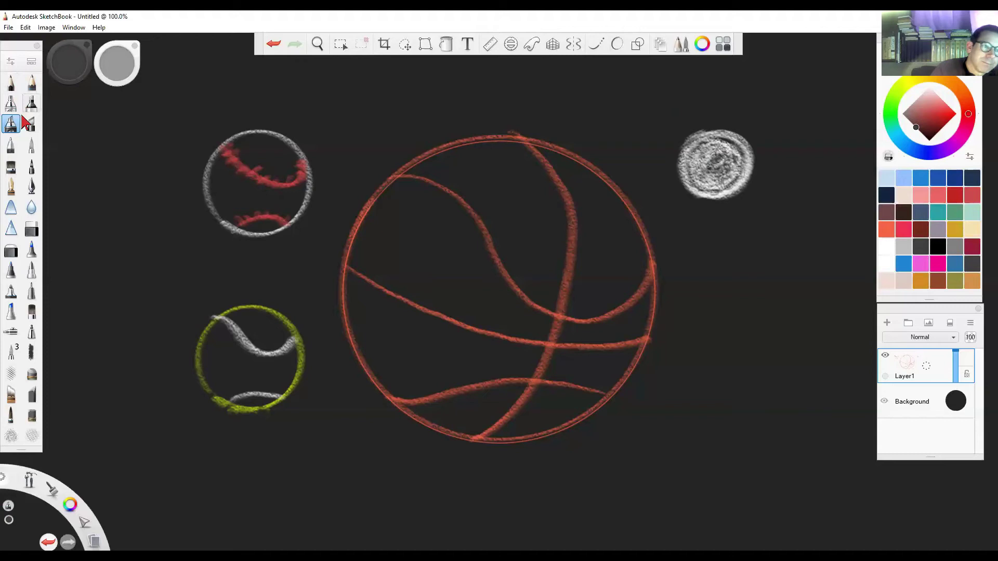
# Set the Soft Eraser's size to 6.3 and erase small dimples across the white golf ball.
pyautogui.click(11, 252)
pyautogui.click(11, 62)
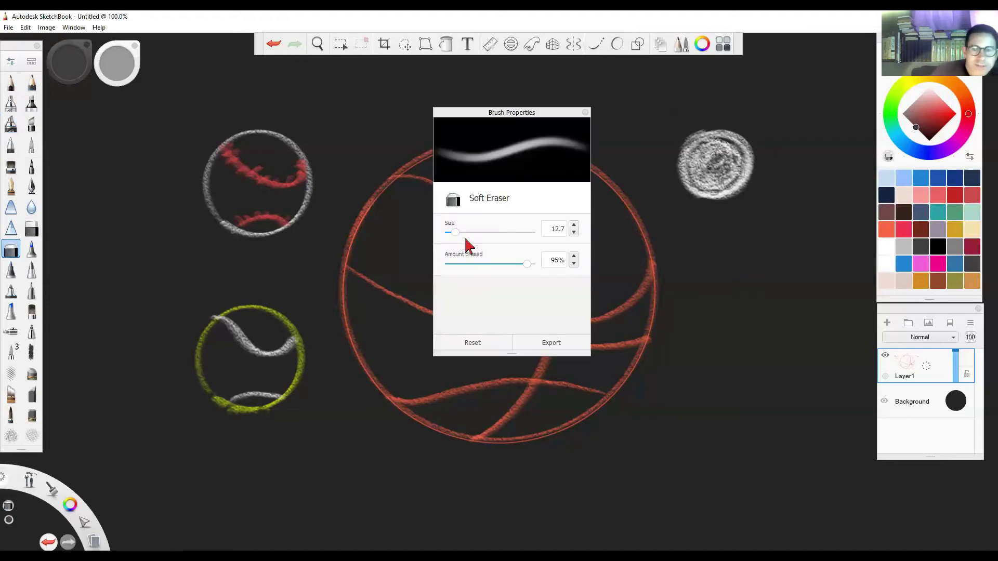
pyautogui.click(450, 233)
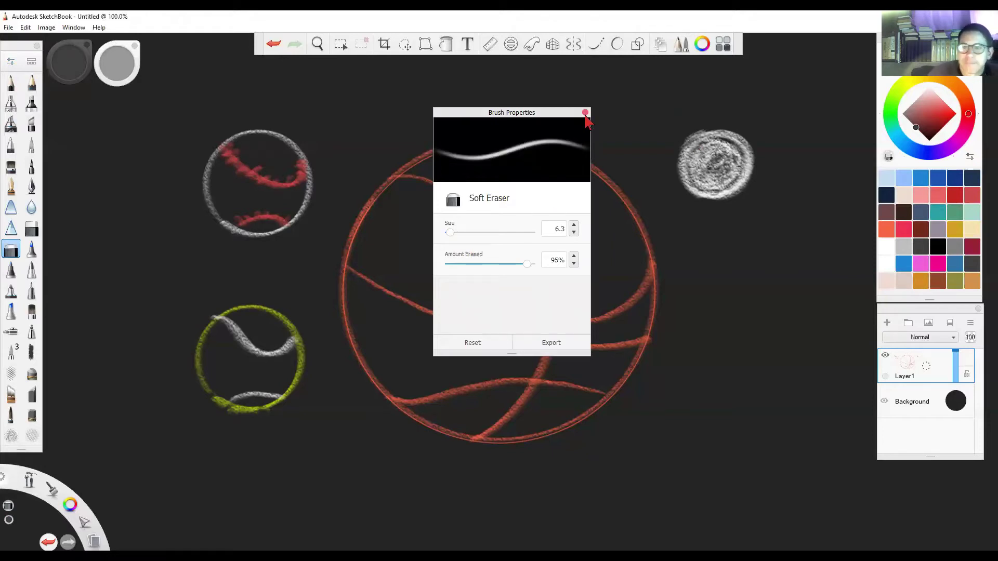
pyautogui.click(585, 113)
pyautogui.moveTo(691, 150)
pyautogui.mouseDown()
pyautogui.moveTo(732, 147)
pyautogui.moveTo(746, 166)
pyautogui.moveTo(726, 190)
pyautogui.moveTo(697, 185)
pyautogui.moveTo(695, 172)
pyautogui.moveTo(716, 180)
pyautogui.moveTo(724, 166)
pyautogui.moveTo(705, 182)
pyautogui.moveTo(739, 186)
pyautogui.moveTo(722, 191)
pyautogui.mouseUp()
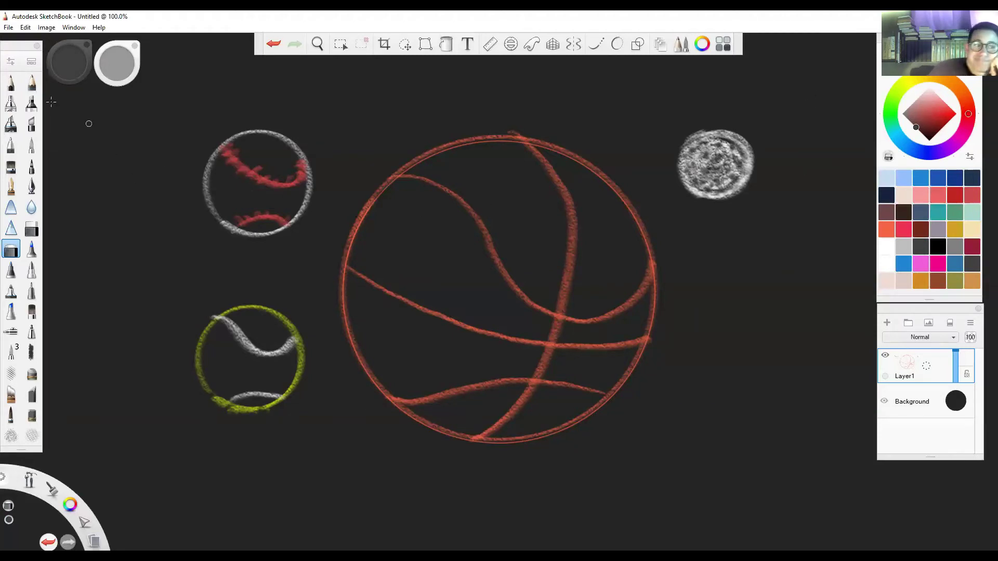
# Draw the fanned-out ribs of a shuttlecock in white below the golf ball with the textured brush.
pyautogui.click(33, 376)
pyautogui.click(887, 249)
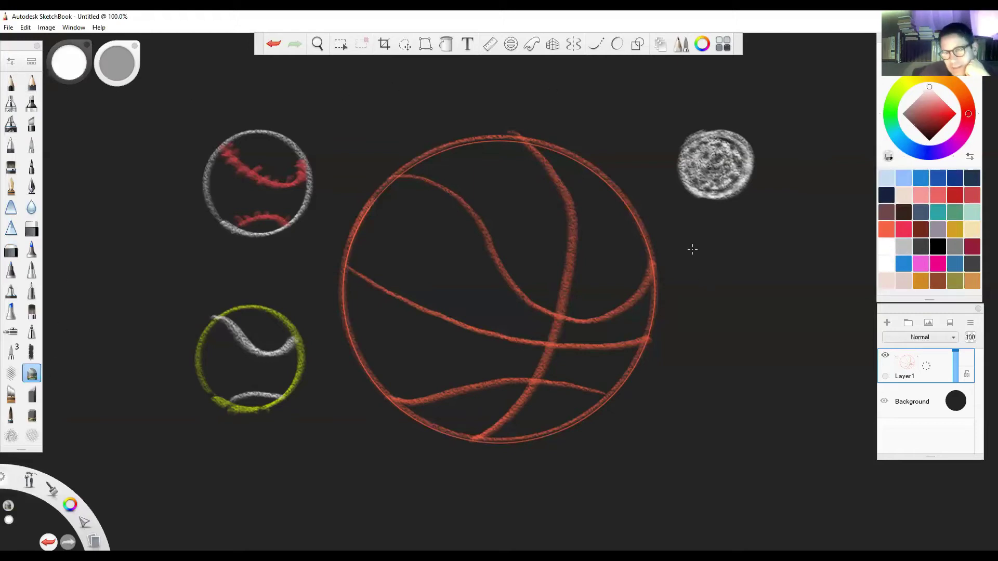
pyautogui.moveTo(692, 246); pyautogui.dragTo(727, 297)
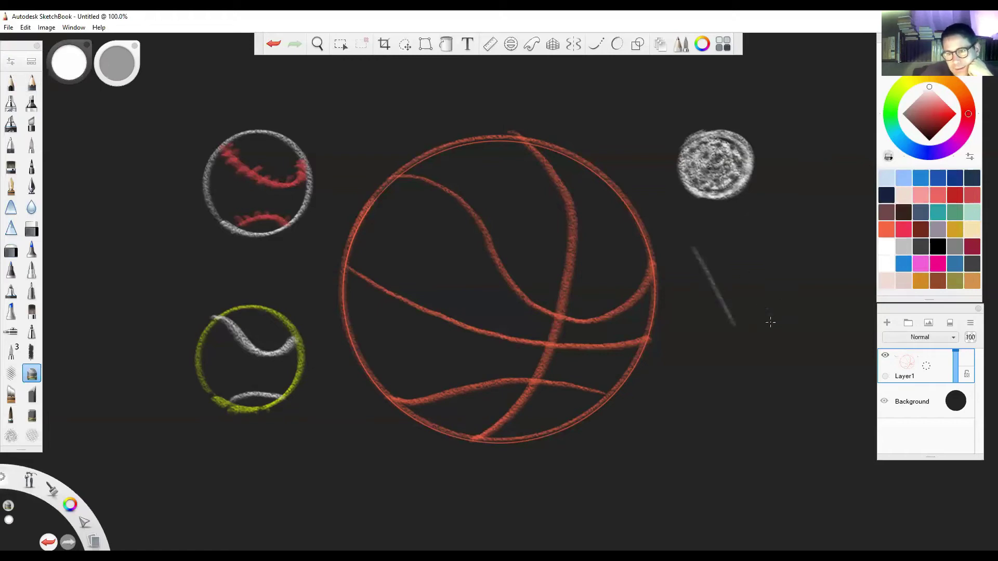
pyautogui.moveTo(769, 324); pyautogui.dragTo(807, 237)
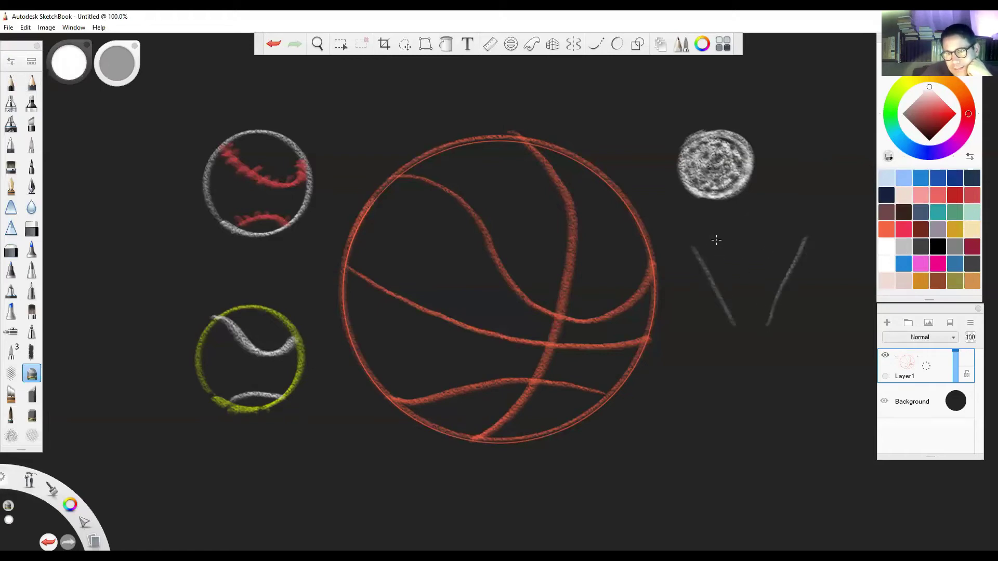
pyautogui.moveTo(716, 240); pyautogui.dragTo(746, 318)
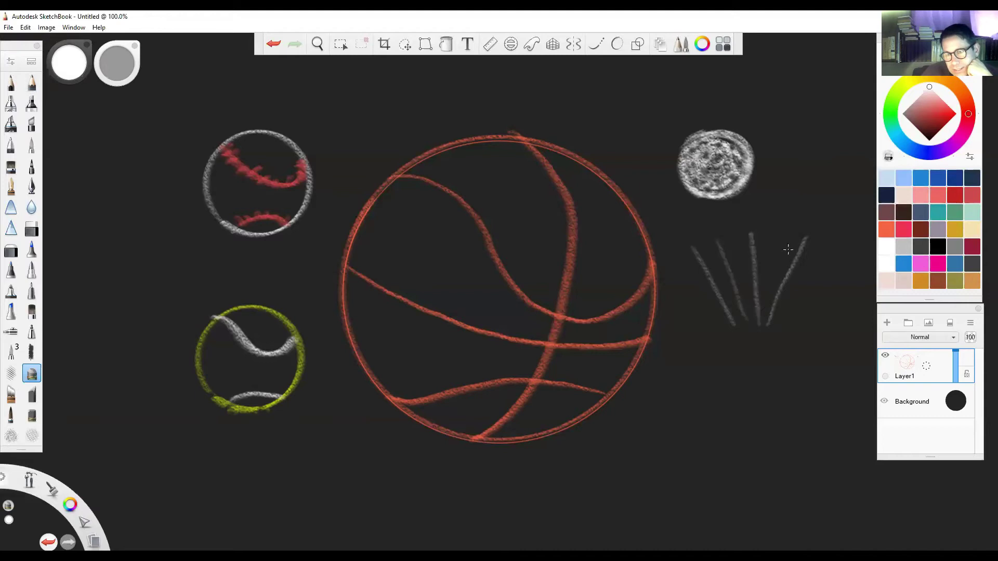
pyautogui.moveTo(780, 235)
pyautogui.mouseDown()
pyautogui.moveTo(762, 318)
pyautogui.moveTo(772, 292)
pyautogui.moveTo(715, 298)
pyautogui.moveTo(781, 274)
pyautogui.moveTo(707, 276)
pyautogui.moveTo(778, 256)
pyautogui.mouseUp()
# Draw closely spaced white crosslines between the shuttlecock's ribs, from its wide rim down to its narrow end.
pyautogui.moveTo(761, 251)
pyautogui.mouseDown()
pyautogui.moveTo(706, 267)
pyautogui.moveTo(748, 247)
pyautogui.moveTo(708, 255)
pyautogui.moveTo(720, 243)
pyautogui.moveTo(812, 242)
pyautogui.moveTo(786, 245)
pyautogui.moveTo(795, 257)
pyautogui.moveTo(774, 267)
pyautogui.moveTo(786, 268)
pyautogui.mouseUp()
pyautogui.moveTo(710, 279); pyautogui.dragTo(769, 272)
pyautogui.moveTo(733, 308)
pyautogui.mouseDown()
pyautogui.moveTo(768, 319)
pyautogui.moveTo(760, 322)
pyautogui.mouseUp()
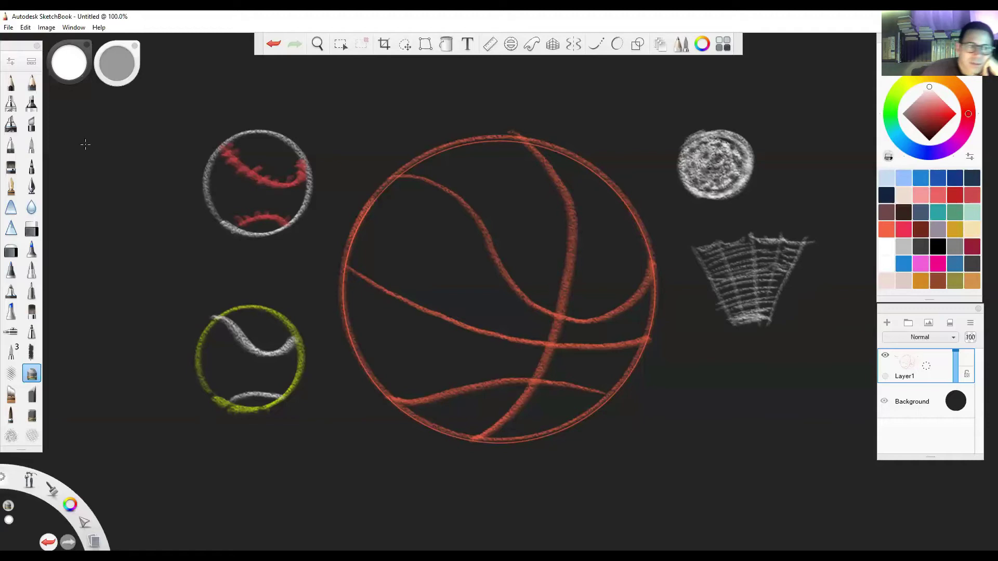
# Draw a rounded red cork at the shuttlecock's narrow end and fill it in.
pyautogui.click(956, 201)
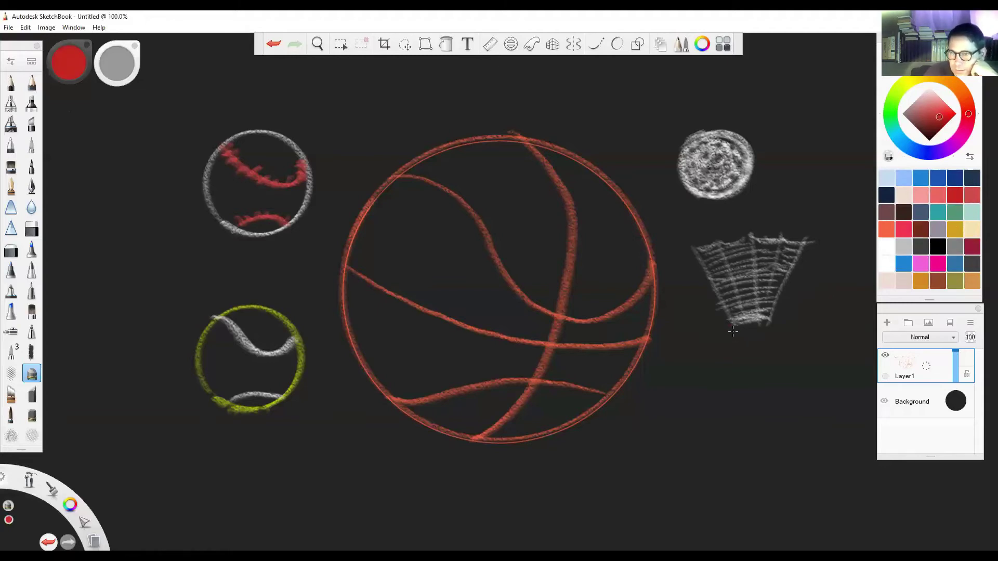
pyautogui.moveTo(733, 330)
pyautogui.mouseDown()
pyautogui.moveTo(758, 337)
pyautogui.moveTo(765, 325)
pyautogui.mouseUp()
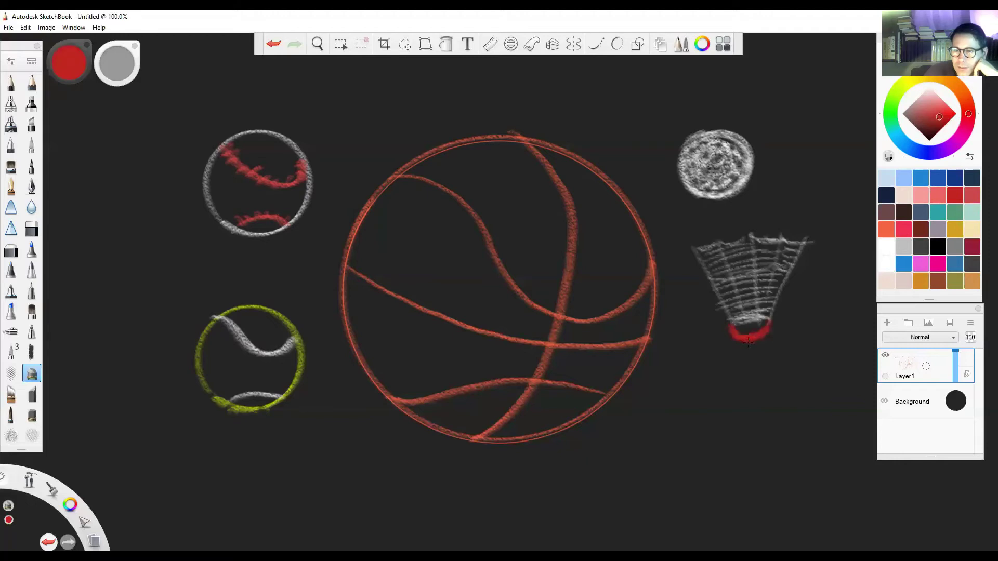
pyautogui.moveTo(764, 322); pyautogui.dragTo(730, 334)
pyautogui.moveTo(752, 325); pyautogui.dragTo(739, 329)
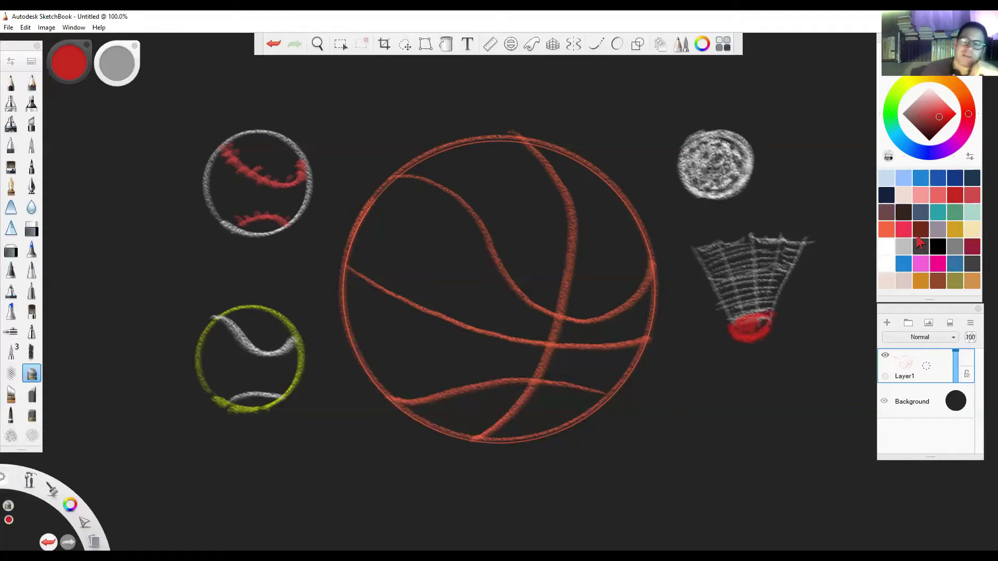
# Turn on predictive stroke and thicken the shuttlecock's ribs with heavier white strokes.
pyautogui.click(889, 262)
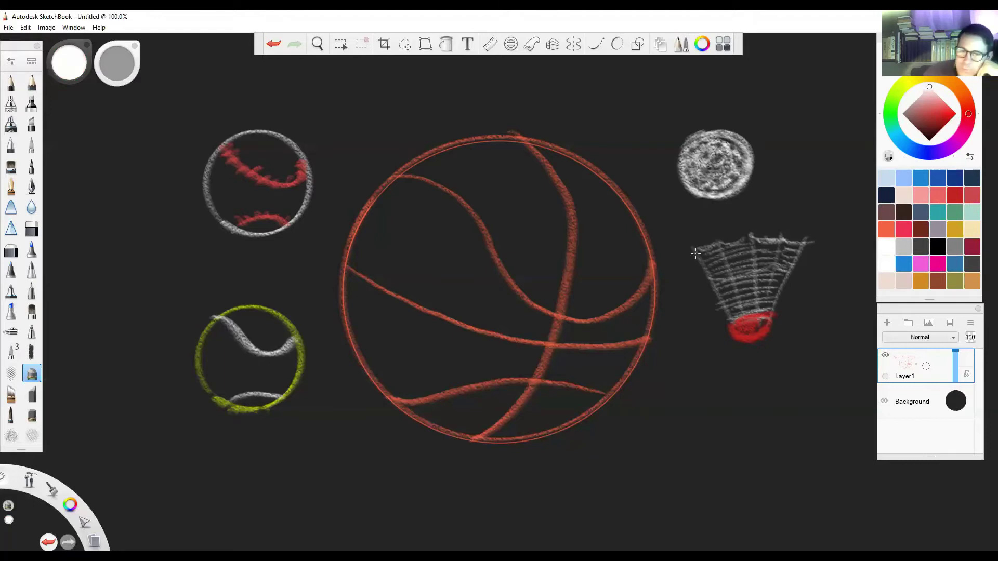
pyautogui.click(617, 44)
pyautogui.moveTo(691, 246)
pyautogui.mouseDown()
pyautogui.moveTo(730, 314)
pyautogui.moveTo(735, 283)
pyautogui.moveTo(742, 309)
pyautogui.mouseUp()
pyautogui.moveTo(752, 230); pyautogui.dragTo(754, 309)
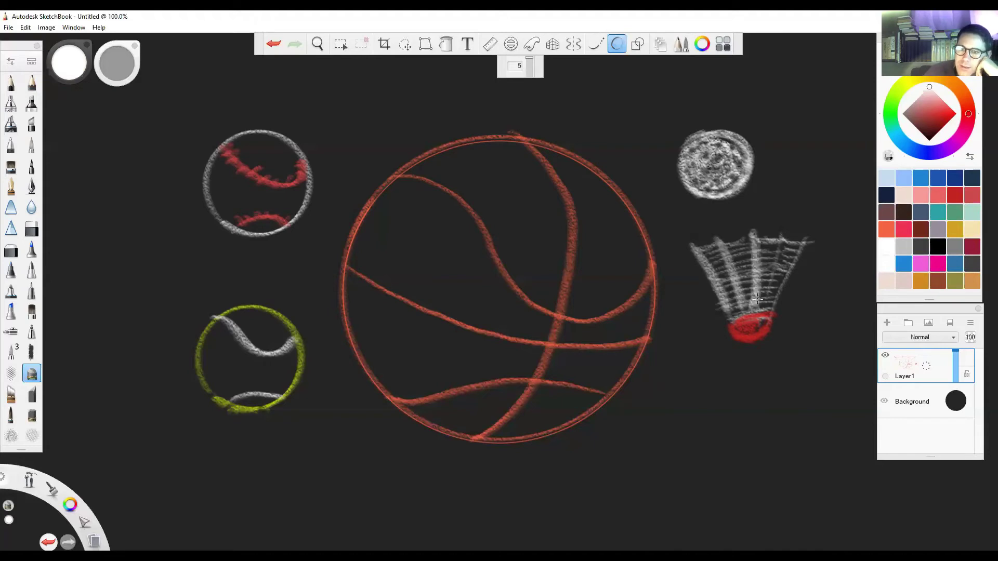
pyautogui.moveTo(785, 230)
pyautogui.mouseDown()
pyautogui.moveTo(757, 312)
pyautogui.moveTo(812, 251)
pyautogui.mouseUp()
pyautogui.moveTo(730, 311); pyautogui.dragTo(706, 274)
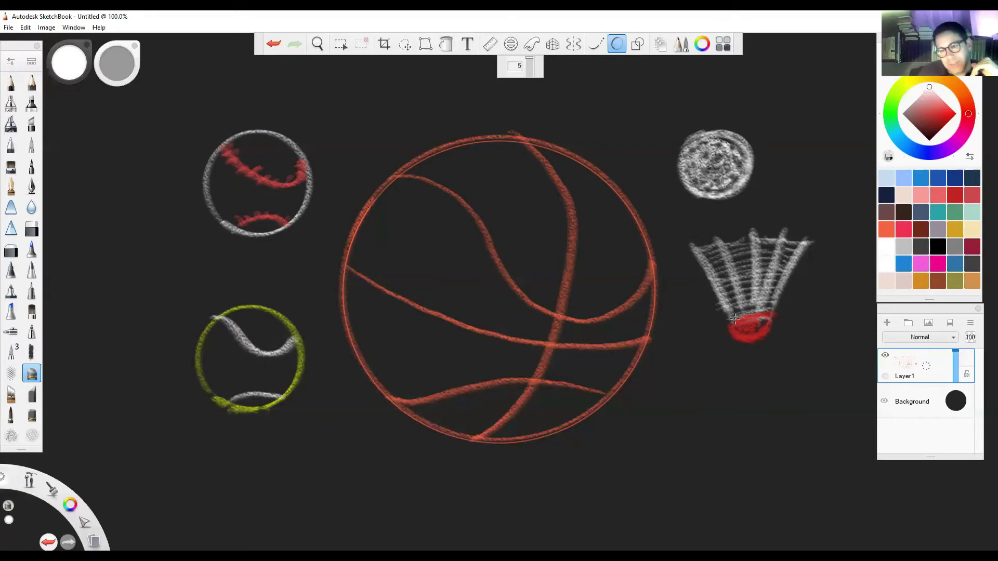
# Add white strokes where the skirt meets the red cork and strengthen the crosslines across the shuttlecock's skirt.
pyautogui.moveTo(734, 318)
pyautogui.mouseDown()
pyautogui.moveTo(766, 312)
pyautogui.moveTo(734, 315)
pyautogui.mouseUp()
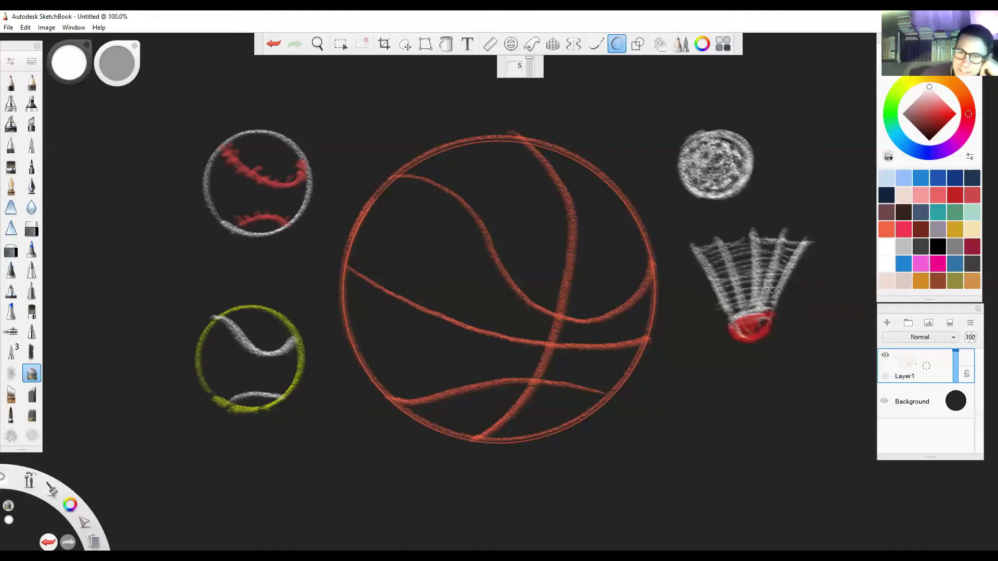
pyautogui.moveTo(720, 241)
pyautogui.mouseDown()
pyautogui.moveTo(761, 232)
pyautogui.moveTo(724, 291)
pyautogui.mouseUp()
pyautogui.moveTo(708, 258); pyautogui.dragTo(732, 312)
pyautogui.moveTo(793, 252); pyautogui.dragTo(776, 309)
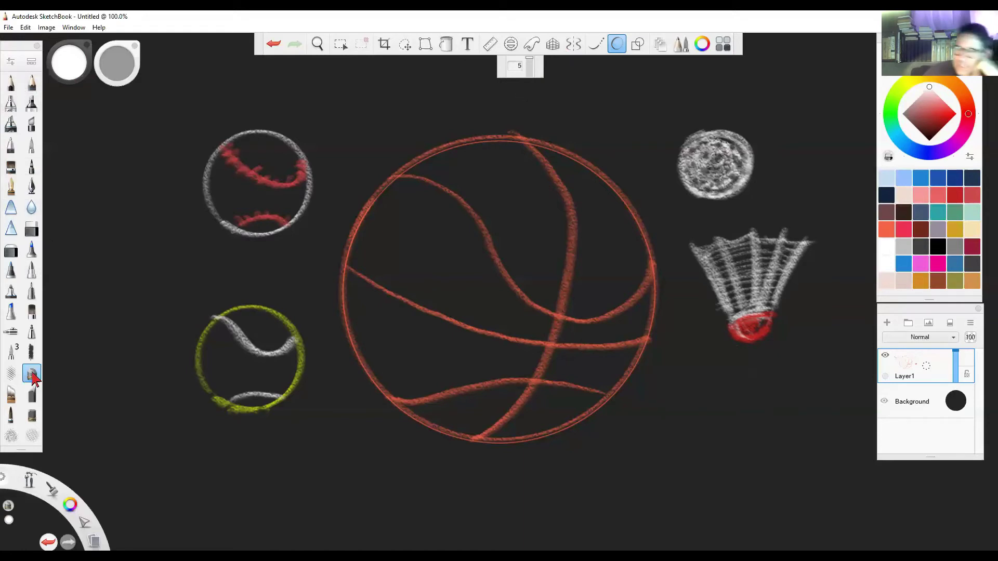
# Draw a brown football outline below the shuttlecock from two opposing arcs meeting at both ends, undoing the first arc attempt.
pyautogui.click(938, 283)
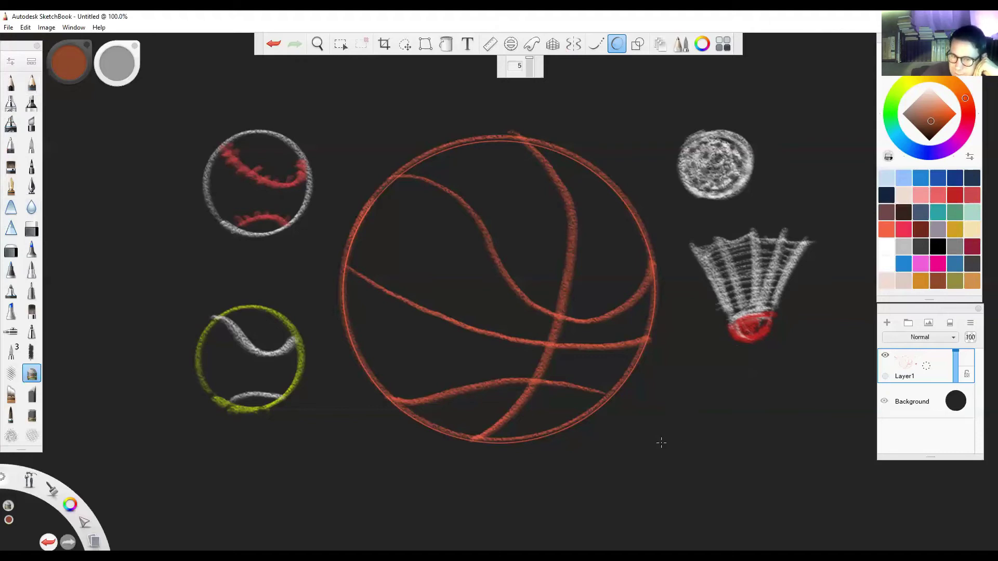
pyautogui.moveTo(661, 442)
pyautogui.mouseDown()
pyautogui.moveTo(714, 403)
pyautogui.moveTo(765, 397)
pyautogui.moveTo(793, 419)
pyautogui.moveTo(808, 463)
pyautogui.mouseUp()
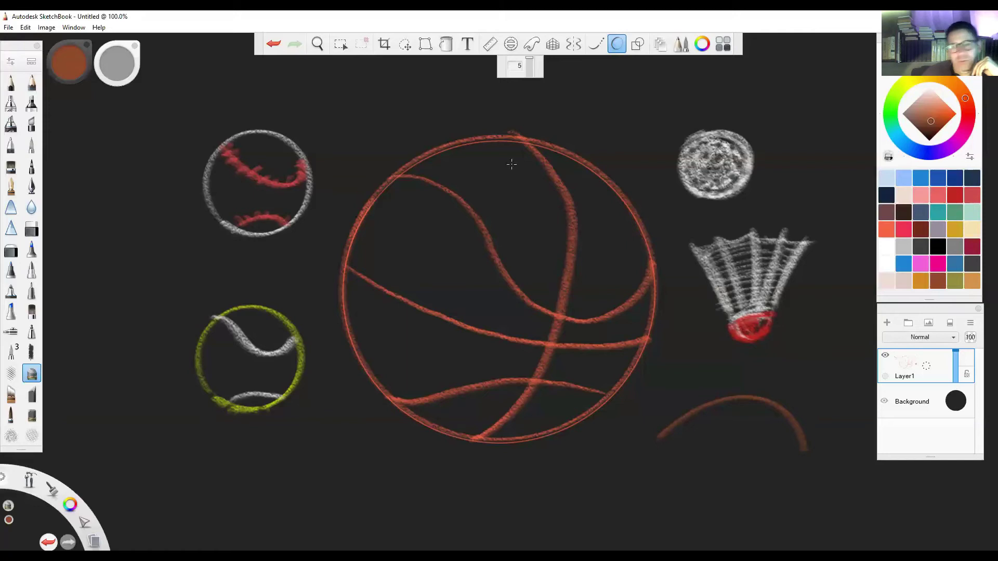
pyautogui.click(274, 46)
pyautogui.moveTo(665, 437)
pyautogui.mouseDown()
pyautogui.moveTo(721, 408)
pyautogui.moveTo(776, 403)
pyautogui.moveTo(809, 415)
pyautogui.moveTo(846, 455)
pyautogui.mouseUp()
pyautogui.moveTo(666, 439)
pyautogui.mouseDown()
pyautogui.moveTo(725, 479)
pyautogui.moveTo(790, 492)
pyautogui.moveTo(828, 478)
pyautogui.moveTo(847, 455)
pyautogui.mouseUp()
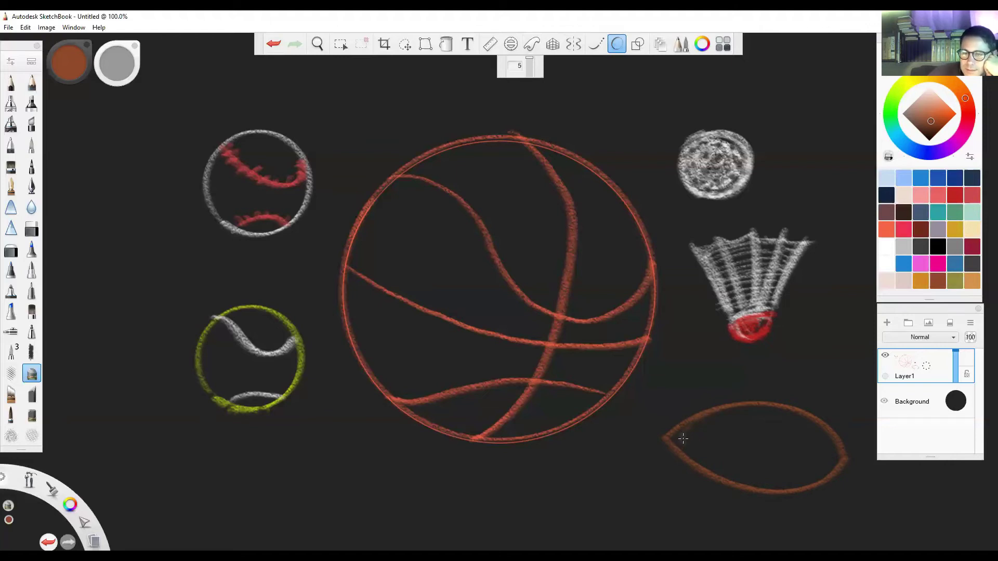
# Round off the football's left end with a curved brown stroke and erase the pointed tip outside it.
pyautogui.moveTo(683, 438); pyautogui.dragTo(724, 476)
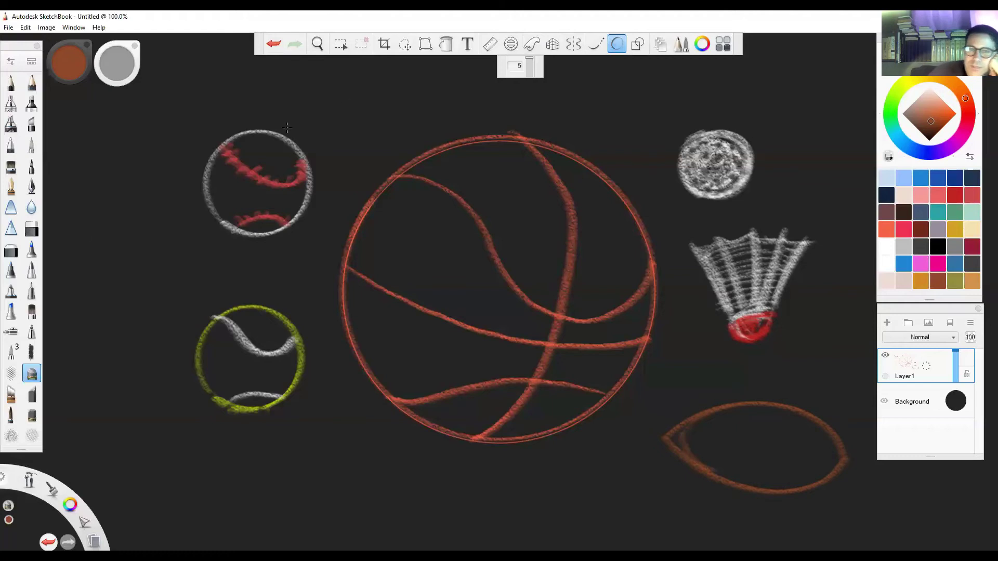
pyautogui.click(11, 252)
pyautogui.moveTo(666, 443); pyautogui.dragTo(669, 434)
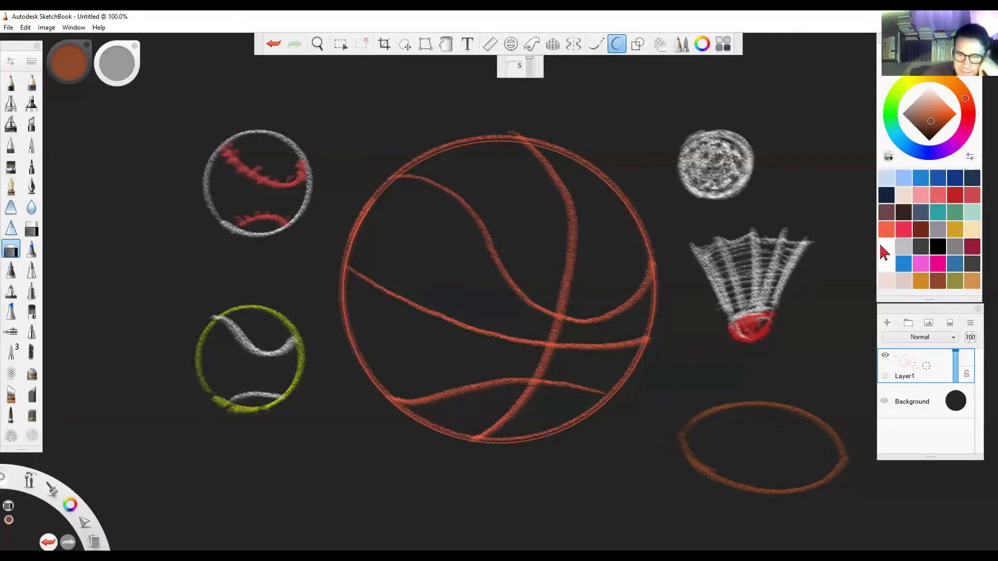
# Draw a pair of curved white stripes near each end of the football with the textured brush.
pyautogui.click(885, 248)
pyautogui.click(32, 374)
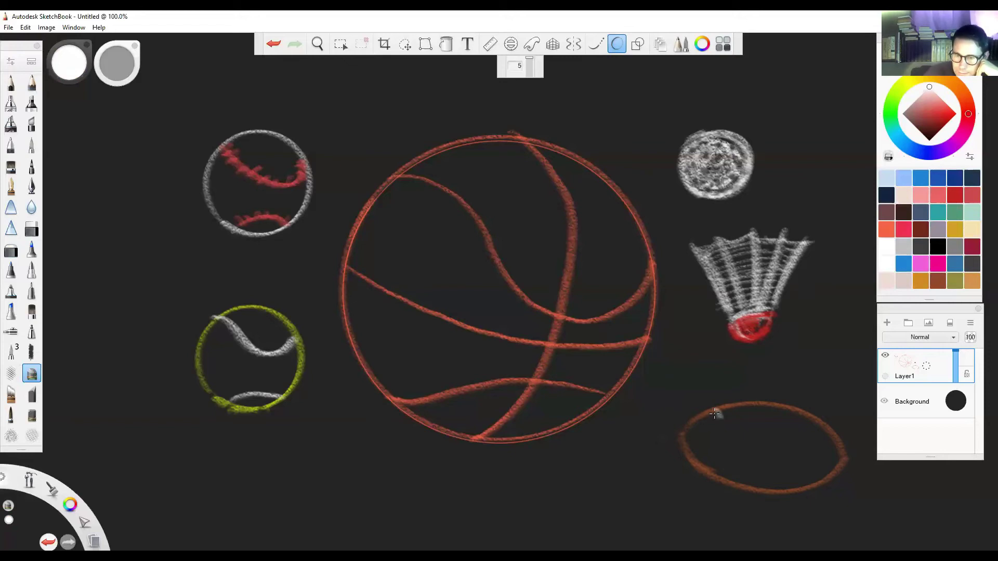
pyautogui.moveTo(715, 413); pyautogui.dragTo(708, 470)
pyautogui.moveTo(733, 408)
pyautogui.mouseDown()
pyautogui.moveTo(738, 428)
pyautogui.moveTo(722, 474)
pyautogui.mouseUp()
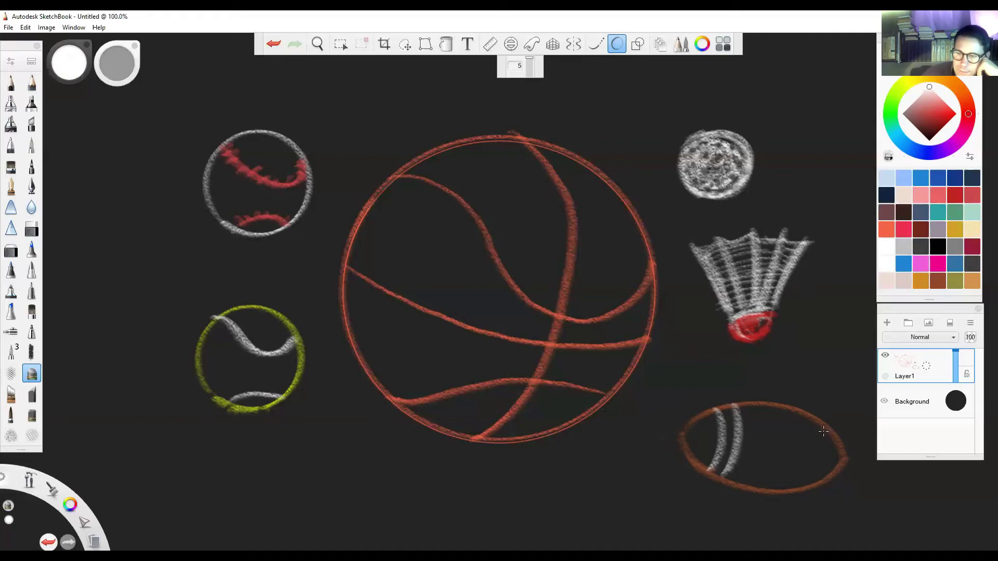
pyautogui.moveTo(827, 427); pyautogui.dragTo(824, 478)
pyautogui.moveTo(815, 427); pyautogui.dragTo(803, 487)
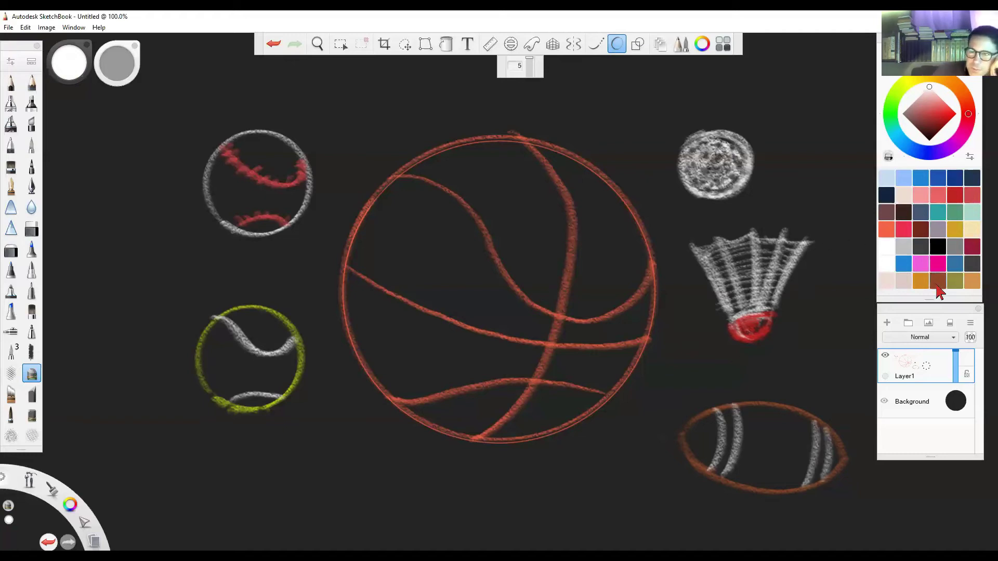
# Draw a thin brown seam curving lengthwise across the football, undoing the first short stroke.
pyautogui.click(938, 284)
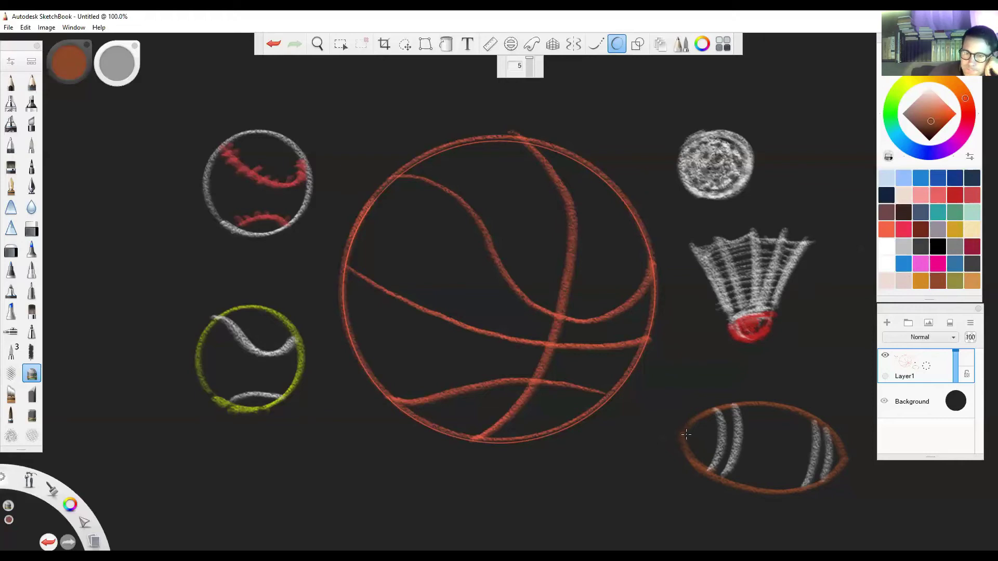
pyautogui.moveTo(685, 434); pyautogui.dragTo(713, 440)
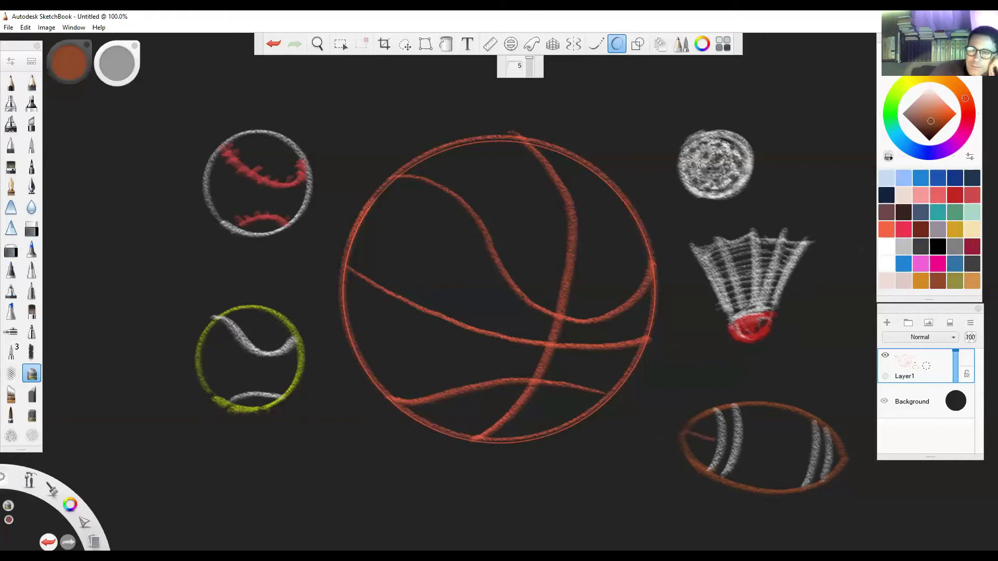
pyautogui.hotkey('ctrl', 'z')
pyautogui.moveTo(686, 436)
pyautogui.mouseDown()
pyautogui.moveTo(749, 470)
pyautogui.moveTo(797, 473)
pyautogui.mouseUp()
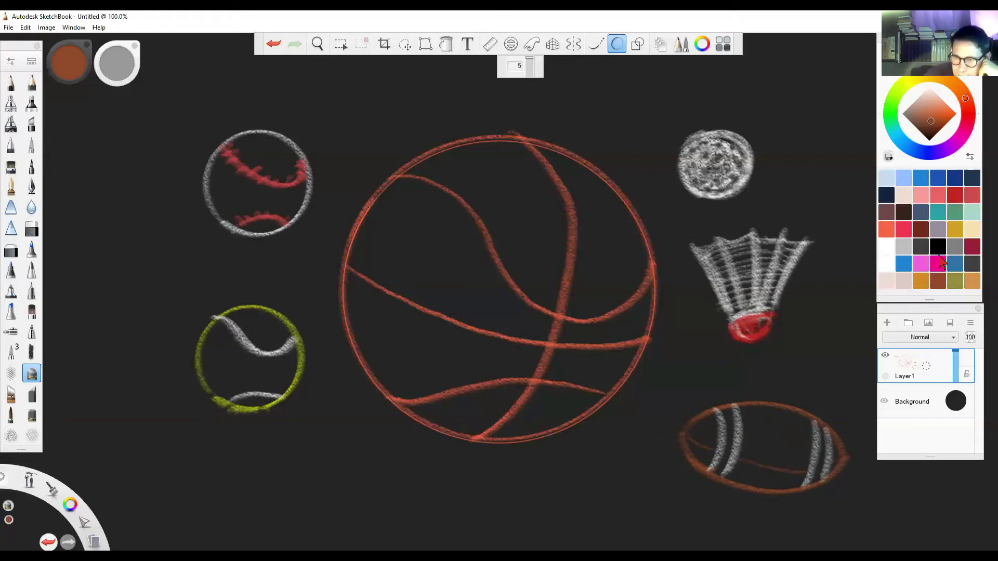
# Draw white laces over the middle of the football's seam using short cross-stitches.
pyautogui.click(885, 264)
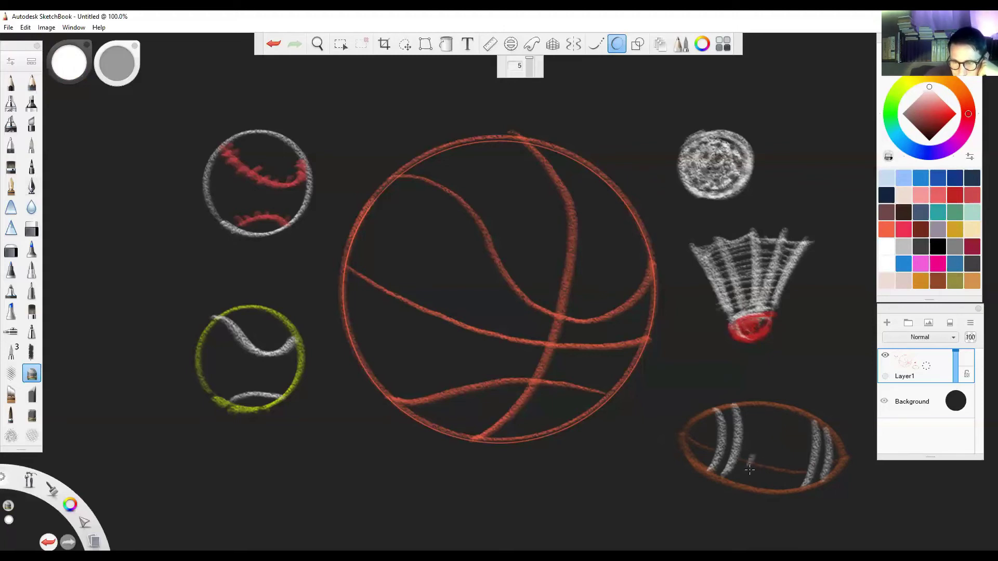
pyautogui.moveTo(749, 469)
pyautogui.mouseDown()
pyautogui.moveTo(752, 454)
pyautogui.moveTo(747, 465)
pyautogui.moveTo(762, 470)
pyautogui.mouseUp()
pyautogui.moveTo(774, 457)
pyautogui.mouseDown()
pyautogui.moveTo(785, 483)
pyautogui.moveTo(752, 464)
pyautogui.moveTo(793, 470)
pyautogui.mouseUp()
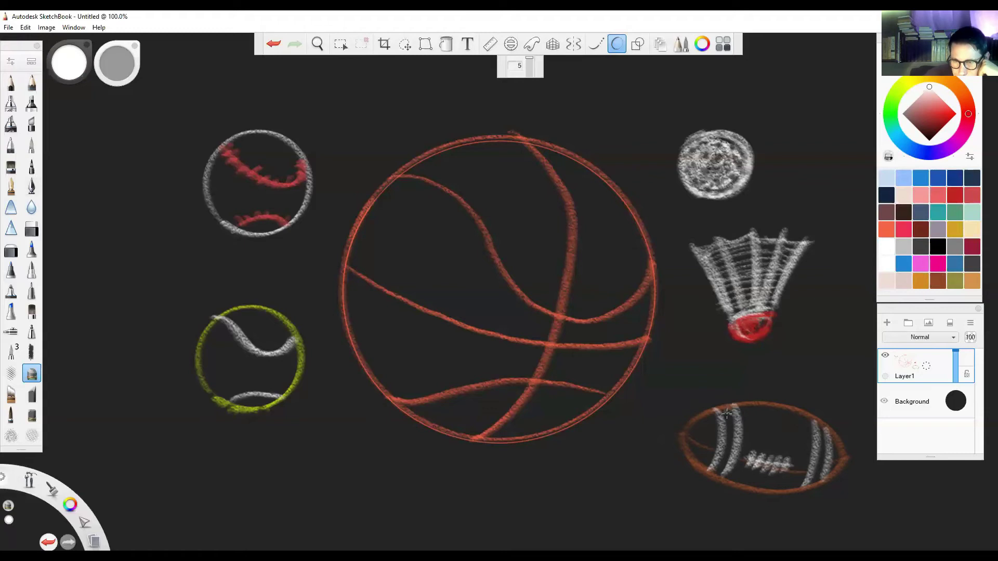
# Fill the gaps between the paired stripes at both ends of the football with white strokes.
pyautogui.moveTo(726, 413); pyautogui.dragTo(727, 432)
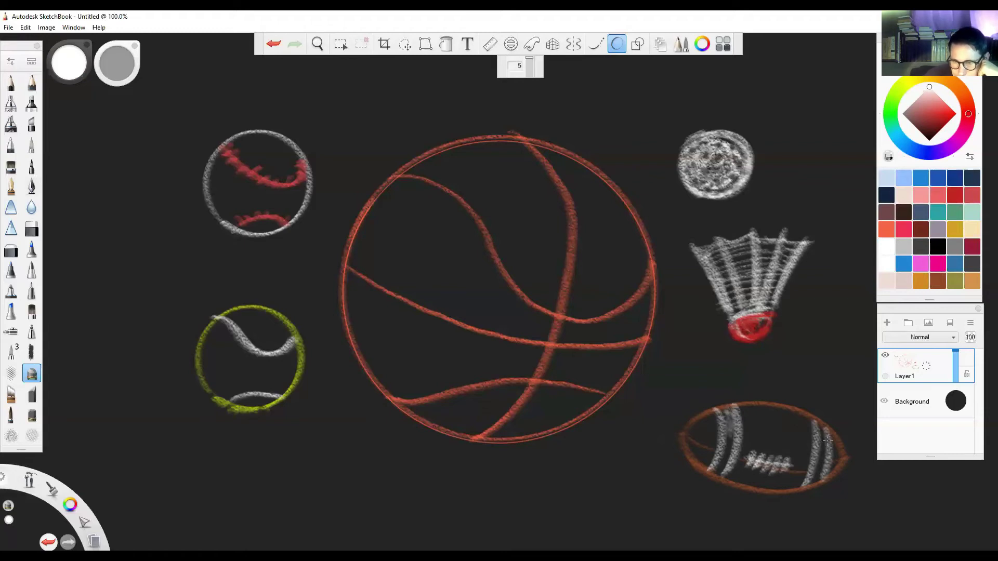
pyautogui.moveTo(828, 440)
pyautogui.mouseDown()
pyautogui.moveTo(825, 453)
pyautogui.moveTo(819, 426)
pyautogui.mouseUp()
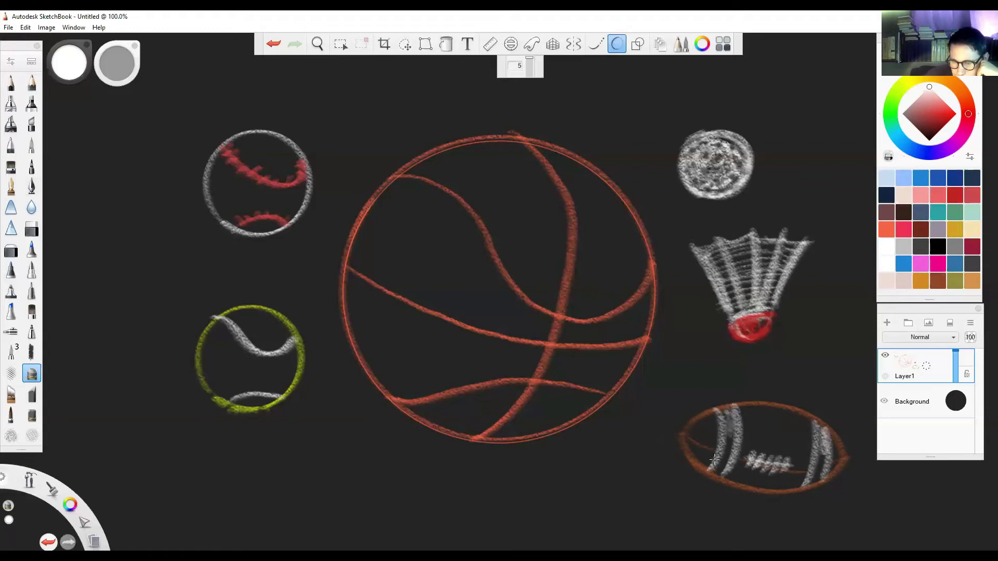
pyautogui.moveTo(711, 474)
pyautogui.mouseDown()
pyautogui.moveTo(722, 461)
pyautogui.moveTo(711, 474)
pyautogui.moveTo(720, 470)
pyautogui.mouseUp()
pyautogui.moveTo(808, 481); pyautogui.dragTo(819, 475)
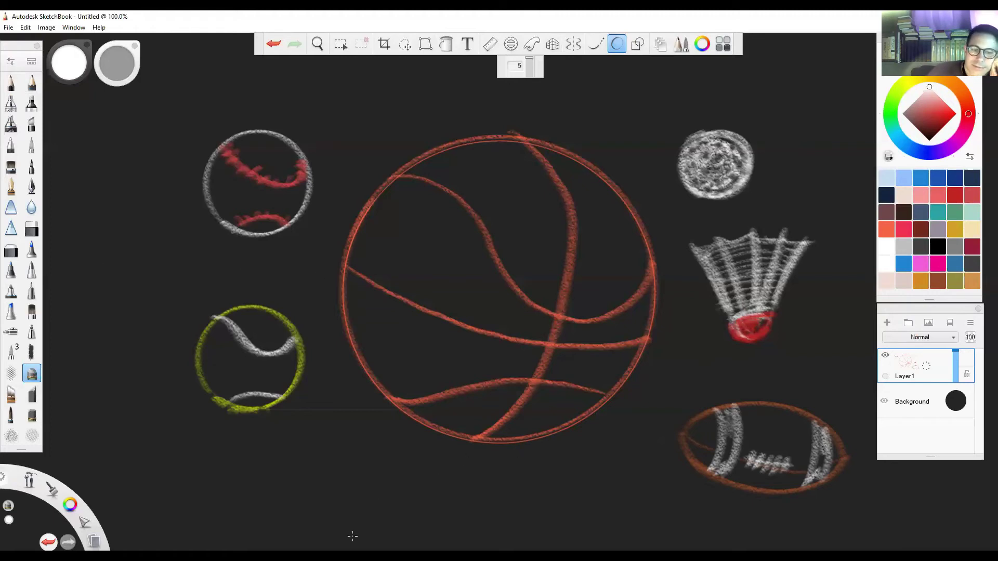
# Draw a white circle below the tennis ball and add hexagonal soccer ball seams inside it.
pyautogui.moveTo(324, 526)
pyautogui.mouseDown()
pyautogui.moveTo(292, 510)
pyautogui.moveTo(280, 466)
pyautogui.moveTo(317, 435)
pyautogui.moveTo(373, 443)
pyautogui.moveTo(387, 480)
pyautogui.moveTo(364, 522)
pyautogui.moveTo(327, 534)
pyautogui.moveTo(297, 521)
pyautogui.mouseUp()
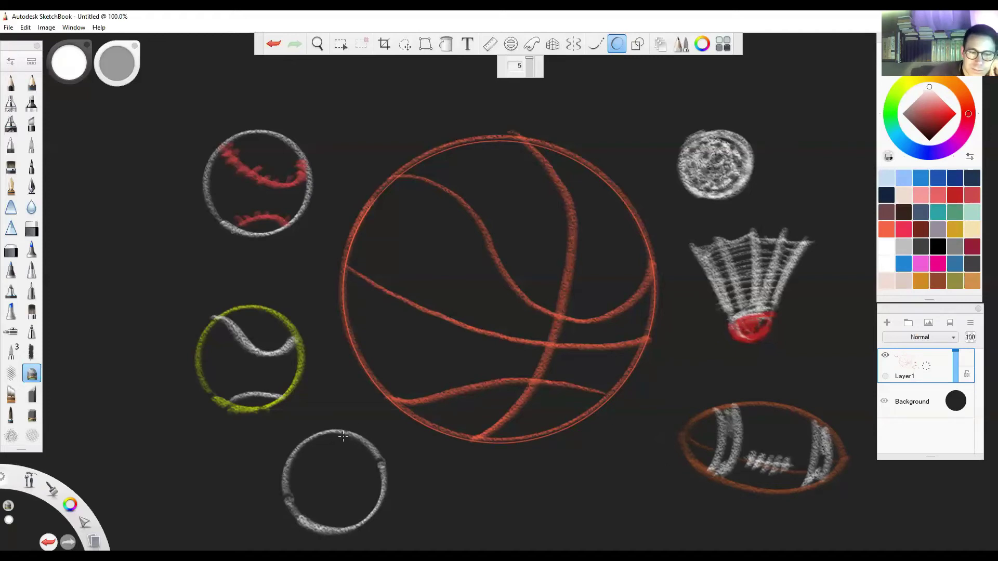
pyautogui.moveTo(341, 432)
pyautogui.mouseDown()
pyautogui.moveTo(341, 455)
pyautogui.moveTo(320, 460)
pyautogui.mouseUp()
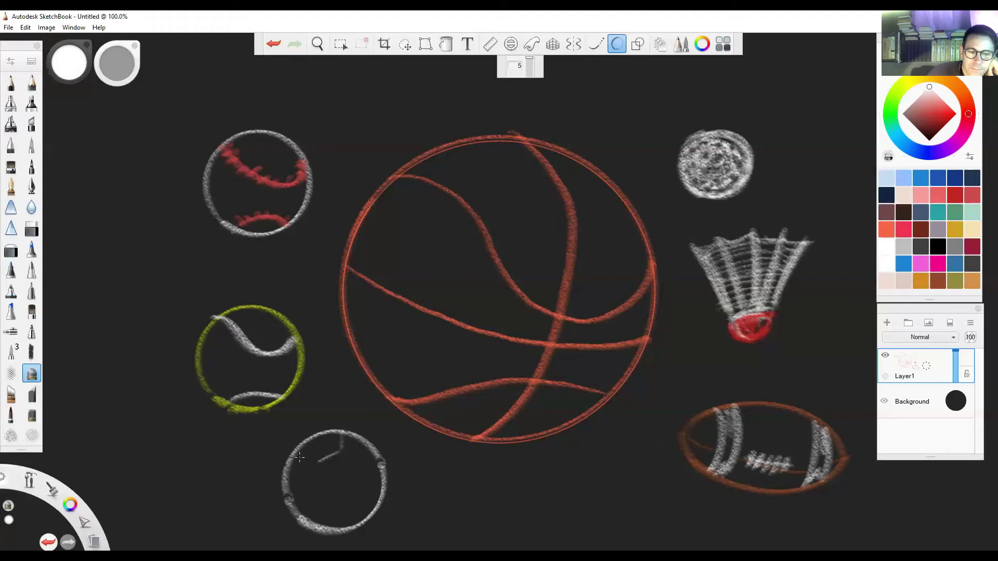
pyautogui.moveTo(320, 464); pyautogui.dragTo(324, 484)
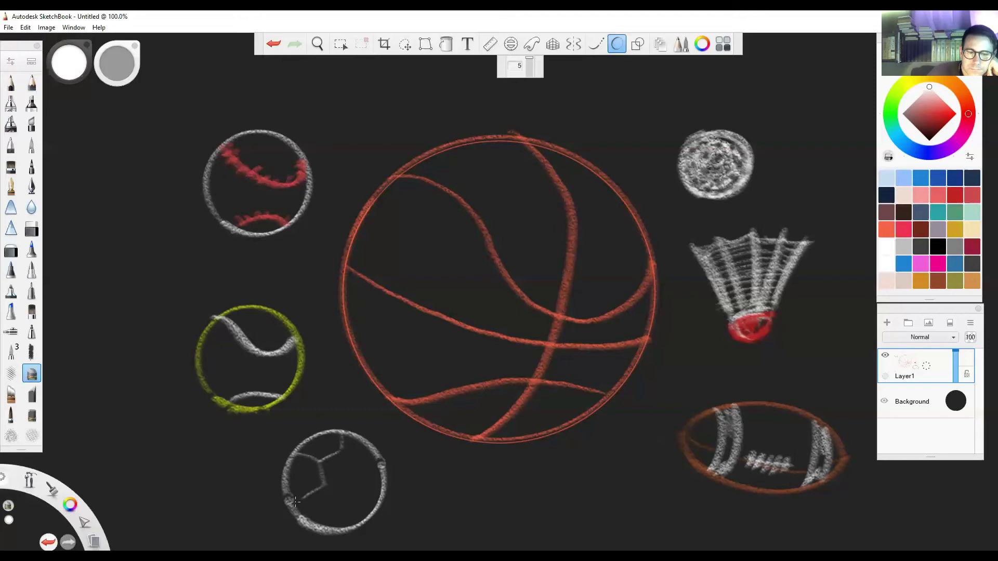
pyautogui.moveTo(325, 487)
pyautogui.mouseDown()
pyautogui.moveTo(349, 495)
pyautogui.moveTo(301, 501)
pyautogui.moveTo(352, 499)
pyautogui.moveTo(350, 491)
pyautogui.moveTo(352, 521)
pyautogui.moveTo(368, 520)
pyautogui.moveTo(355, 514)
pyautogui.moveTo(349, 490)
pyautogui.moveTo(381, 478)
pyautogui.mouseUp()
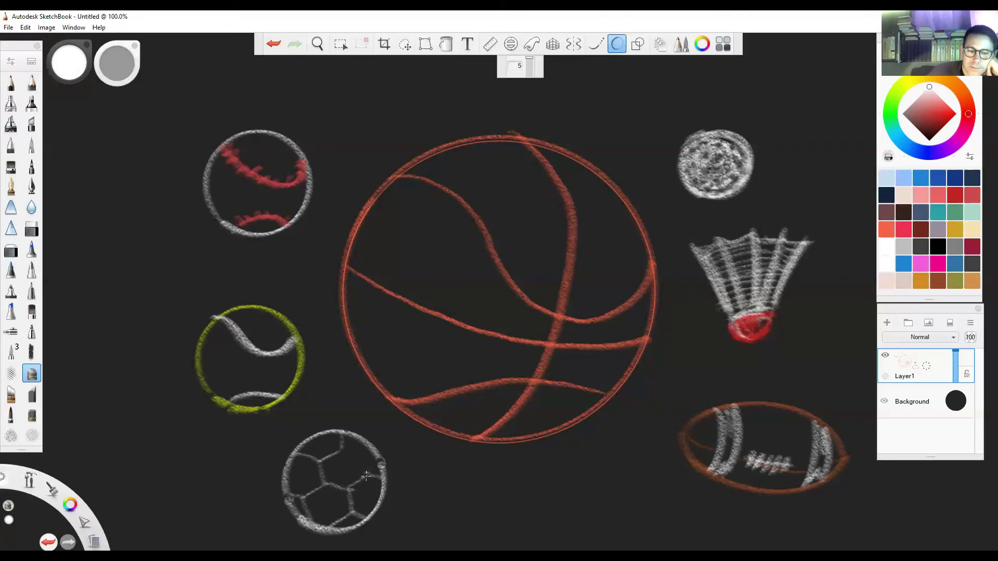
pyautogui.moveTo(341, 450); pyautogui.dragTo(363, 454)
# Shade alternate panels of the soccer ball white with predictive stroke off, undoing the stray jagged strokes first.
pyautogui.moveTo(302, 451)
pyautogui.mouseDown()
pyautogui.moveTo(317, 441)
pyautogui.moveTo(304, 447)
pyautogui.moveTo(318, 442)
pyautogui.moveTo(321, 456)
pyautogui.moveTo(338, 447)
pyautogui.moveTo(318, 438)
pyautogui.mouseUp()
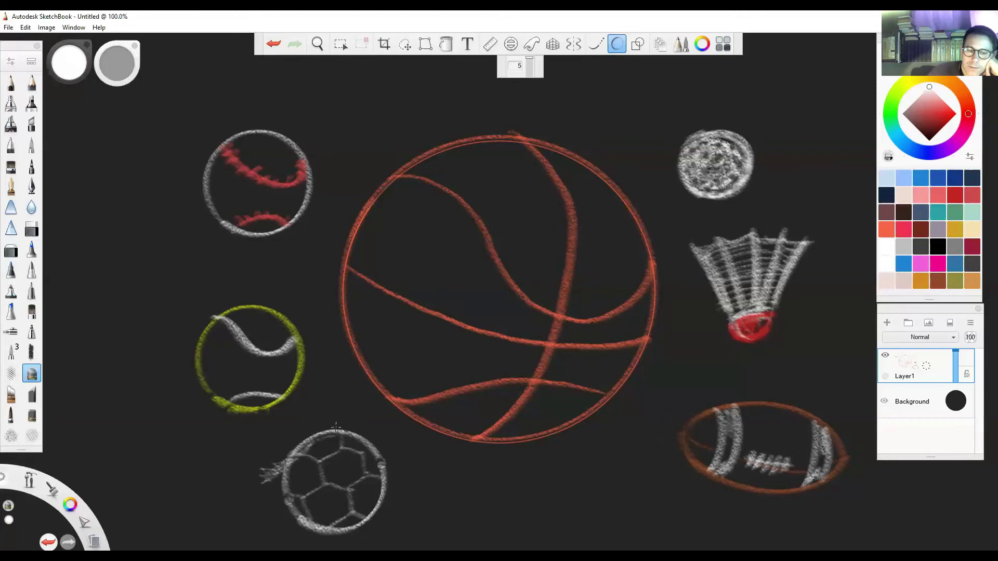
pyautogui.click(274, 44)
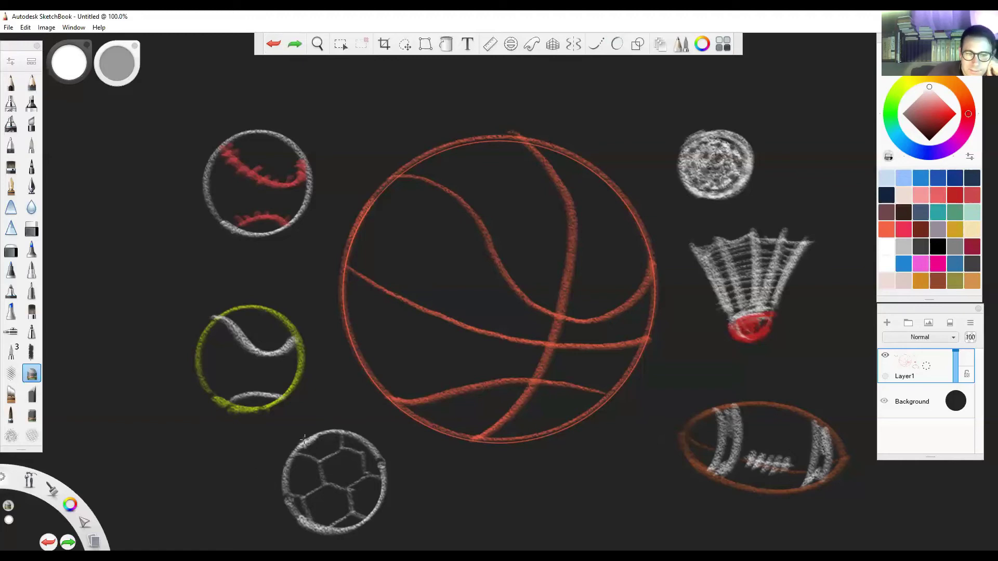
pyautogui.moveTo(305, 439)
pyautogui.mouseDown()
pyautogui.moveTo(319, 453)
pyautogui.moveTo(338, 447)
pyautogui.moveTo(321, 438)
pyautogui.moveTo(307, 451)
pyautogui.moveTo(349, 482)
pyautogui.moveTo(358, 475)
pyautogui.moveTo(348, 458)
pyautogui.mouseUp()
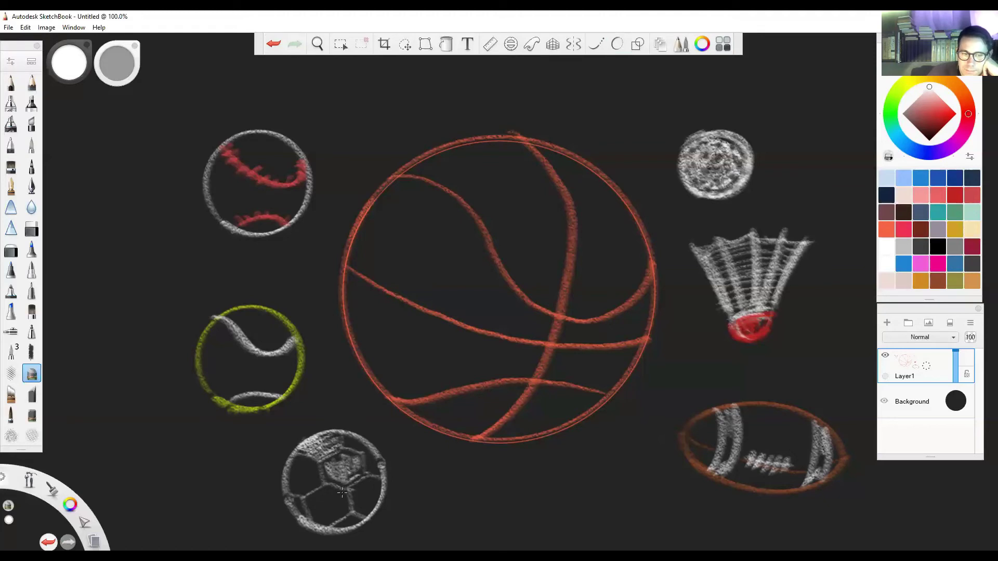
pyautogui.moveTo(319, 502)
pyautogui.mouseDown()
pyautogui.moveTo(309, 505)
pyautogui.moveTo(333, 488)
pyautogui.moveTo(307, 504)
pyautogui.moveTo(320, 520)
pyautogui.moveTo(304, 512)
pyautogui.moveTo(327, 519)
pyautogui.moveTo(342, 513)
pyautogui.moveTo(342, 495)
pyautogui.moveTo(330, 506)
pyautogui.moveTo(325, 497)
pyautogui.moveTo(339, 527)
pyautogui.mouseUp()
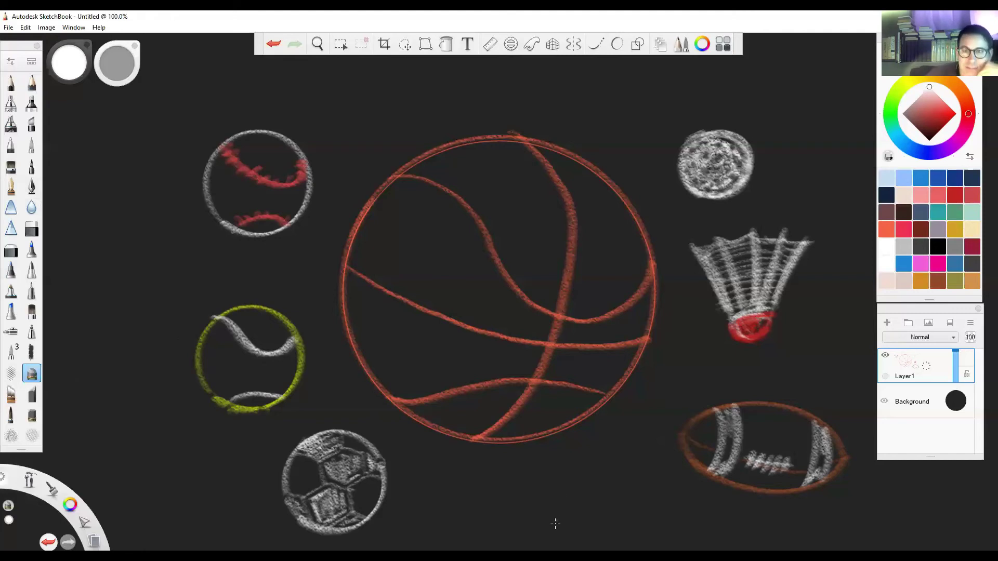
# Draw a white circle below the basketball with a curved seam across it, undoing the trial vertical strokes.
pyautogui.click(617, 46)
pyautogui.moveTo(558, 534)
pyautogui.mouseDown()
pyautogui.moveTo(533, 497)
pyautogui.moveTo(541, 474)
pyautogui.moveTo(557, 460)
pyautogui.moveTo(603, 468)
pyautogui.moveTo(611, 497)
pyautogui.moveTo(604, 517)
pyautogui.moveTo(558, 534)
pyautogui.mouseUp()
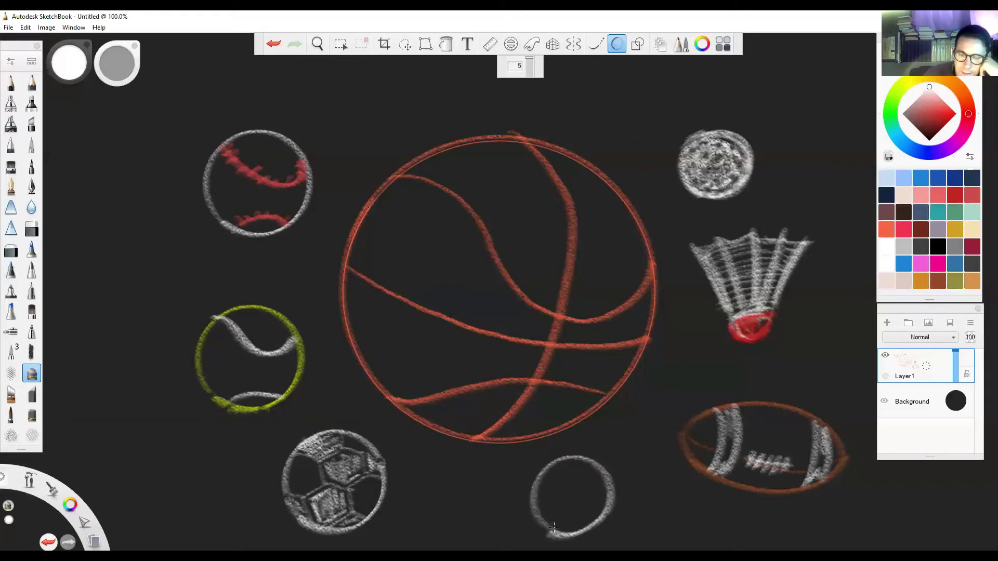
pyautogui.moveTo(539, 517)
pyautogui.mouseDown()
pyautogui.moveTo(552, 532)
pyautogui.moveTo(542, 528)
pyautogui.moveTo(591, 529)
pyautogui.moveTo(577, 535)
pyautogui.moveTo(610, 509)
pyautogui.mouseUp()
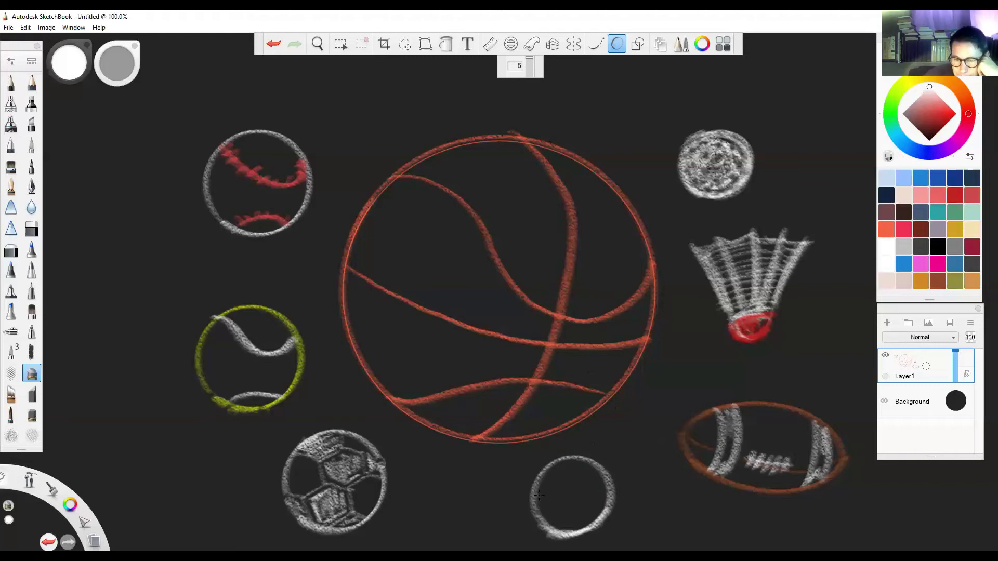
pyautogui.moveTo(540, 513)
pyautogui.mouseDown()
pyautogui.moveTo(579, 526)
pyautogui.moveTo(573, 487)
pyautogui.moveTo(552, 501)
pyautogui.moveTo(546, 515)
pyautogui.moveTo(572, 512)
pyautogui.moveTo(604, 481)
pyautogui.mouseUp()
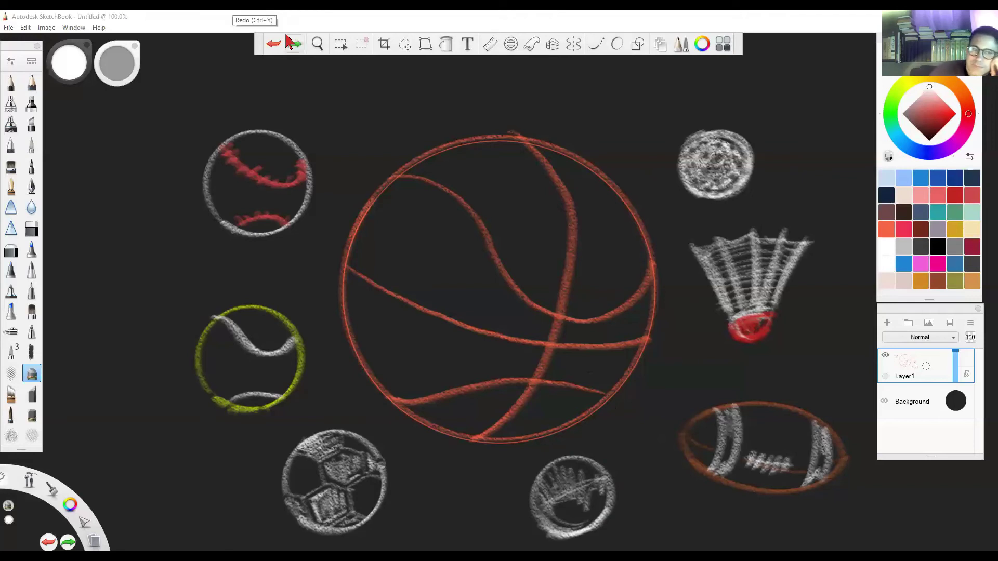
pyautogui.click(273, 45)
pyautogui.click(274, 45)
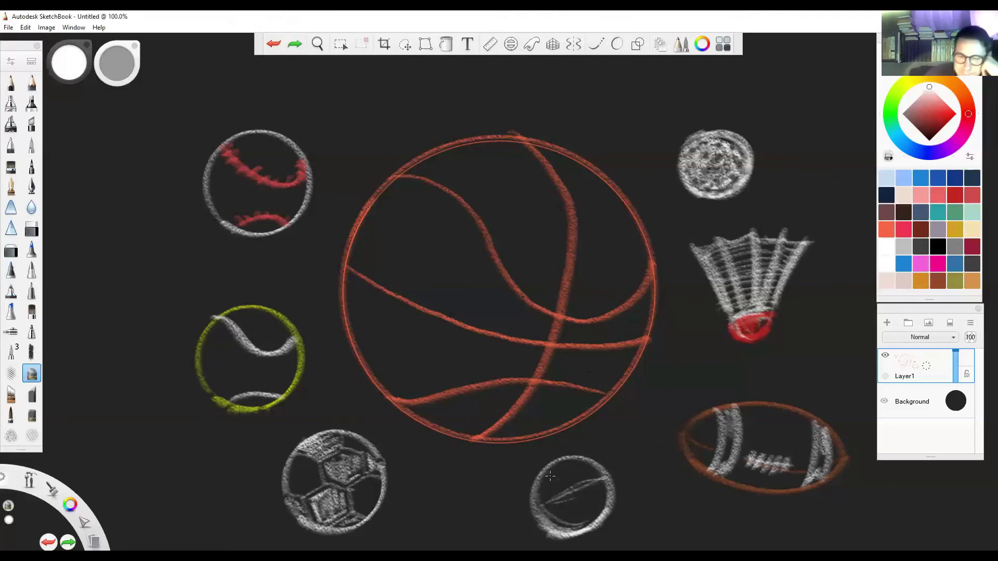
# Fill the lower part of the white ball below the basketball and draw curved stripes over its upper half.
pyautogui.moveTo(547, 471)
pyautogui.mouseDown()
pyautogui.moveTo(561, 512)
pyautogui.moveTo(549, 495)
pyautogui.moveTo(568, 511)
pyautogui.moveTo(559, 474)
pyautogui.moveTo(586, 524)
pyautogui.mouseUp()
pyautogui.moveTo(569, 458); pyautogui.dragTo(600, 508)
pyautogui.moveTo(587, 464)
pyautogui.mouseDown()
pyautogui.moveTo(603, 499)
pyautogui.moveTo(562, 497)
pyautogui.moveTo(589, 485)
pyautogui.moveTo(559, 503)
pyautogui.moveTo(550, 525)
pyautogui.mouseUp()
pyautogui.moveTo(597, 501); pyautogui.dragTo(572, 530)
pyautogui.moveTo(607, 482)
pyautogui.mouseDown()
pyautogui.moveTo(593, 509)
pyautogui.moveTo(595, 482)
pyautogui.moveTo(574, 473)
pyautogui.moveTo(585, 484)
pyautogui.moveTo(570, 483)
pyautogui.moveTo(585, 479)
pyautogui.moveTo(564, 468)
pyautogui.moveTo(571, 493)
pyautogui.moveTo(548, 475)
pyautogui.moveTo(553, 488)
pyautogui.moveTo(554, 478)
pyautogui.moveTo(538, 489)
pyautogui.moveTo(546, 517)
pyautogui.moveTo(548, 501)
pyautogui.moveTo(585, 495)
pyautogui.moveTo(548, 481)
pyautogui.moveTo(561, 526)
pyautogui.moveTo(542, 512)
pyautogui.moveTo(590, 534)
pyautogui.moveTo(608, 515)
pyautogui.moveTo(602, 479)
pyautogui.moveTo(600, 488)
pyautogui.mouseUp()
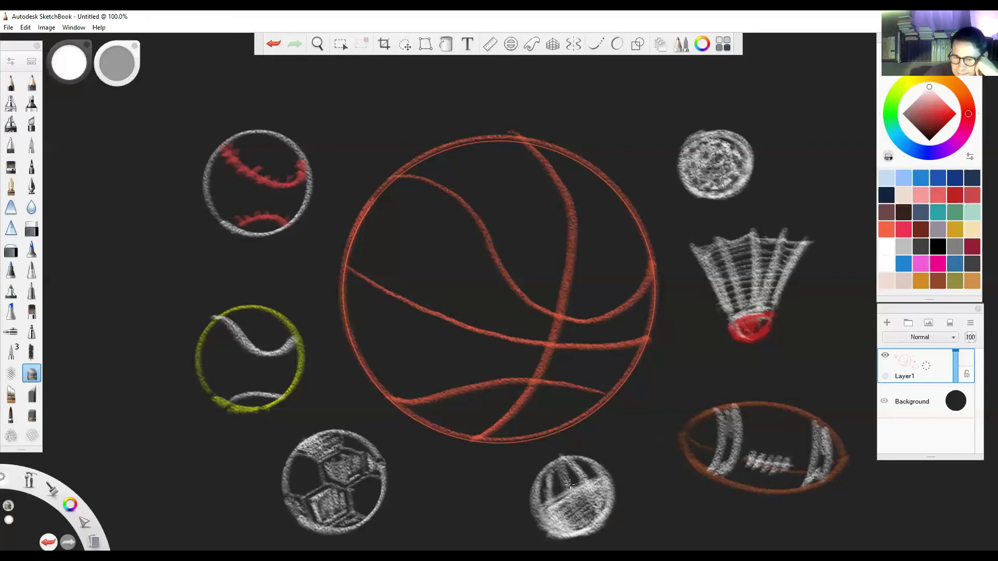
pyautogui.moveTo(553, 463)
pyautogui.mouseDown()
pyautogui.moveTo(567, 488)
pyautogui.moveTo(562, 464)
pyautogui.moveTo(581, 487)
pyautogui.moveTo(551, 501)
pyautogui.moveTo(572, 517)
pyautogui.moveTo(592, 512)
pyautogui.moveTo(584, 527)
pyautogui.moveTo(573, 516)
pyautogui.moveTo(593, 514)
pyautogui.moveTo(564, 499)
pyautogui.moveTo(569, 510)
pyautogui.mouseUp()
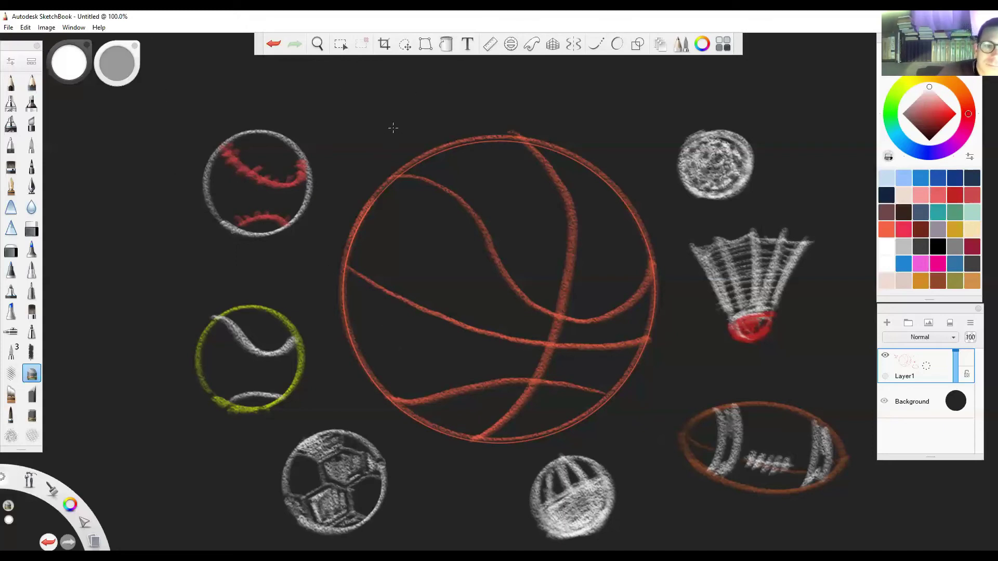
# Undo the rough freehand outline between the baseball and basketball and draw a clean white circle there with predictive stroke.
pyautogui.moveTo(368, 81)
pyautogui.mouseDown()
pyautogui.moveTo(370, 107)
pyautogui.moveTo(386, 69)
pyautogui.moveTo(430, 102)
pyautogui.moveTo(372, 93)
pyautogui.mouseUp()
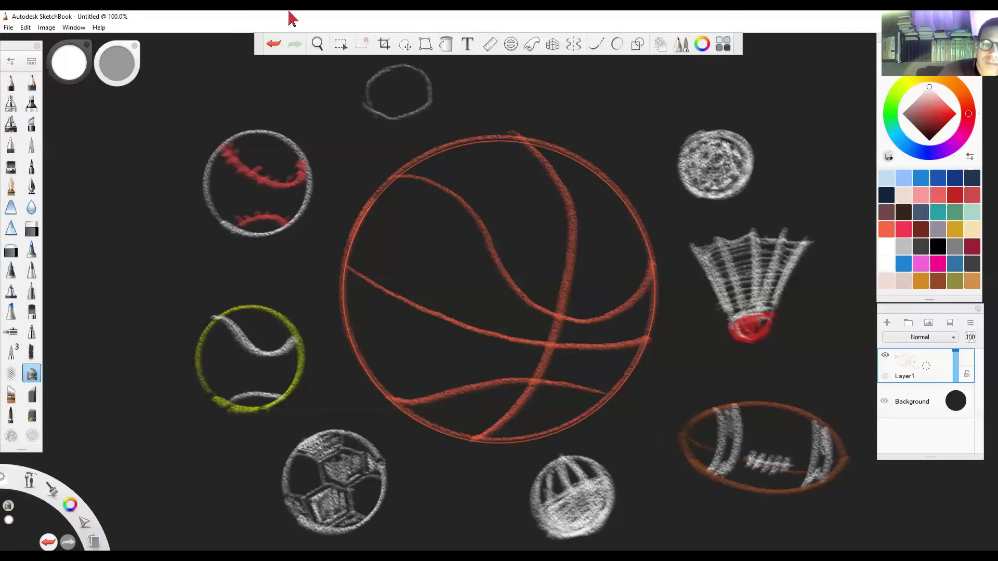
pyautogui.click(273, 43)
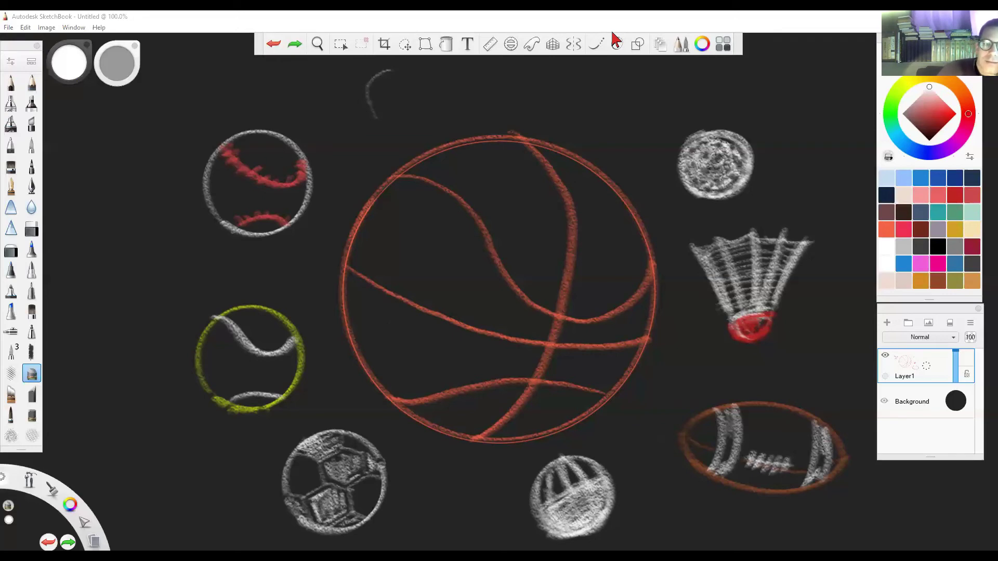
pyautogui.click(615, 42)
pyautogui.hotkey('ctrl', 'z')
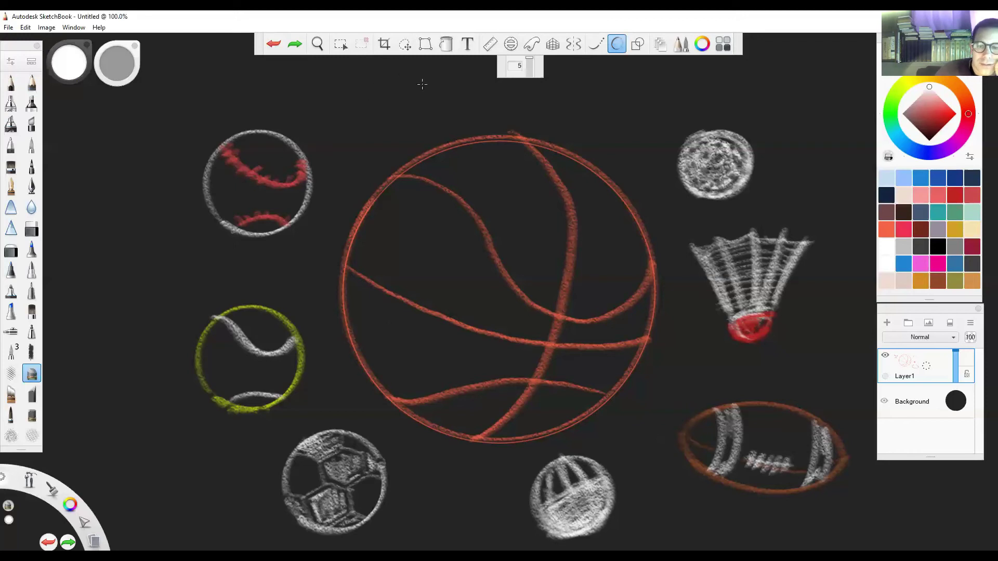
pyautogui.scroll(-3, 410, 232)
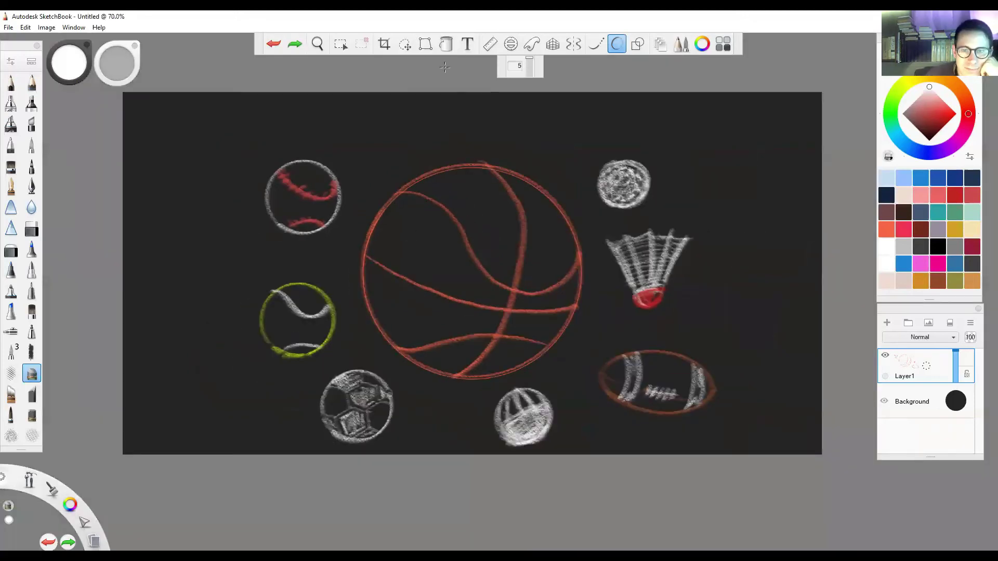
pyautogui.scroll(1, 444, 67)
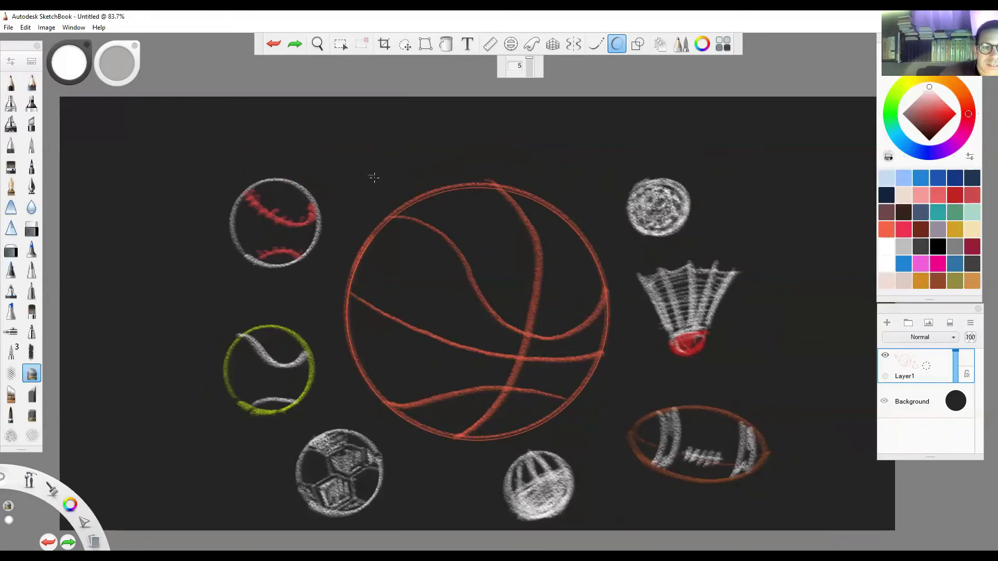
pyautogui.moveTo(370, 176)
pyautogui.mouseDown()
pyautogui.moveTo(343, 131)
pyautogui.moveTo(385, 114)
pyautogui.moveTo(408, 150)
pyautogui.moveTo(373, 174)
pyautogui.mouseUp()
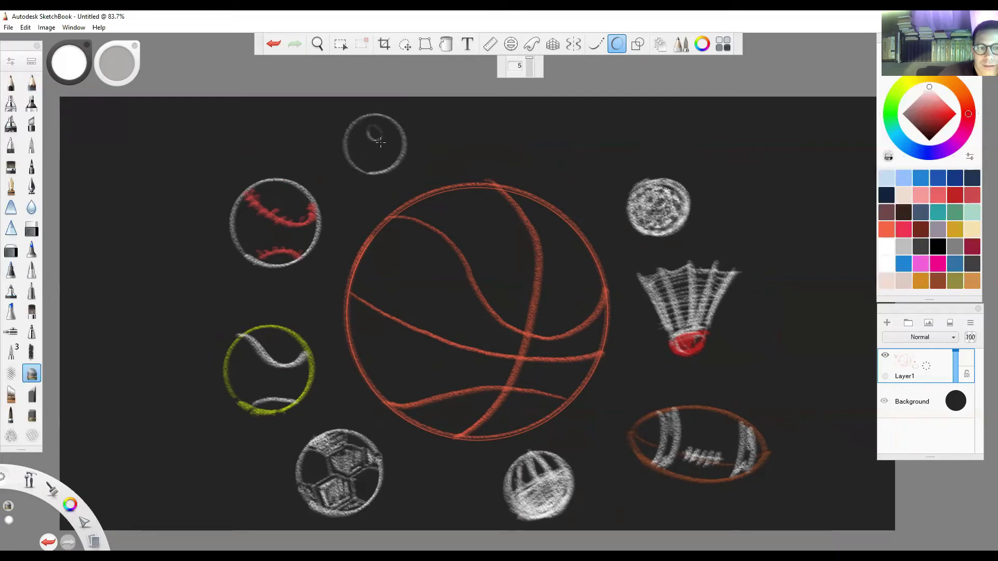
# Fill a small white spot near the top of the new circle and erase a figure 8 inside it.
pyautogui.moveTo(369, 124); pyautogui.dragTo(377, 129)
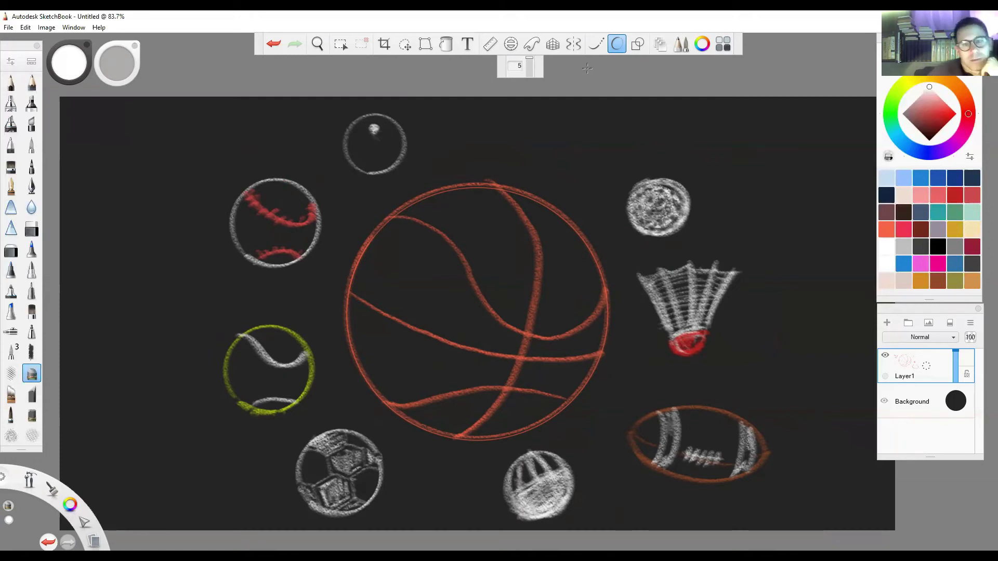
pyautogui.click(617, 44)
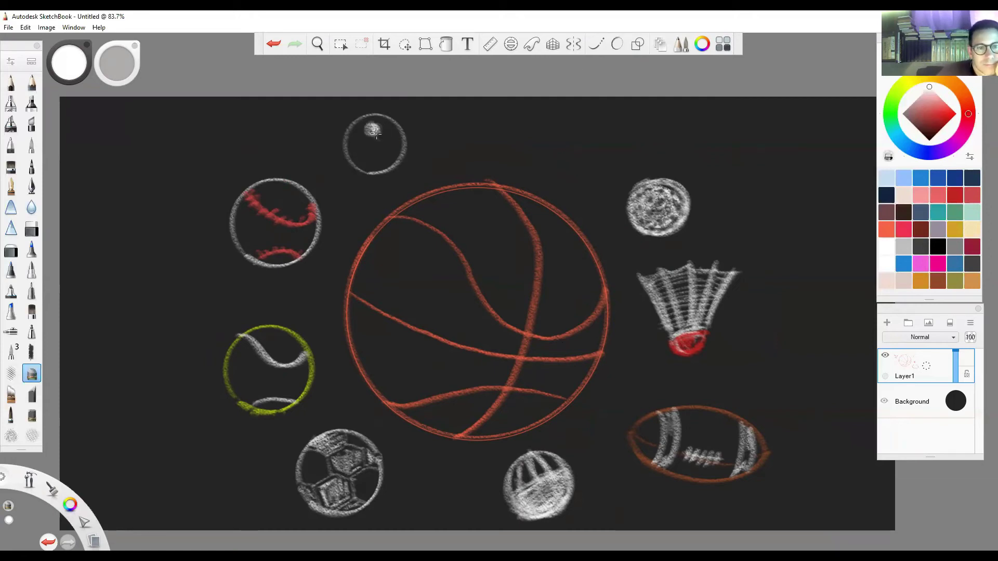
pyautogui.moveTo(376, 133); pyautogui.dragTo(375, 133)
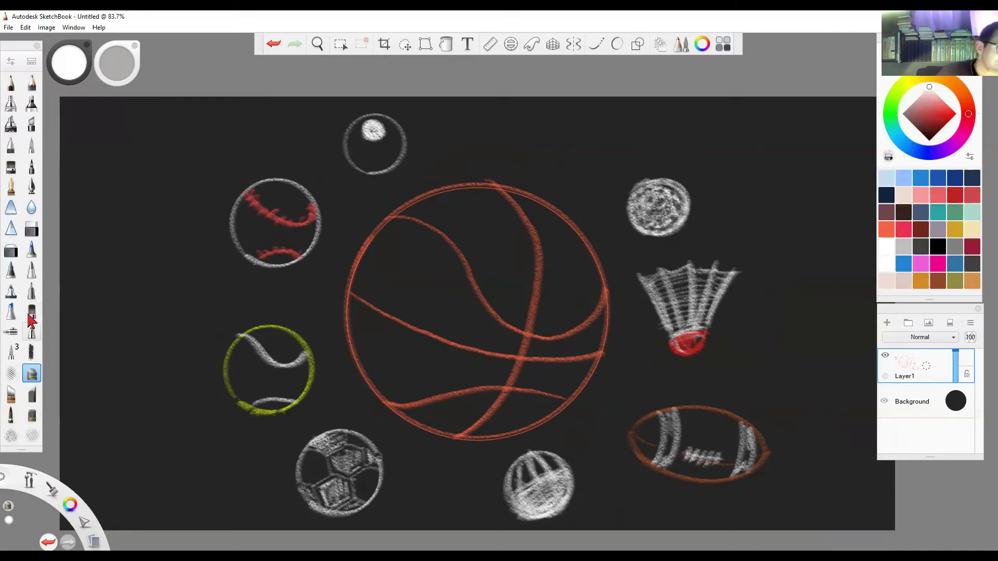
pyautogui.click(13, 251)
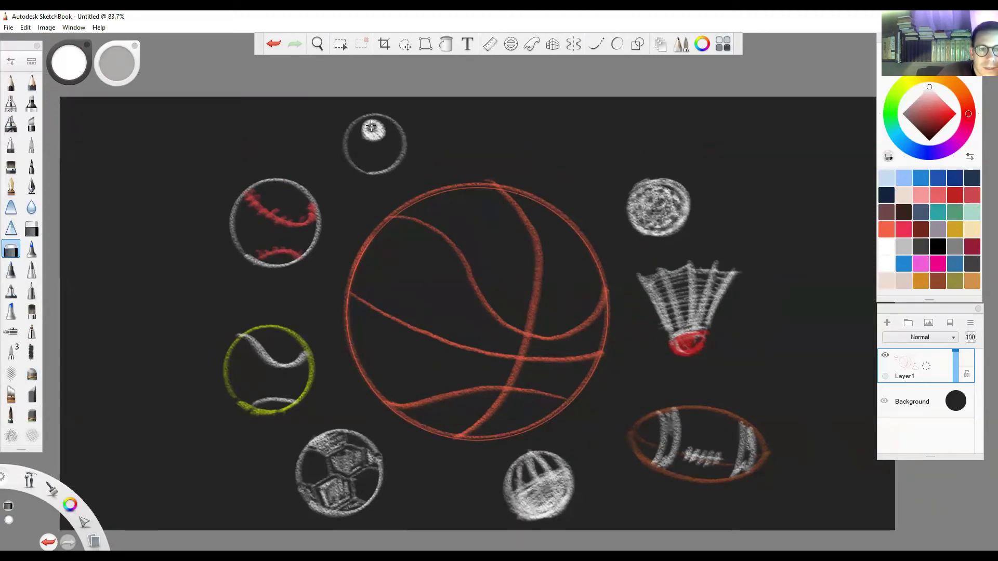
pyautogui.moveTo(371, 126); pyautogui.dragTo(377, 131)
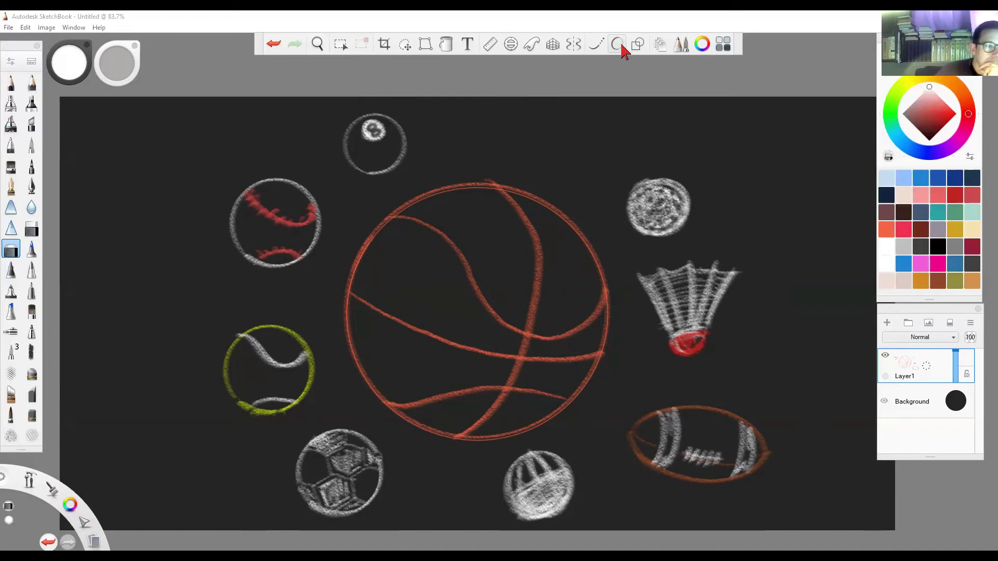
# Draw a small blue ball above the basketball with the textured brush and predictive stroke, filling it with slanted curved strokes.
pyautogui.click(618, 46)
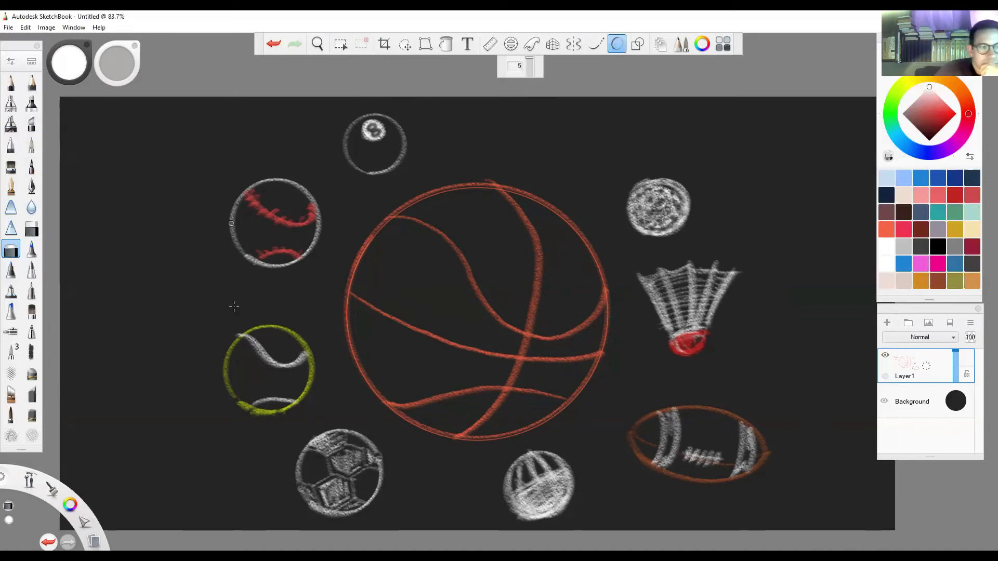
pyautogui.click(32, 375)
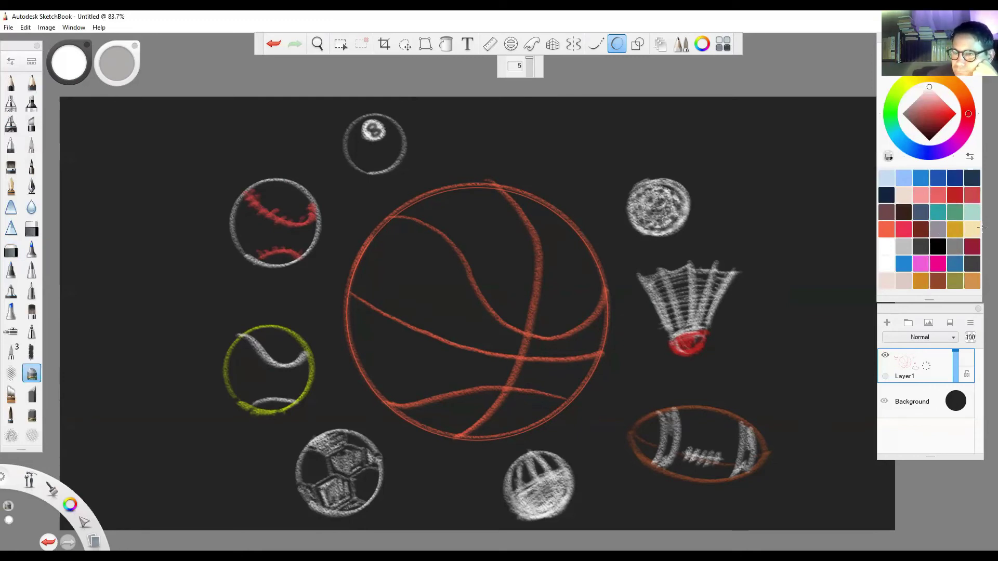
pyautogui.click(973, 250)
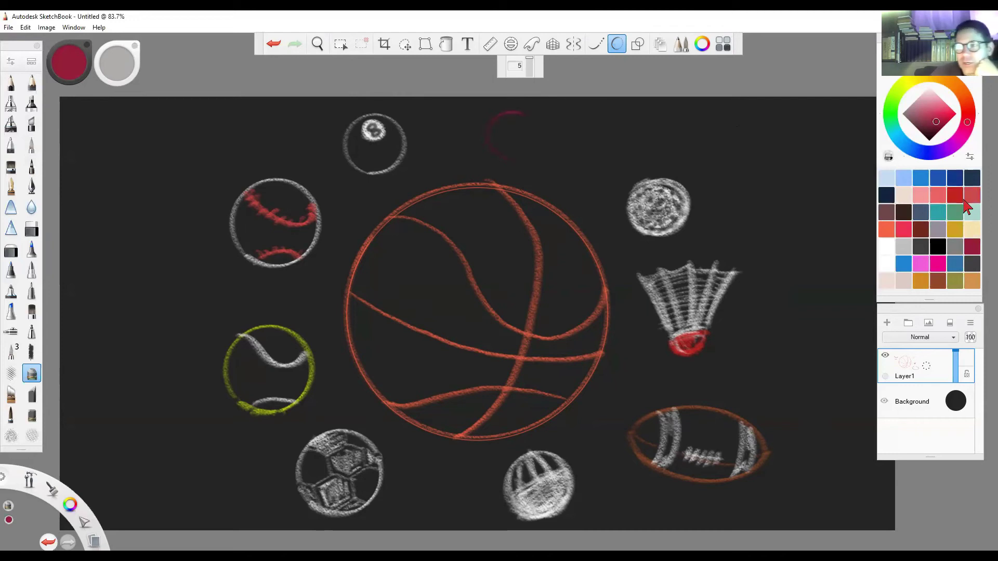
pyautogui.click(904, 265)
pyautogui.moveTo(512, 159)
pyautogui.mouseDown()
pyautogui.moveTo(491, 155)
pyautogui.moveTo(486, 130)
pyautogui.moveTo(513, 112)
pyautogui.mouseUp()
pyautogui.moveTo(512, 160)
pyautogui.mouseDown()
pyautogui.moveTo(509, 170)
pyautogui.moveTo(535, 133)
pyautogui.moveTo(509, 110)
pyautogui.moveTo(491, 120)
pyautogui.moveTo(491, 143)
pyautogui.moveTo(514, 155)
pyautogui.moveTo(504, 152)
pyautogui.mouseUp()
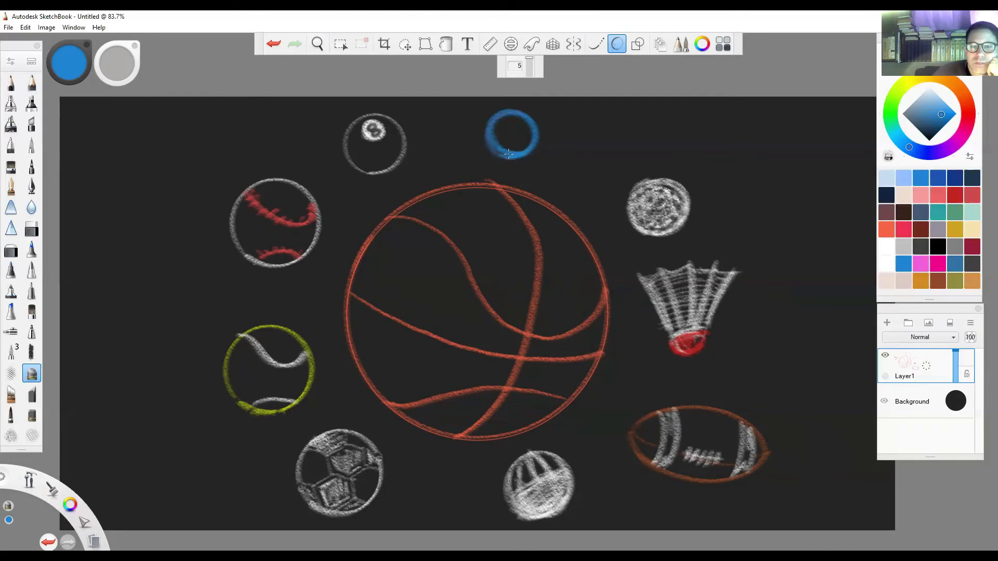
pyautogui.moveTo(514, 146)
pyautogui.mouseDown()
pyautogui.moveTo(527, 130)
pyautogui.moveTo(493, 151)
pyautogui.moveTo(515, 126)
pyautogui.moveTo(484, 149)
pyautogui.moveTo(516, 115)
pyautogui.mouseUp()
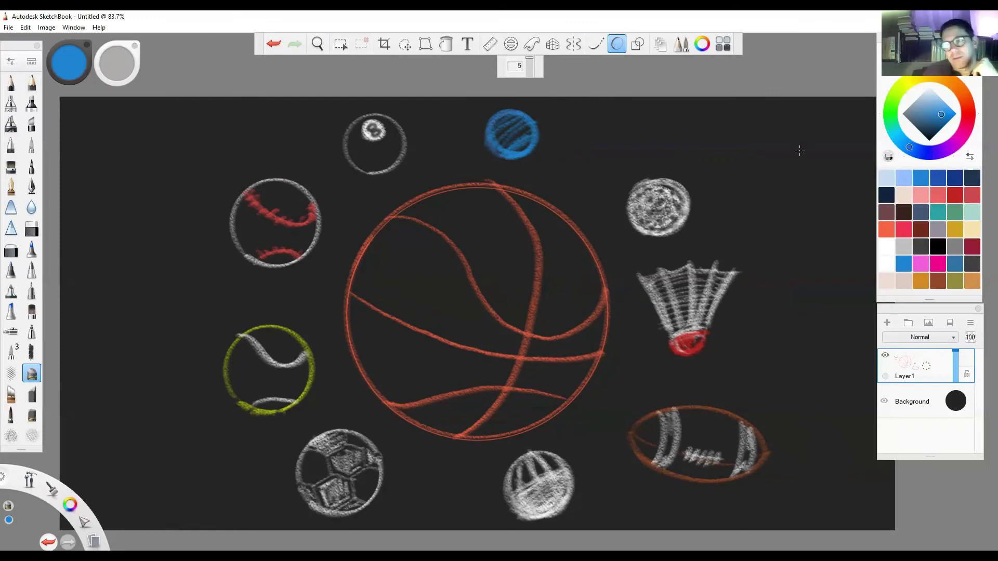
# Draw a light brown horizontal block with thickened ends above and beyond the golf ball using the textured brush.
pyautogui.click(971, 281)
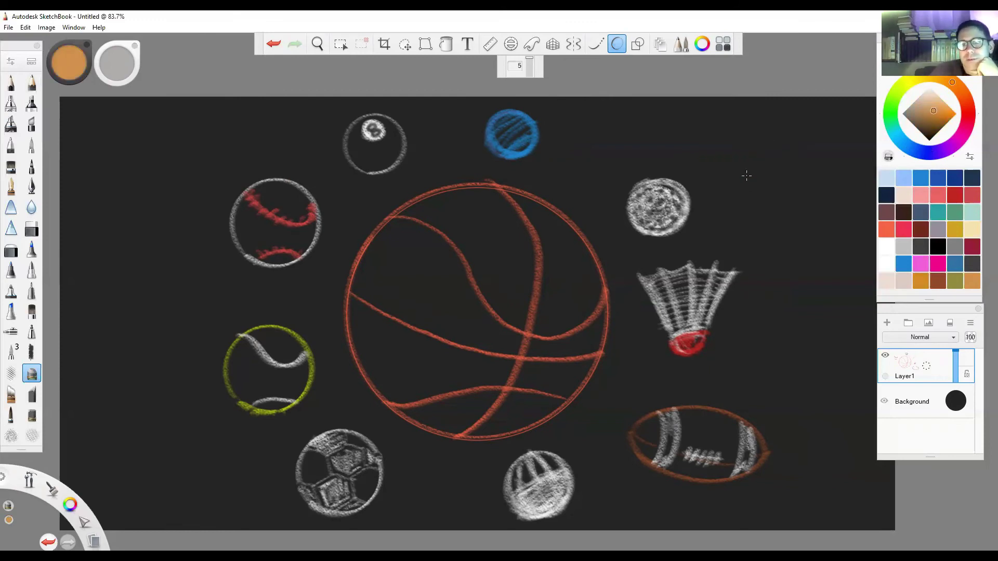
pyautogui.moveTo(744, 176)
pyautogui.mouseDown()
pyautogui.moveTo(743, 140)
pyautogui.moveTo(746, 175)
pyautogui.mouseUp()
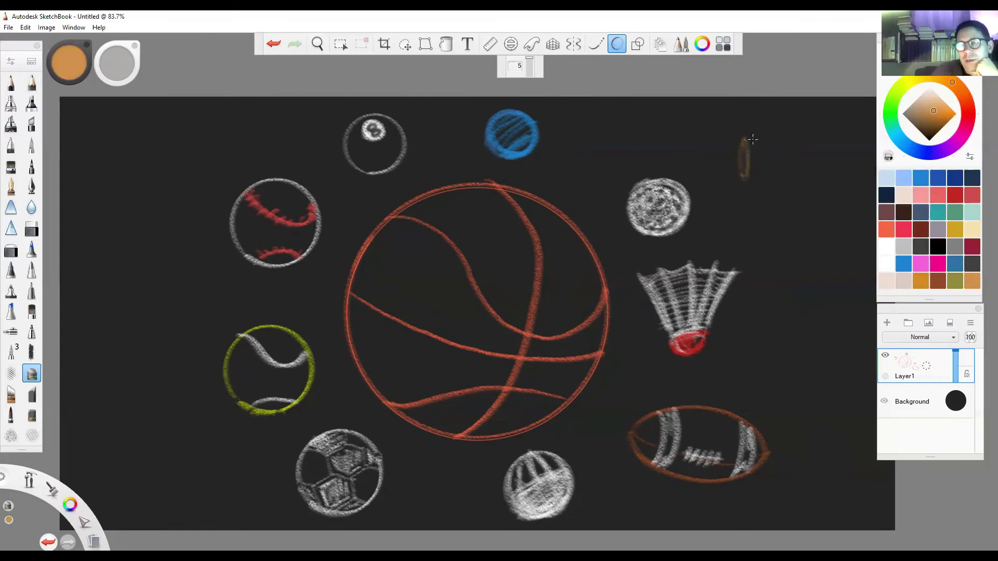
pyautogui.moveTo(748, 137); pyautogui.dragTo(741, 175)
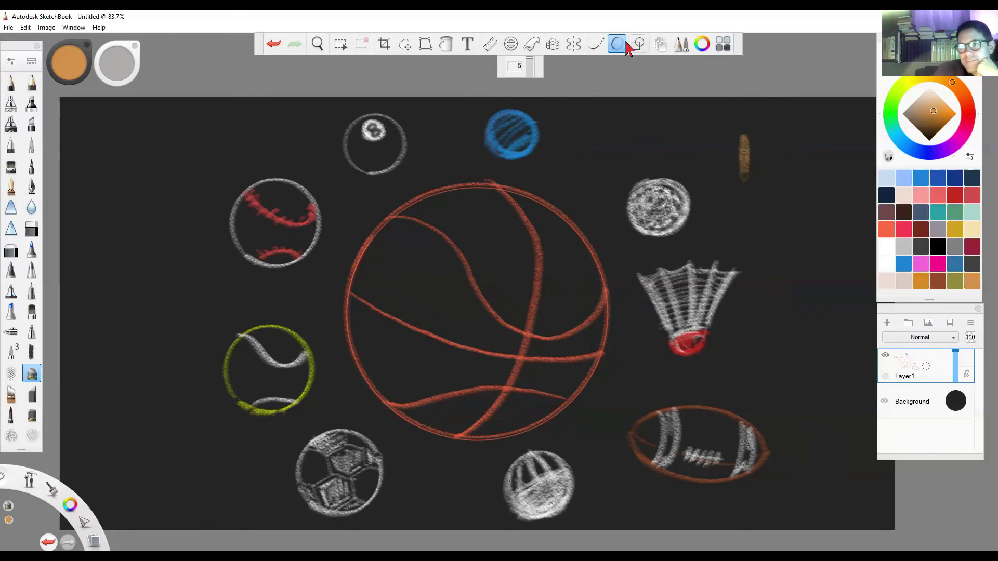
pyautogui.moveTo(746, 138)
pyautogui.mouseDown()
pyautogui.moveTo(857, 137)
pyautogui.moveTo(822, 157)
pyautogui.moveTo(828, 143)
pyautogui.moveTo(827, 178)
pyautogui.moveTo(751, 182)
pyautogui.moveTo(821, 187)
pyautogui.moveTo(753, 182)
pyautogui.mouseUp()
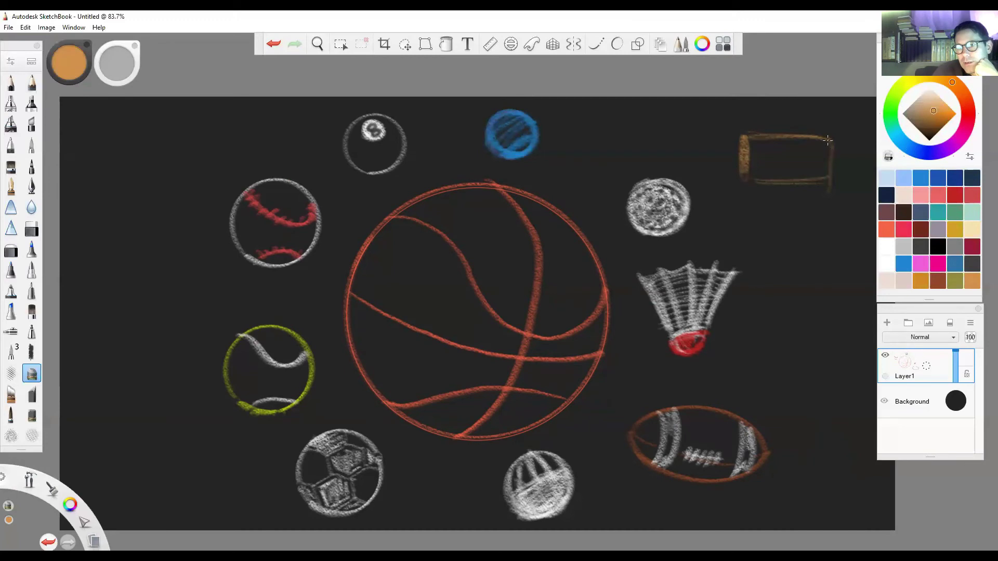
pyautogui.moveTo(828, 139); pyautogui.dragTo(820, 172)
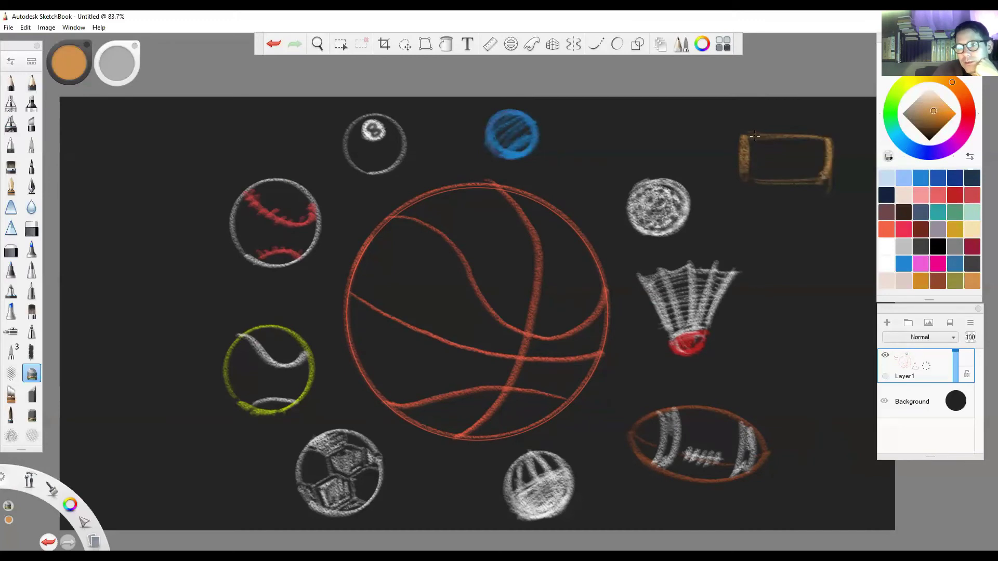
# Thicken the light brown mallet head's outline and draw a long tapering handle down from its underside.
pyautogui.moveTo(749, 135)
pyautogui.mouseDown()
pyautogui.moveTo(824, 145)
pyautogui.moveTo(750, 137)
pyautogui.mouseUp()
pyautogui.moveTo(818, 180)
pyautogui.mouseDown()
pyautogui.moveTo(732, 179)
pyautogui.moveTo(820, 175)
pyautogui.moveTo(780, 187)
pyautogui.moveTo(752, 171)
pyautogui.moveTo(804, 157)
pyautogui.moveTo(775, 226)
pyautogui.moveTo(759, 370)
pyautogui.mouseUp()
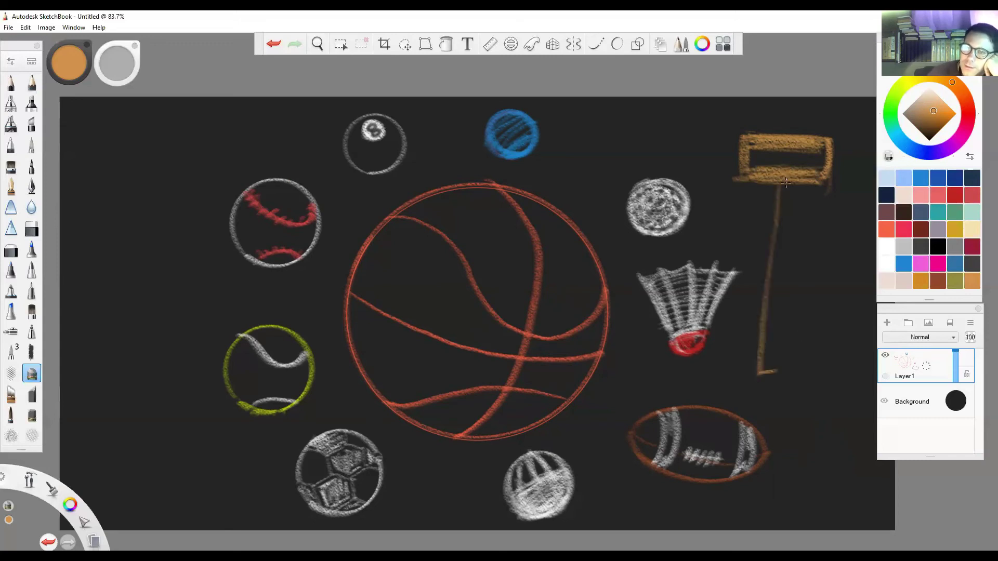
pyautogui.moveTo(785, 184)
pyautogui.mouseDown()
pyautogui.moveTo(778, 337)
pyautogui.moveTo(773, 370)
pyautogui.moveTo(759, 372)
pyautogui.mouseUp()
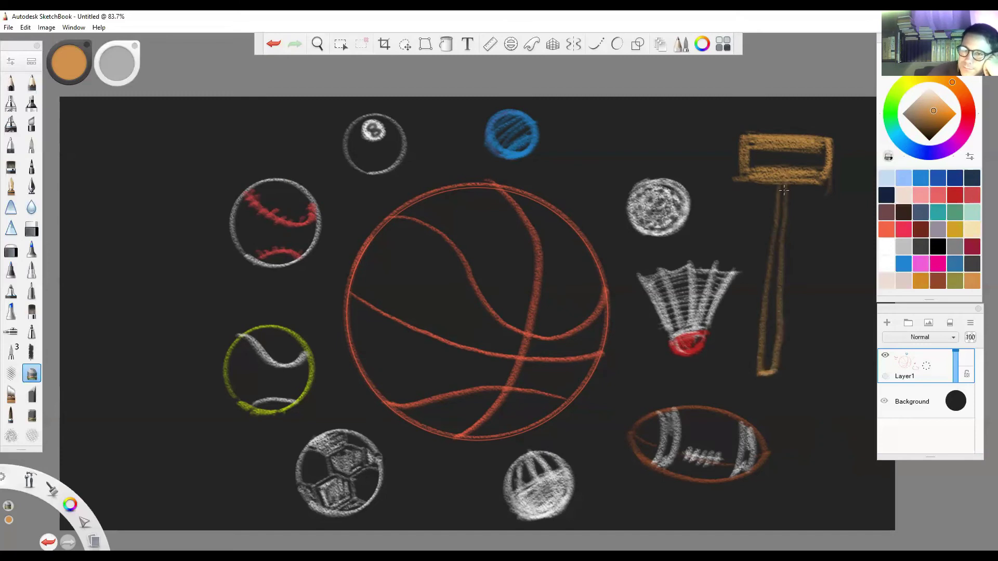
pyautogui.moveTo(782, 189); pyautogui.dragTo(772, 261)
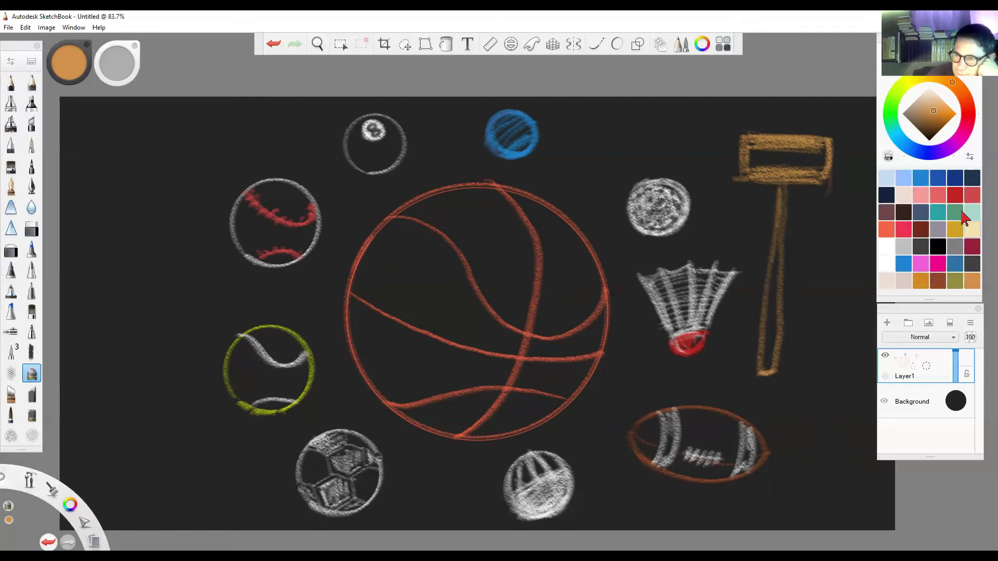
# Add two vertical bands to the mallet head in teal recoloured with blue, and short blue stripes across the handle.
pyautogui.click(938, 213)
pyautogui.moveTo(754, 138)
pyautogui.mouseDown()
pyautogui.moveTo(755, 171)
pyautogui.moveTo(756, 151)
pyautogui.moveTo(818, 171)
pyautogui.moveTo(817, 153)
pyautogui.mouseUp()
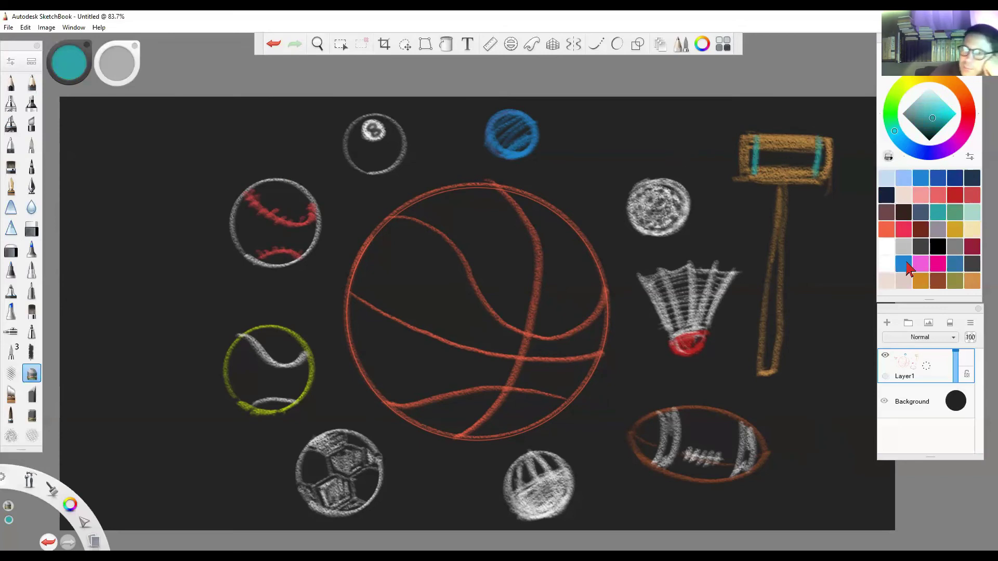
pyautogui.click(904, 265)
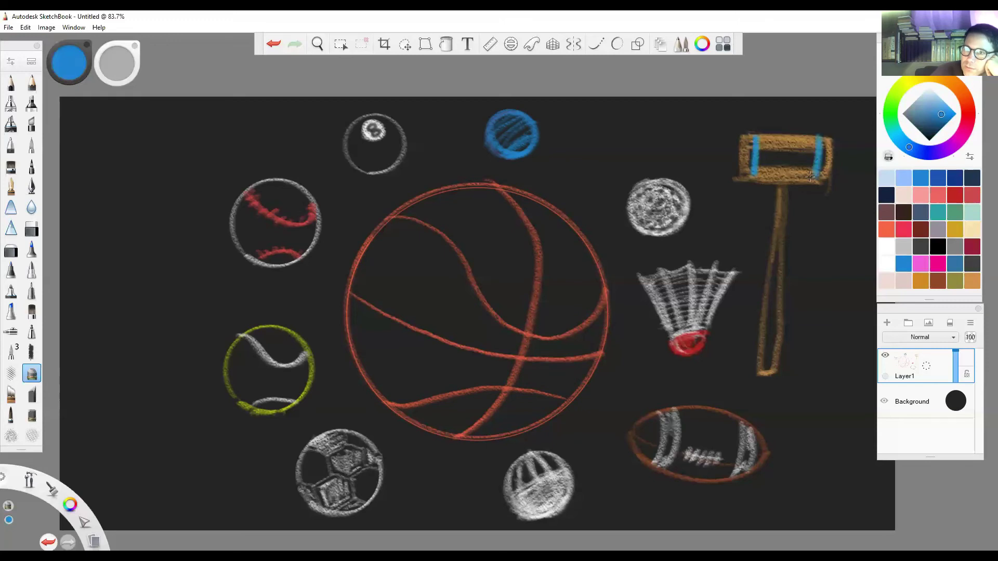
pyautogui.moveTo(764, 323); pyautogui.dragTo(768, 304)
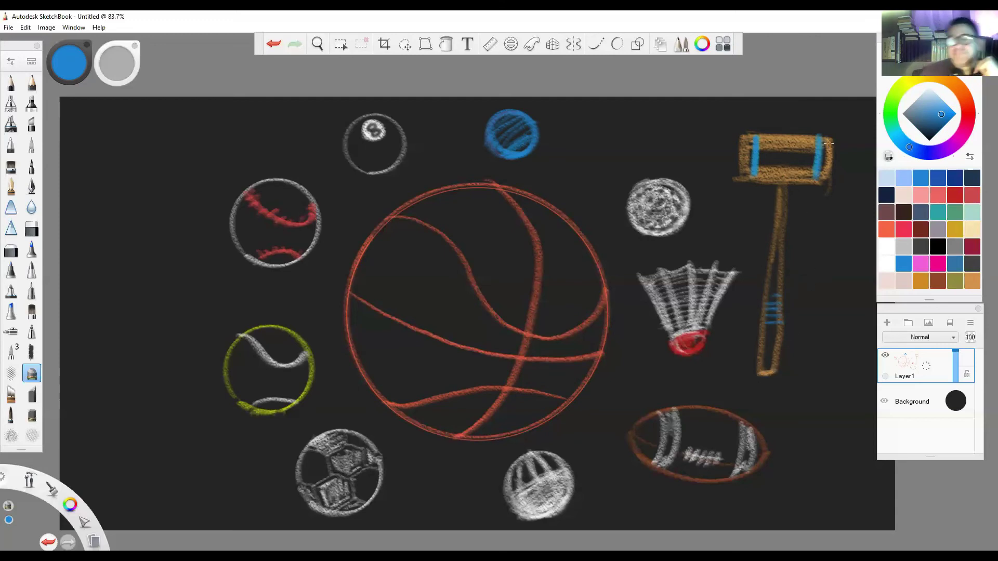
# Undo all the strokes of the mallet, including its bands, handle and head.
pyautogui.click(273, 48)
pyautogui.click(274, 46)
pyautogui.click(274, 46)
pyautogui.click(275, 47)
pyautogui.click(275, 46)
pyautogui.click(275, 45)
pyautogui.click(275, 45)
pyautogui.click(275, 45)
pyautogui.click(276, 44)
pyautogui.click(276, 45)
pyautogui.click(277, 44)
pyautogui.click(278, 46)
pyautogui.click(281, 46)
pyautogui.click(282, 46)
pyautogui.click(281, 46)
pyautogui.click(279, 43)
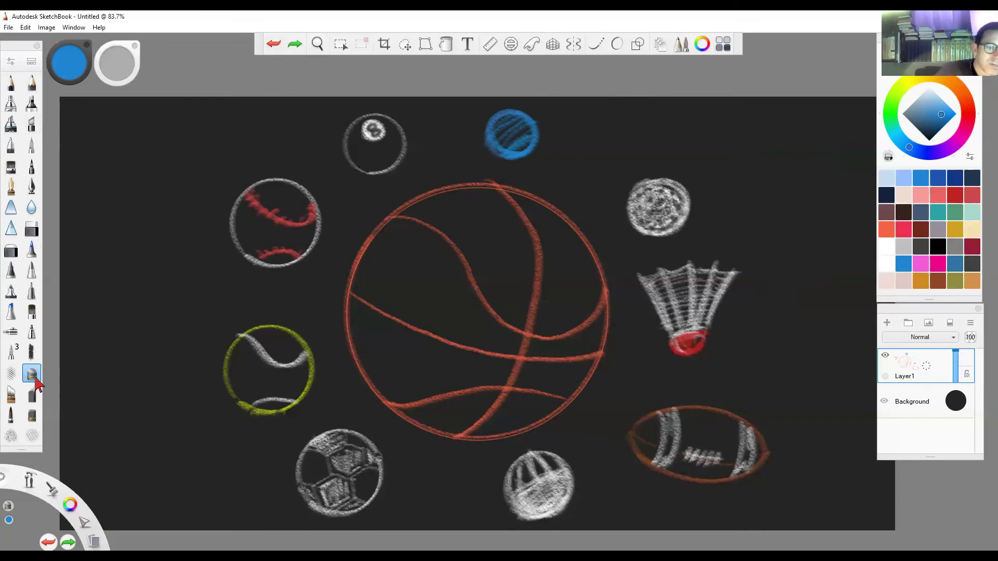
# Try drawing a baseball bat in light brown beside the baseball, undoing the stray blue stroke and the bat's strokes.
pyautogui.moveTo(157, 227); pyautogui.dragTo(188, 134)
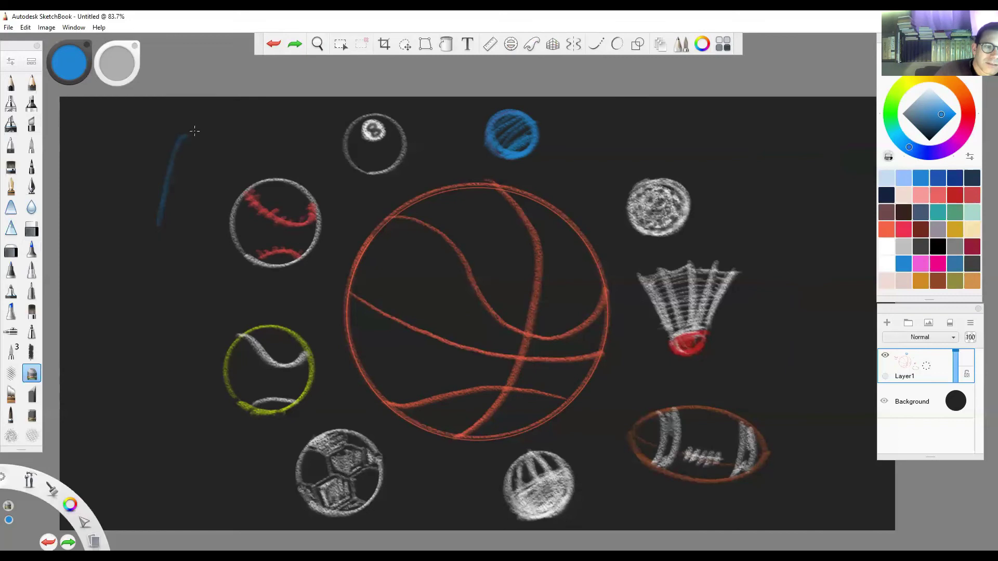
pyautogui.click(272, 46)
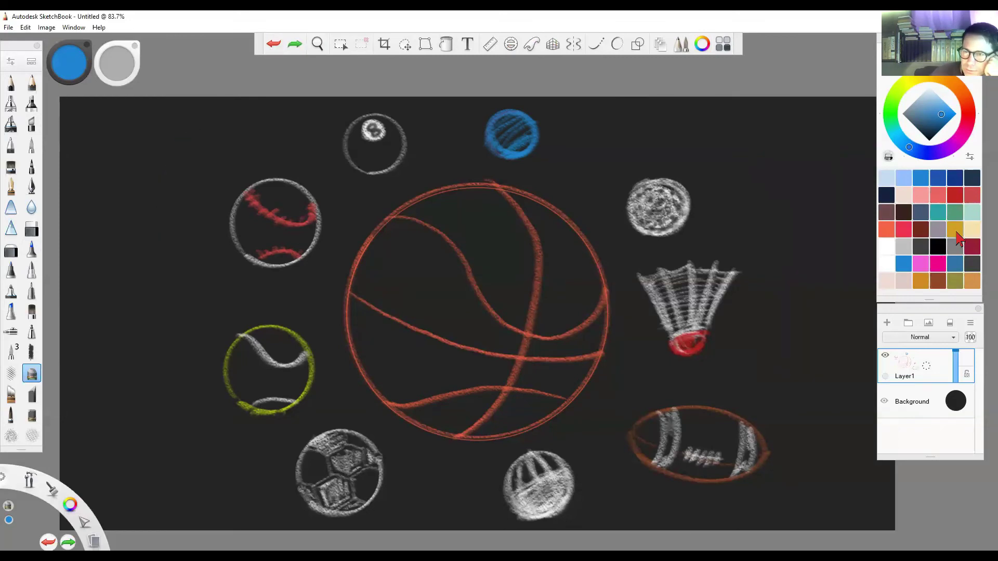
pyautogui.click(956, 232)
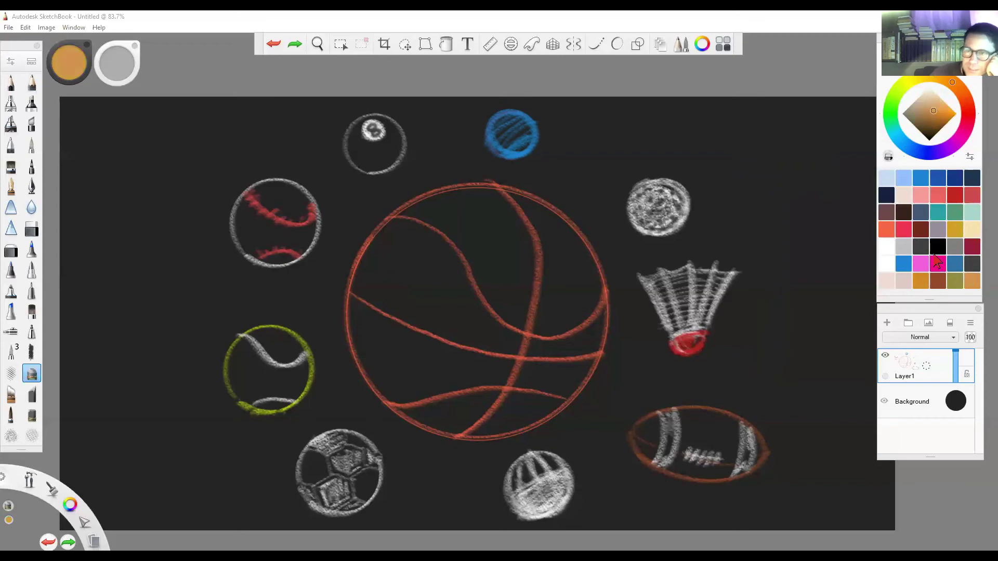
pyautogui.click(164, 170)
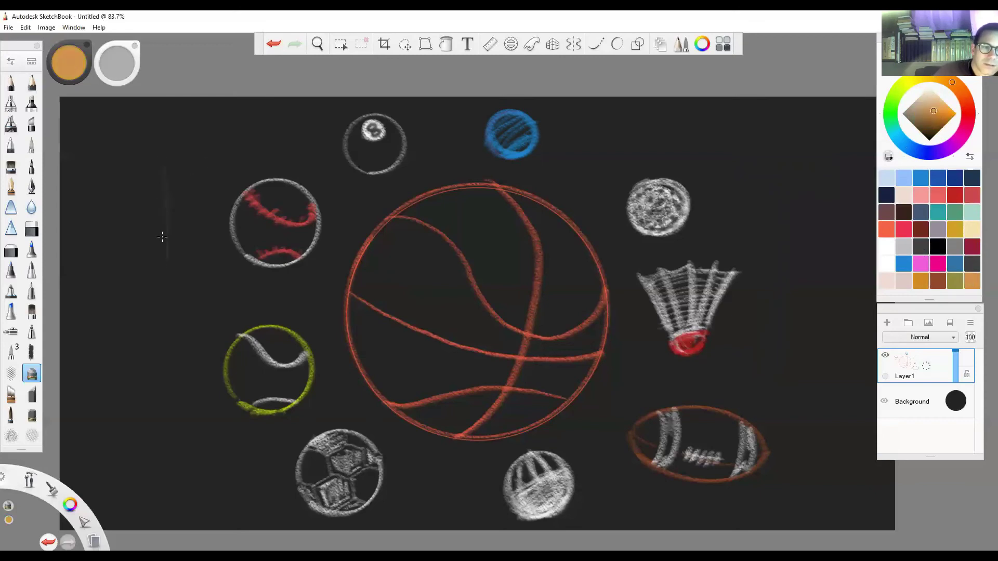
pyautogui.moveTo(178, 156); pyautogui.dragTo(174, 265)
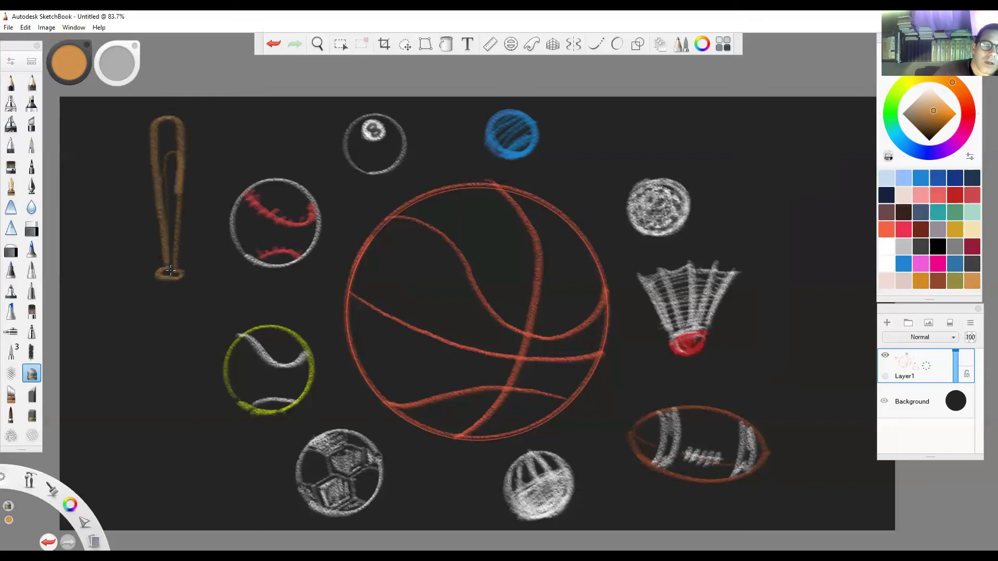
pyautogui.moveTo(170, 270); pyautogui.dragTo(174, 248)
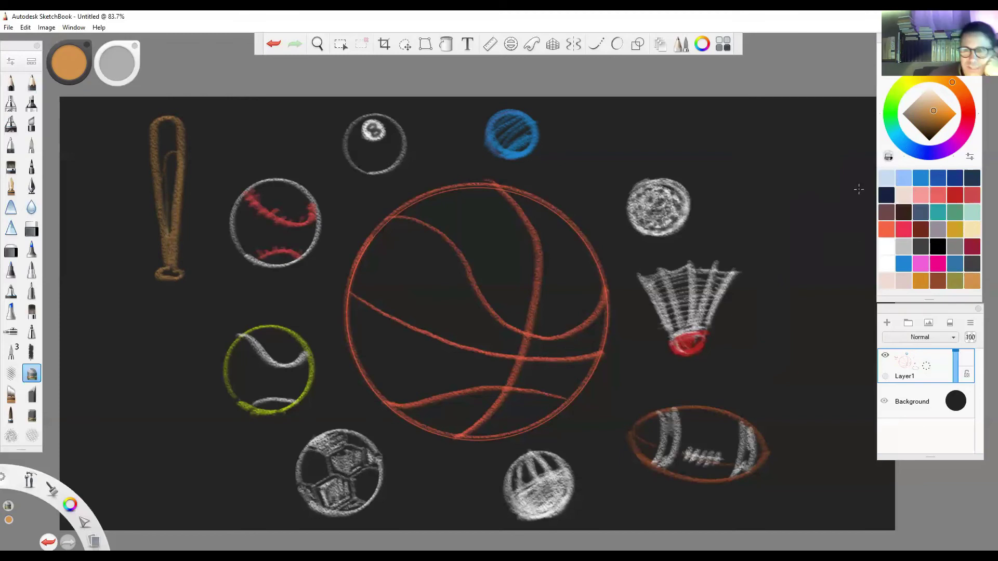
pyautogui.click(274, 46)
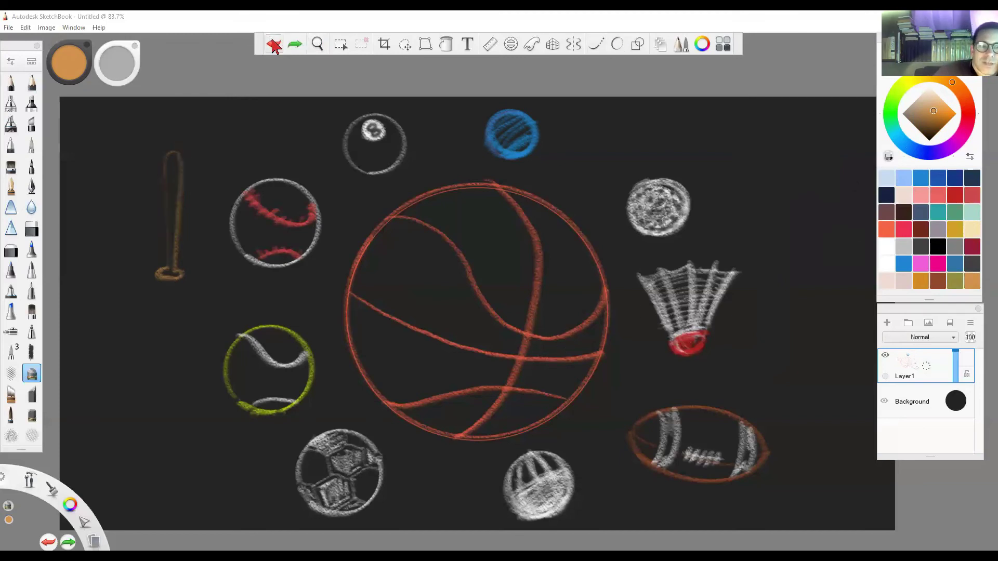
pyautogui.click(274, 46)
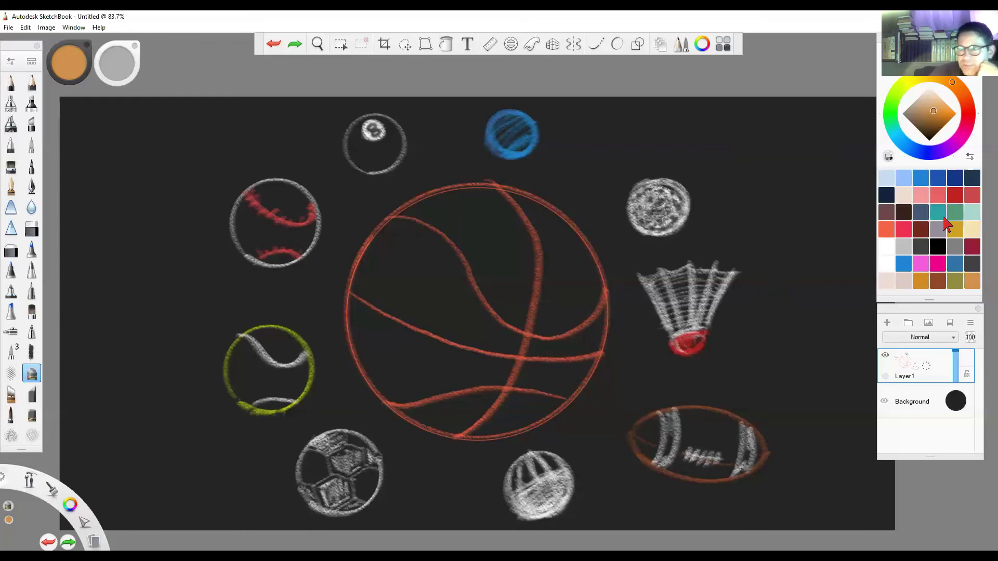
# Draw a teal tennis racket outline with an oval head and narrow handle beside the tennis ball.
pyautogui.click(941, 216)
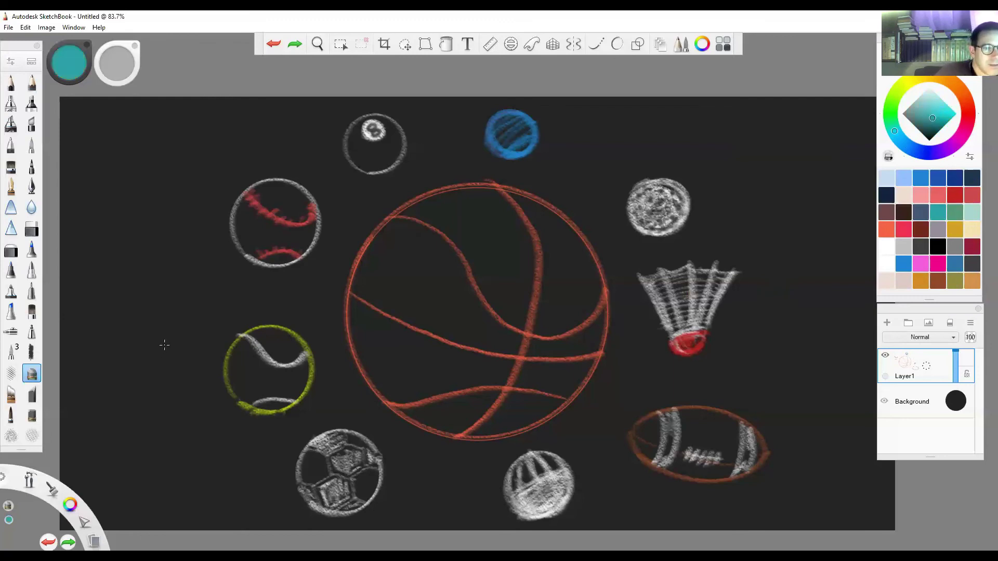
pyautogui.moveTo(152, 254)
pyautogui.mouseDown()
pyautogui.moveTo(178, 248)
pyautogui.moveTo(196, 264)
pyautogui.moveTo(200, 309)
pyautogui.mouseUp()
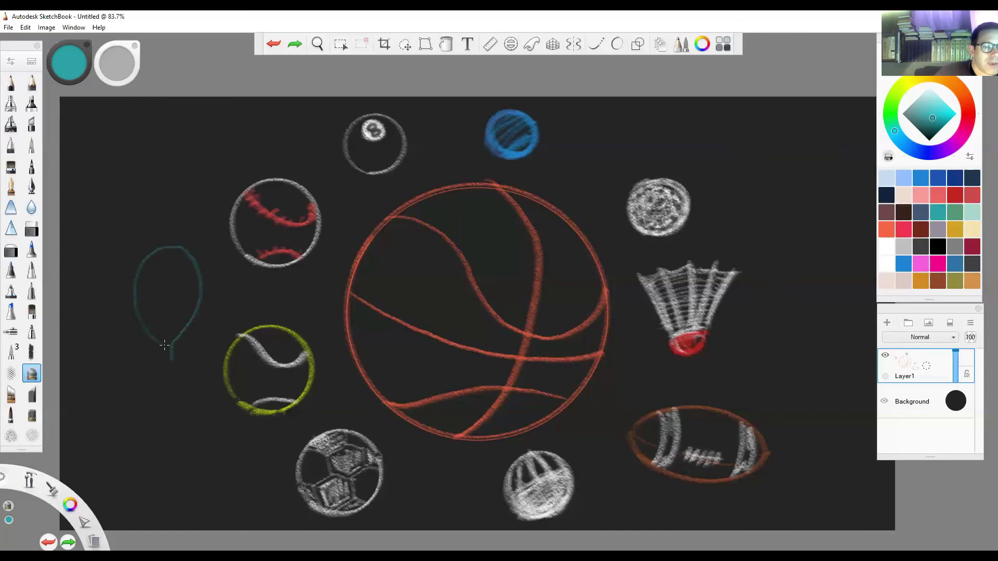
pyautogui.moveTo(165, 345); pyautogui.dragTo(163, 385)
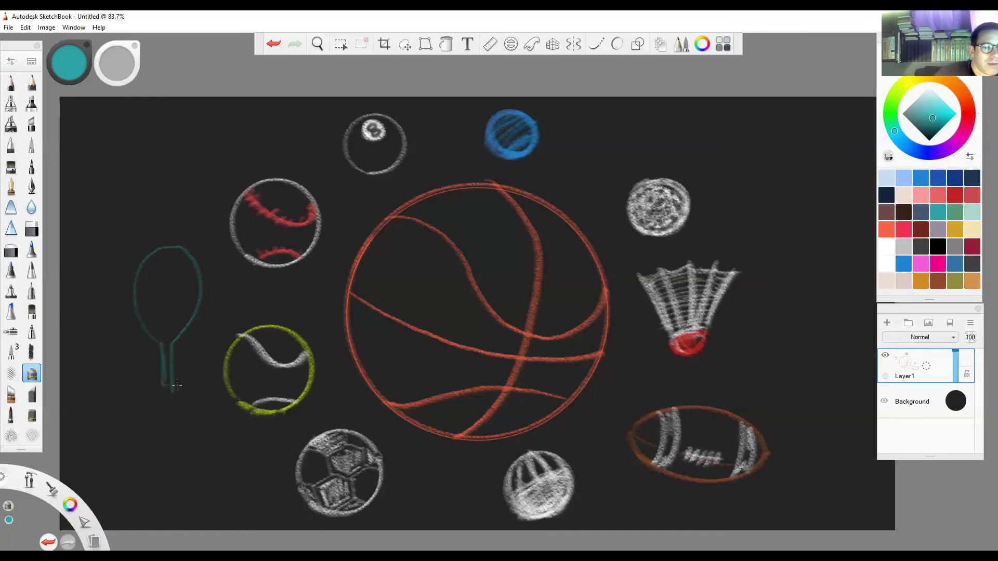
pyautogui.moveTo(163, 422); pyautogui.dragTo(171, 389)
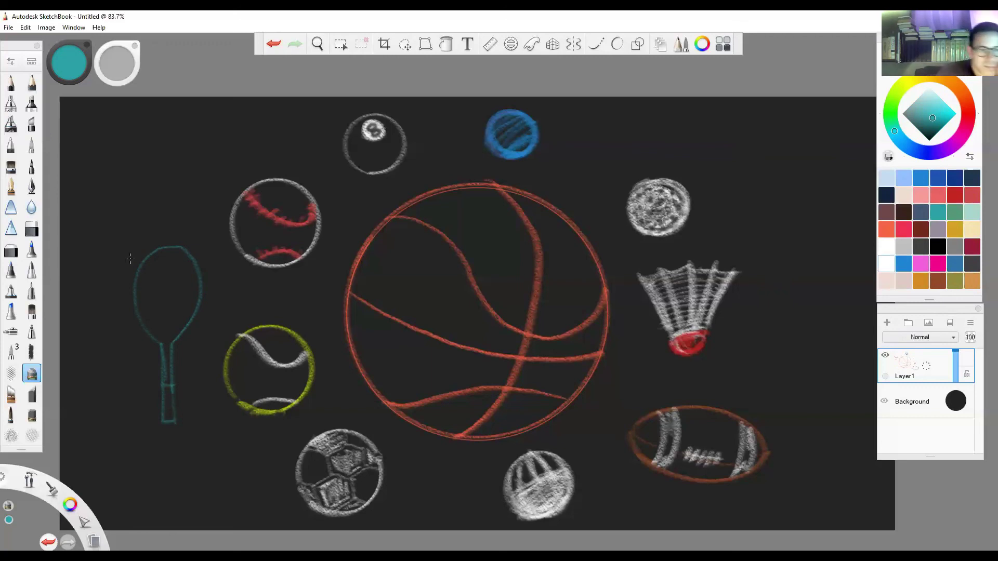
# Fill the teal racket's head with crisscrossing white string lines.
pyautogui.click(886, 264)
pyautogui.moveTo(146, 271)
pyautogui.mouseDown()
pyautogui.moveTo(183, 251)
pyautogui.moveTo(179, 263)
pyautogui.mouseUp()
pyautogui.moveTo(147, 307); pyautogui.dragTo(175, 289)
pyautogui.moveTo(156, 327); pyautogui.dragTo(185, 313)
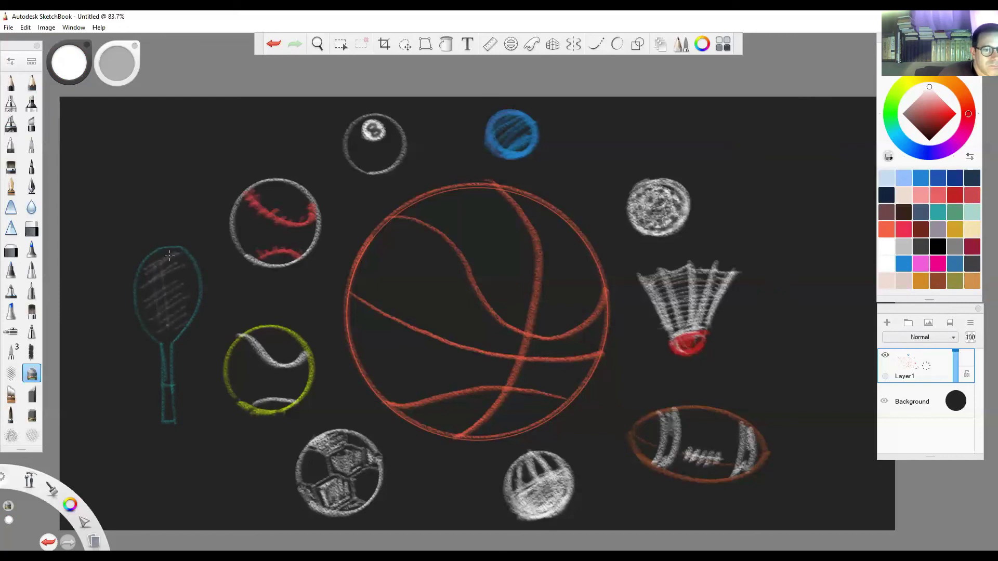
pyautogui.moveTo(181, 263); pyautogui.dragTo(185, 289)
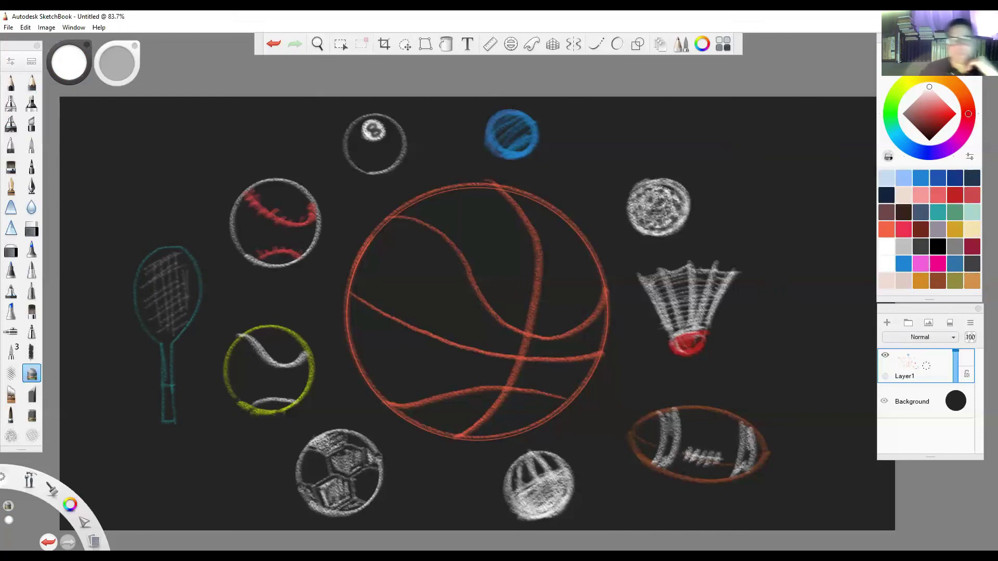
# Undo the tennis racket's strings, handle and outline.
pyautogui.click(274, 44)
pyautogui.click(274, 43)
pyautogui.click(274, 43)
pyautogui.click(274, 43)
pyautogui.click(274, 43)
pyautogui.click(274, 43)
pyautogui.click(274, 43)
pyautogui.click(274, 44)
pyautogui.click(274, 43)
pyautogui.click(274, 43)
pyautogui.click(274, 43)
pyautogui.click(273, 44)
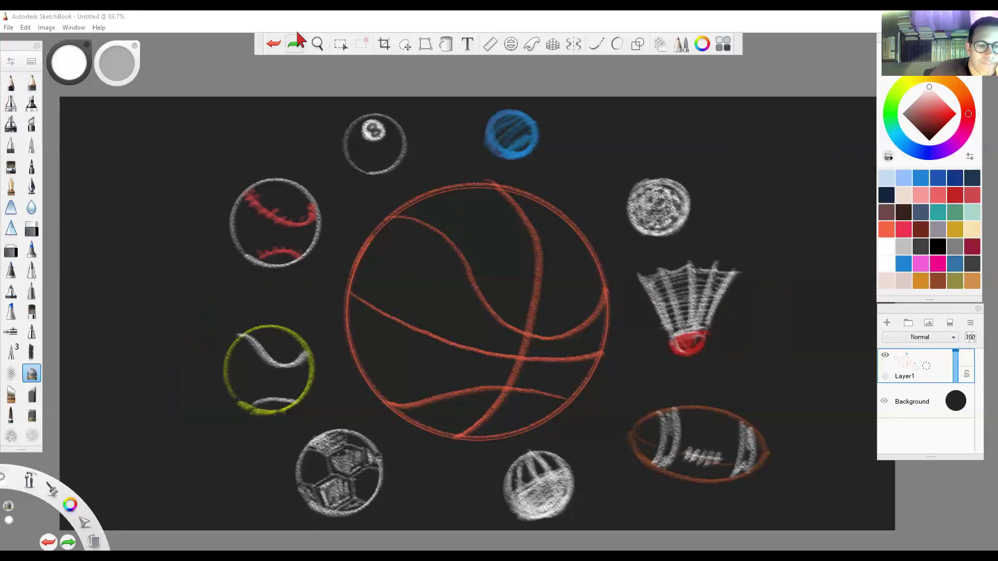
pyautogui.click(315, 16)
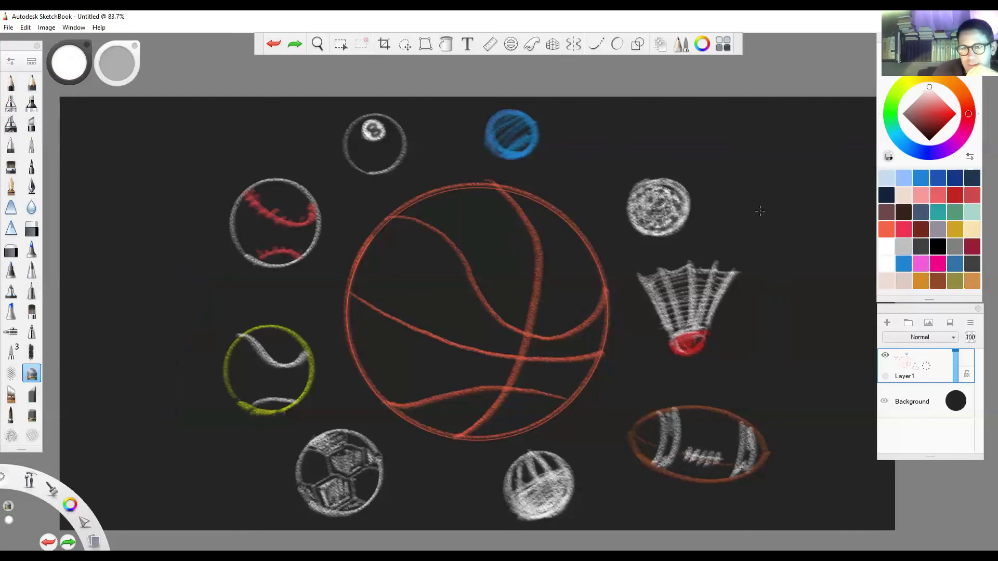
# Draw a light gray golf club head with a slanted shaft beside the golf ball and hatch the head with lines.
pyautogui.click(907, 249)
pyautogui.moveTo(756, 210)
pyautogui.mouseDown()
pyautogui.moveTo(721, 181)
pyautogui.moveTo(718, 166)
pyautogui.moveTo(735, 152)
pyautogui.moveTo(756, 156)
pyautogui.moveTo(790, 192)
pyautogui.mouseUp()
pyautogui.moveTo(753, 201)
pyautogui.mouseDown()
pyautogui.moveTo(785, 223)
pyautogui.moveTo(846, 131)
pyautogui.mouseUp()
pyautogui.moveTo(790, 195); pyautogui.dragTo(852, 127)
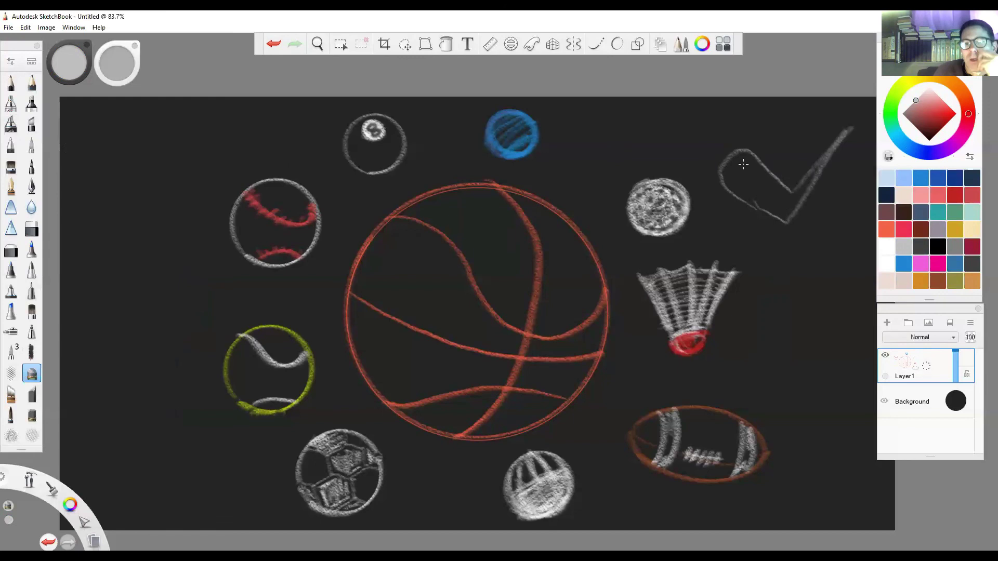
pyautogui.moveTo(743, 164)
pyautogui.mouseDown()
pyautogui.moveTo(779, 197)
pyautogui.moveTo(779, 210)
pyautogui.moveTo(857, 124)
pyautogui.mouseUp()
pyautogui.moveTo(797, 204); pyautogui.dragTo(860, 125)
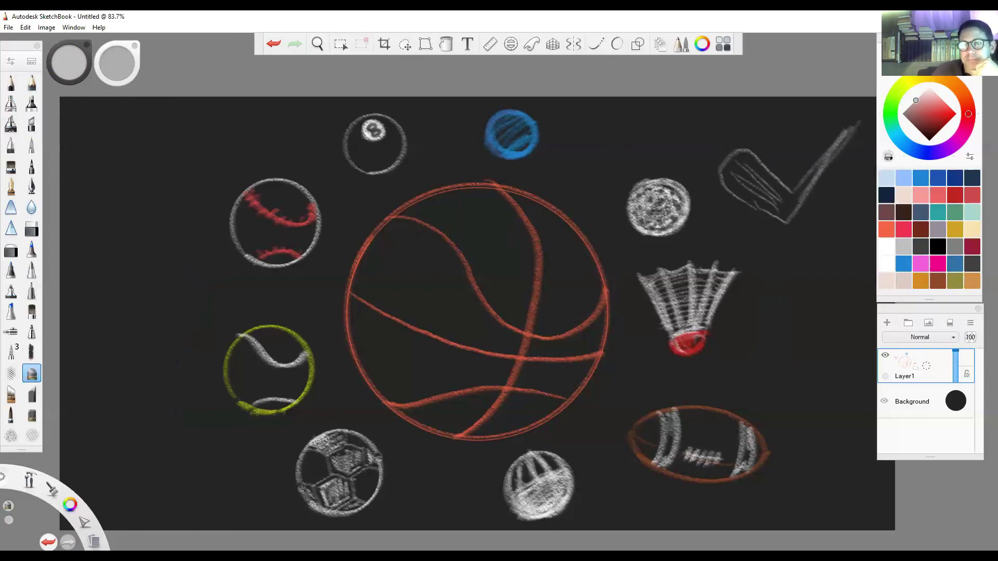
# Undo all the strokes of the gray golf club.
pyautogui.click(273, 45)
pyautogui.click(274, 45)
pyautogui.click(273, 45)
pyautogui.click(274, 45)
pyautogui.click(273, 44)
pyautogui.click(273, 44)
pyautogui.click(274, 45)
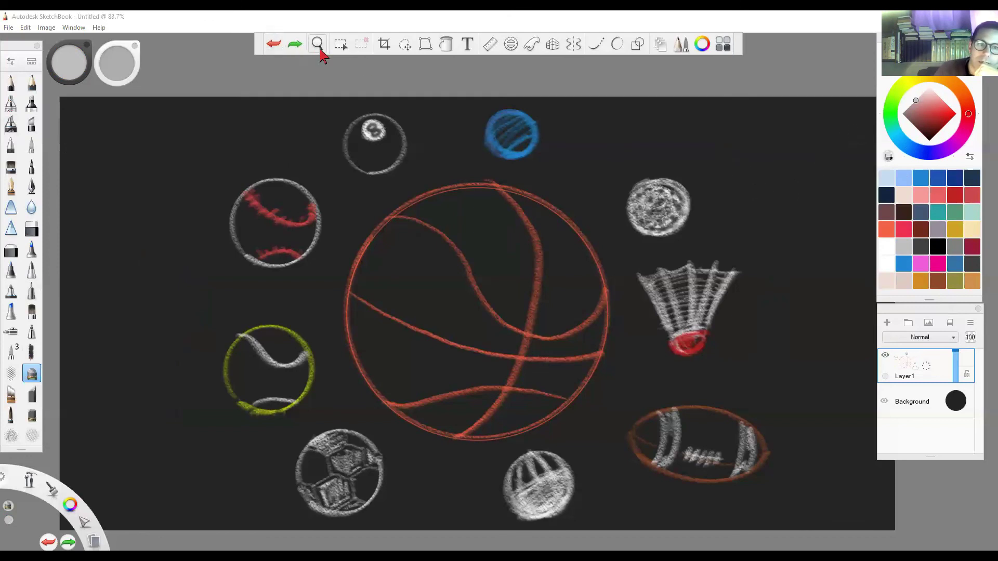
pyautogui.click(317, 44)
pyautogui.click(316, 211)
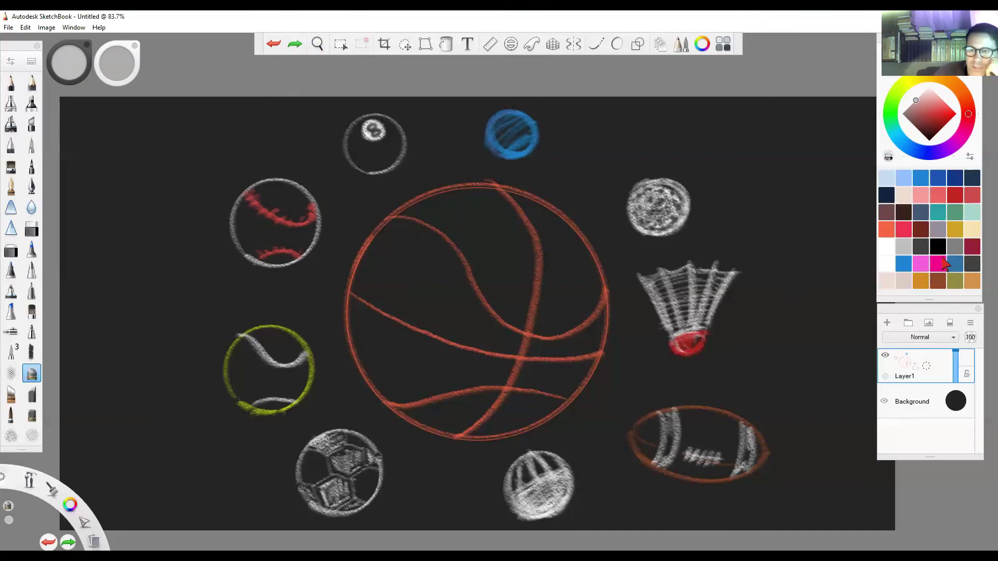
# Draw a white kicking foot with two leg lines beside the soccer ball, adding short lines along the sole.
pyautogui.click(886, 251)
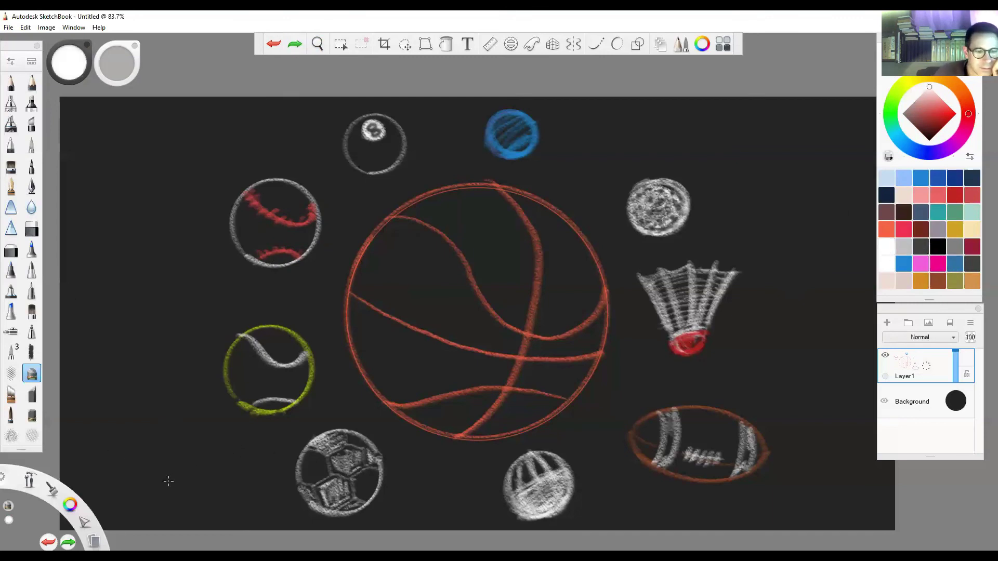
pyautogui.moveTo(168, 479)
pyautogui.mouseDown()
pyautogui.moveTo(211, 424)
pyautogui.moveTo(198, 466)
pyautogui.moveTo(159, 507)
pyautogui.moveTo(152, 491)
pyautogui.moveTo(162, 484)
pyautogui.mouseUp()
pyautogui.moveTo(209, 416)
pyautogui.mouseDown()
pyautogui.moveTo(185, 424)
pyautogui.moveTo(141, 486)
pyautogui.moveTo(165, 497)
pyautogui.mouseUp()
pyautogui.moveTo(199, 420)
pyautogui.mouseDown()
pyautogui.moveTo(194, 461)
pyautogui.moveTo(198, 446)
pyautogui.moveTo(222, 435)
pyautogui.moveTo(211, 432)
pyautogui.moveTo(194, 462)
pyautogui.moveTo(203, 463)
pyautogui.moveTo(192, 468)
pyautogui.moveTo(190, 455)
pyautogui.moveTo(181, 478)
pyautogui.mouseUp()
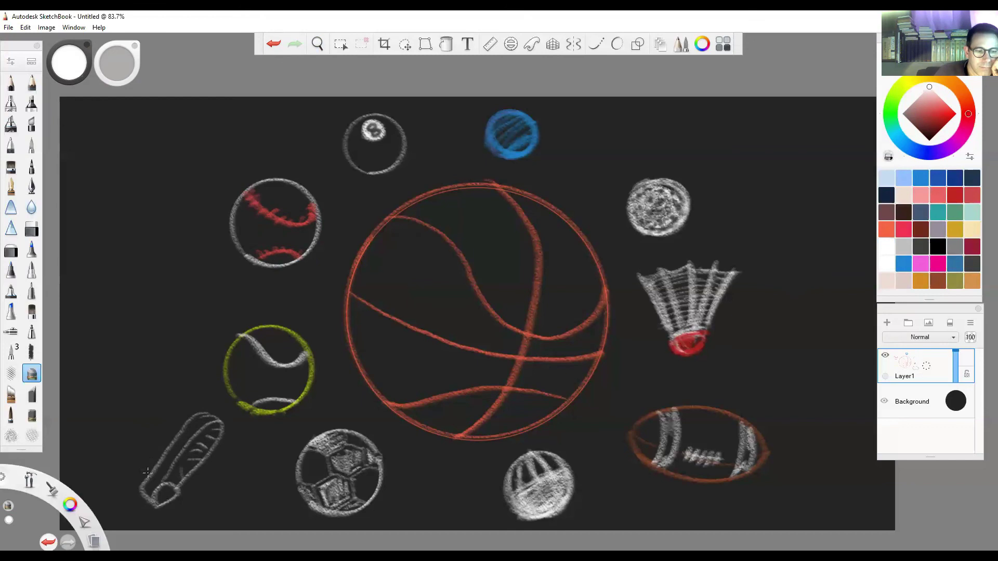
pyautogui.moveTo(147, 471)
pyautogui.mouseDown()
pyautogui.moveTo(91, 431)
pyautogui.moveTo(83, 408)
pyautogui.moveTo(127, 416)
pyautogui.moveTo(156, 462)
pyautogui.mouseUp()
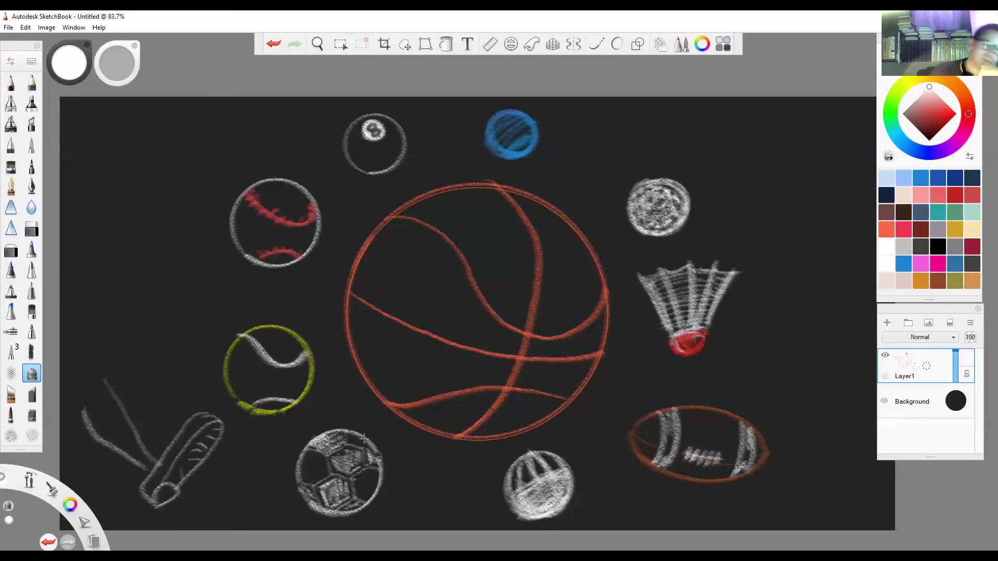
# Undo all the strokes of the white foot and leg.
pyautogui.click(273, 47)
pyautogui.click(273, 47)
pyautogui.click(272, 46)
pyautogui.click(271, 47)
pyautogui.click(272, 46)
pyautogui.click(271, 46)
pyautogui.click(271, 46)
pyautogui.click(272, 46)
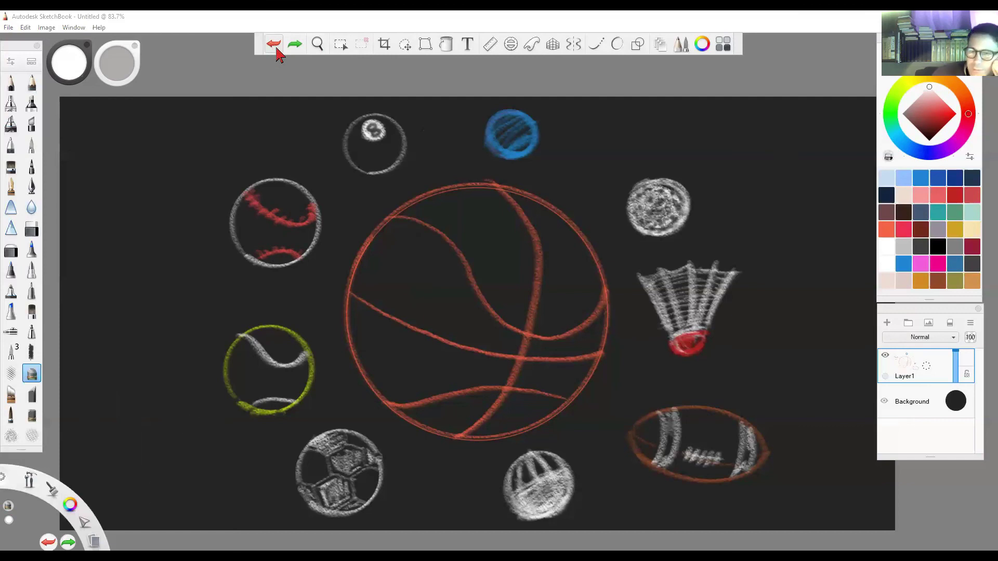
# Draw a white badminton racket with a slim handle beside the shuttlecock and fill its head with crossing string lines.
pyautogui.moveTo(797, 332)
pyautogui.mouseDown()
pyautogui.moveTo(835, 268)
pyautogui.moveTo(799, 322)
pyautogui.moveTo(789, 393)
pyautogui.moveTo(783, 382)
pyautogui.moveTo(788, 407)
pyautogui.mouseUp()
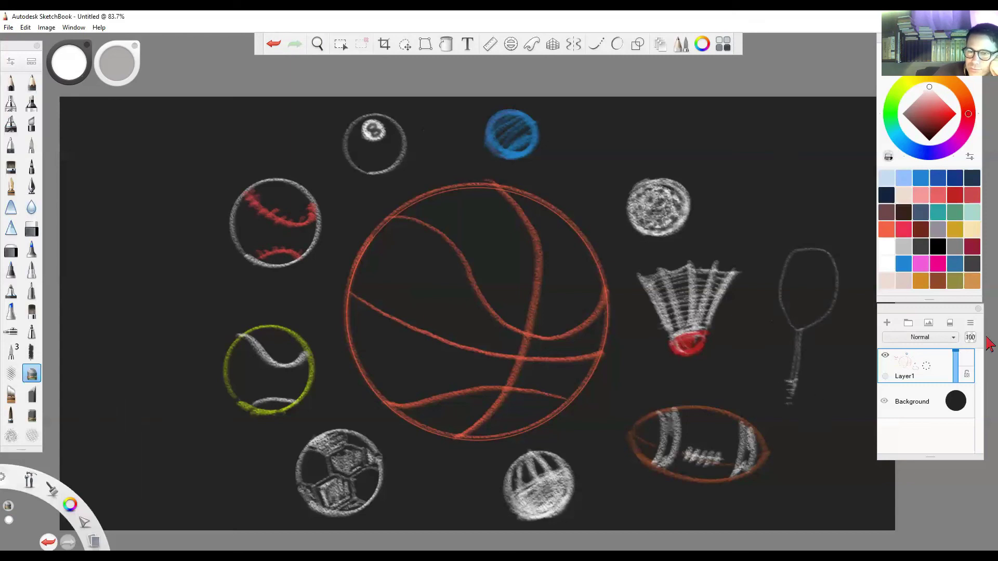
pyautogui.moveTo(794, 266)
pyautogui.mouseDown()
pyautogui.moveTo(835, 269)
pyautogui.moveTo(790, 279)
pyautogui.moveTo(807, 278)
pyautogui.moveTo(791, 289)
pyautogui.moveTo(824, 300)
pyautogui.mouseUp()
pyautogui.moveTo(797, 306); pyautogui.dragTo(821, 318)
pyautogui.moveTo(830, 262)
pyautogui.mouseDown()
pyautogui.moveTo(824, 306)
pyautogui.moveTo(814, 312)
pyautogui.mouseUp()
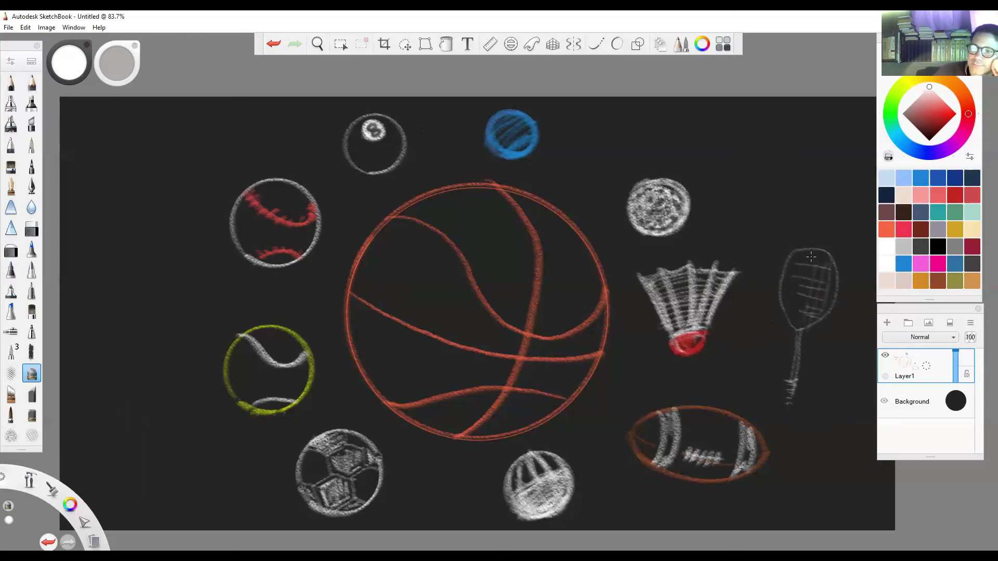
pyautogui.moveTo(802, 260); pyautogui.dragTo(793, 308)
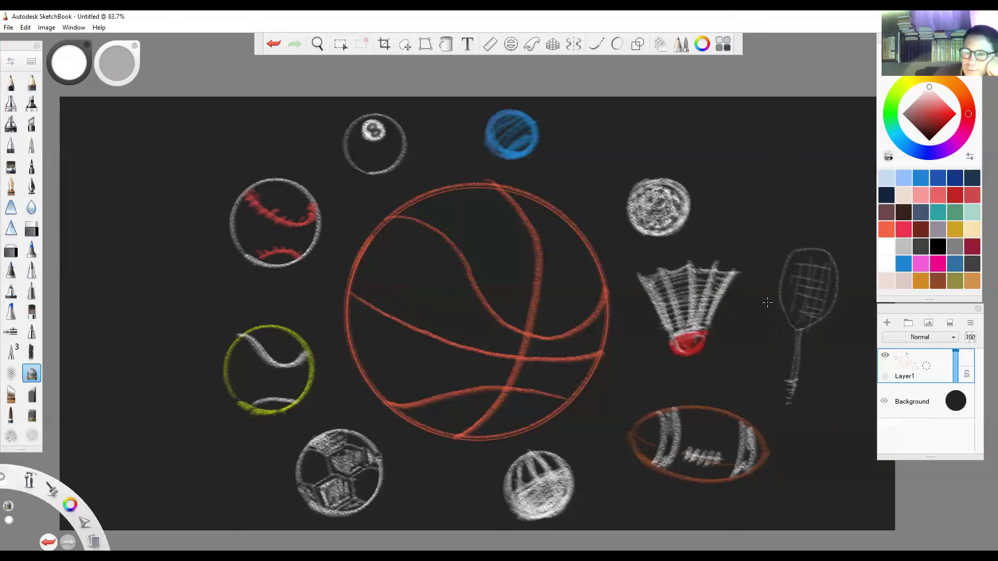
# Undo all the strokes of the white badminton racket beside the shuttlecock.
pyautogui.click(274, 45)
pyautogui.click(274, 45)
pyautogui.click(274, 45)
pyautogui.click(274, 44)
pyautogui.click(275, 45)
pyautogui.click(275, 45)
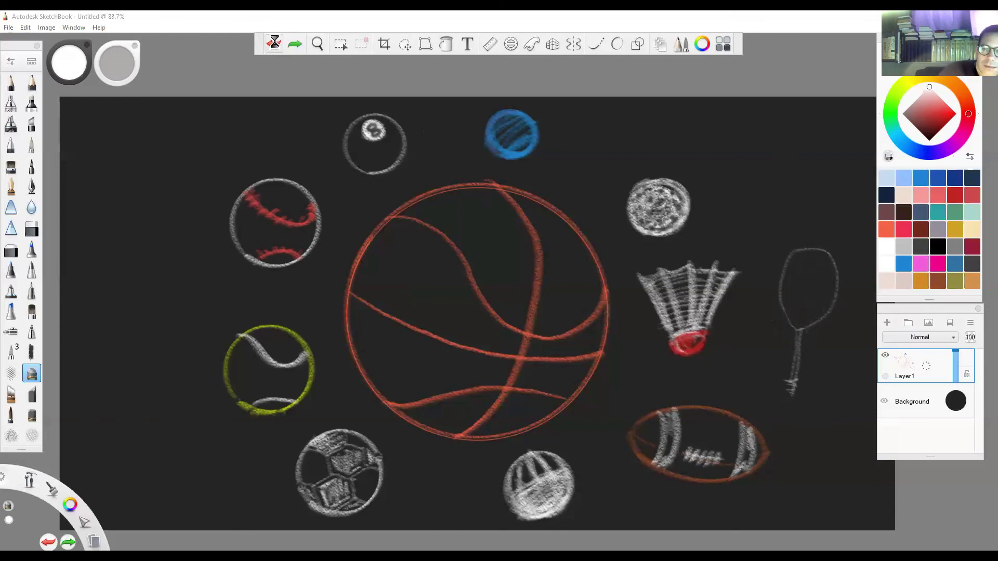
pyautogui.click(275, 46)
pyautogui.click(275, 46)
pyautogui.click(275, 46)
pyautogui.click(275, 46)
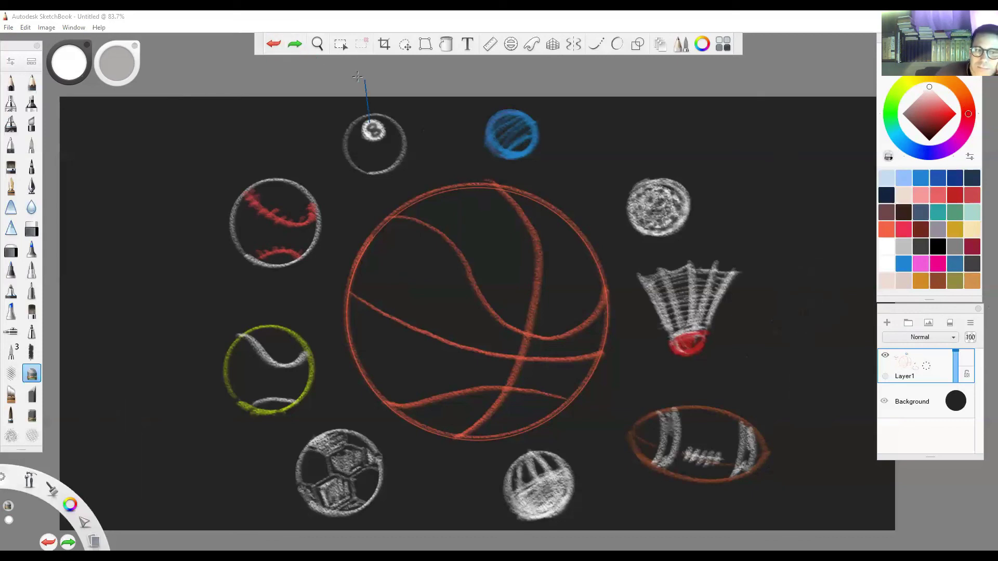
# Draw a slim tan pool cue pointing at the eight ball and give its end a teal tip.
pyautogui.press('Tab')
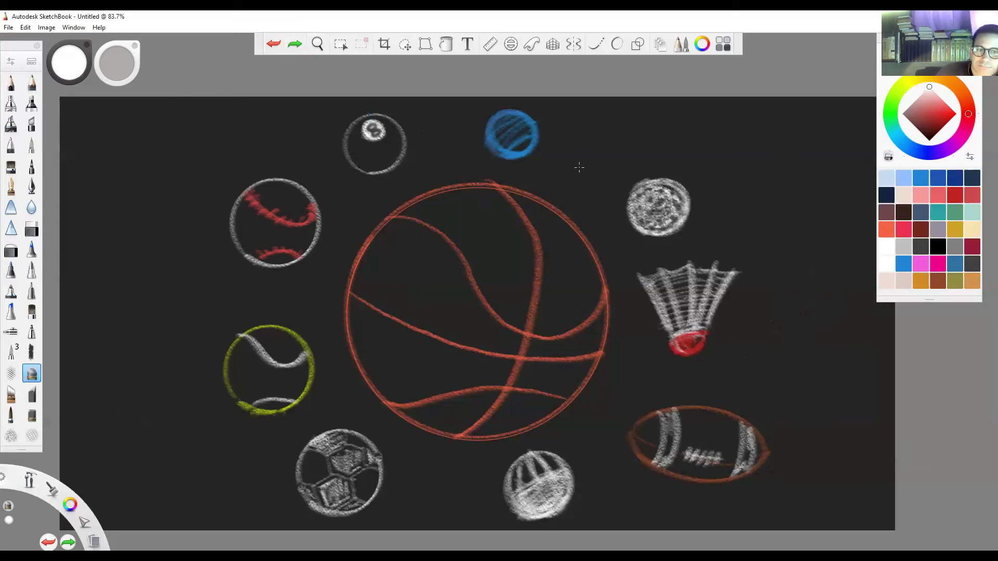
pyautogui.click(970, 282)
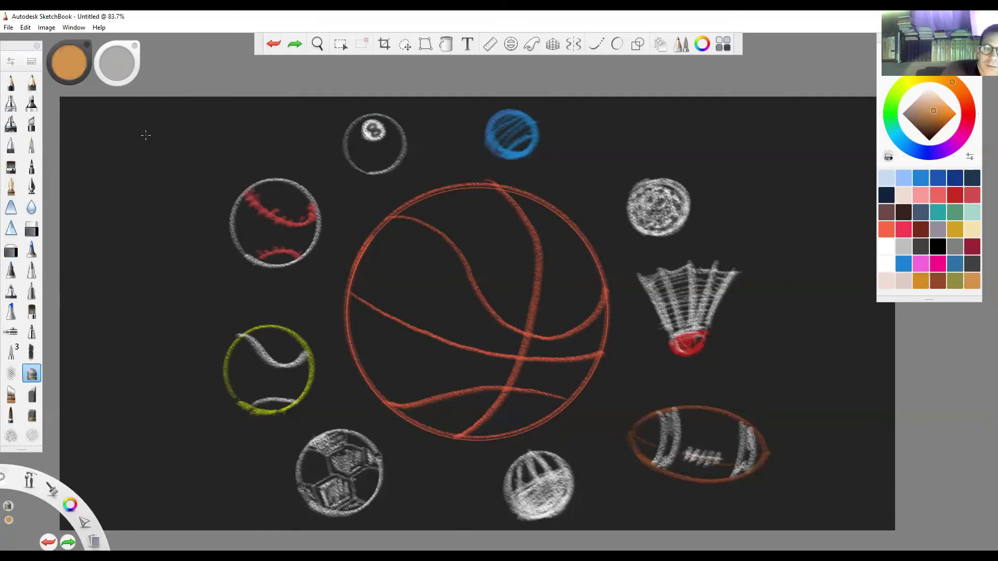
pyautogui.moveTo(148, 134); pyautogui.dragTo(312, 146)
pyautogui.moveTo(148, 137); pyautogui.dragTo(145, 139)
pyautogui.moveTo(292, 149)
pyautogui.mouseDown()
pyautogui.moveTo(178, 138)
pyautogui.moveTo(296, 146)
pyautogui.moveTo(235, 137)
pyautogui.mouseUp()
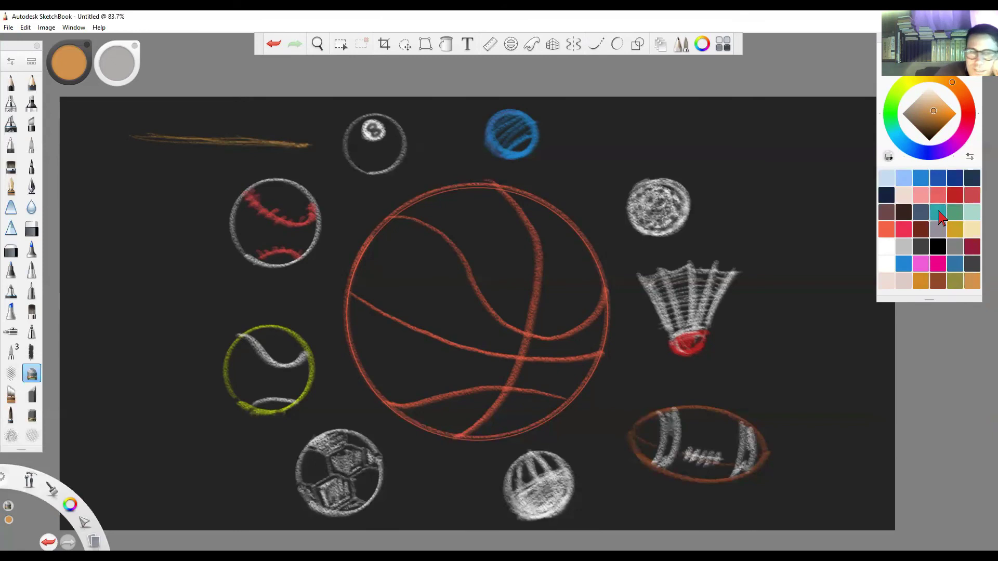
pyautogui.click(938, 212)
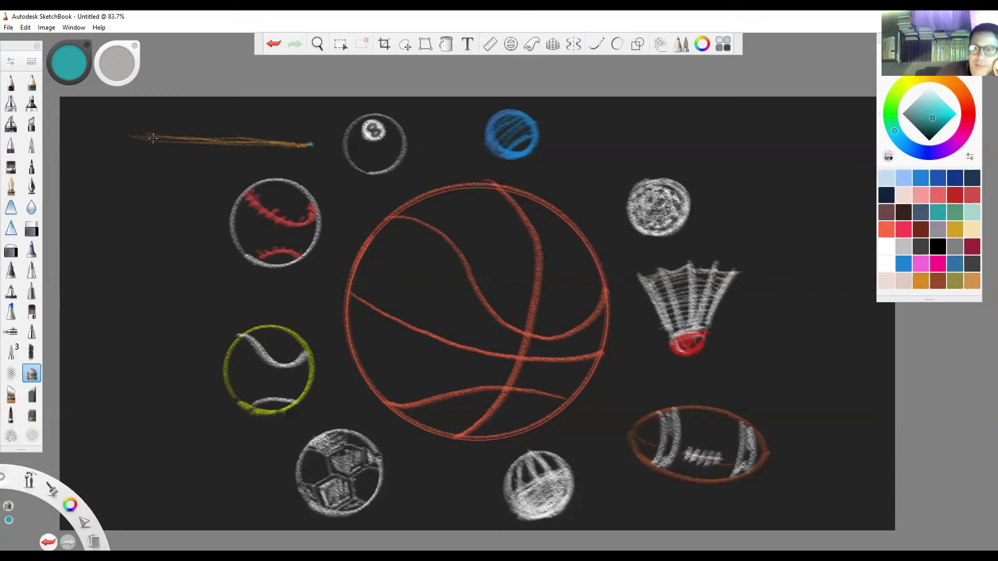
# Lengthen and thicken the cue's butt with golden-yellow strokes along the shaft, adding two small white marks on it.
pyautogui.keyDown('alt'); pyautogui.click(158, 143); pyautogui.keyUp('alt')
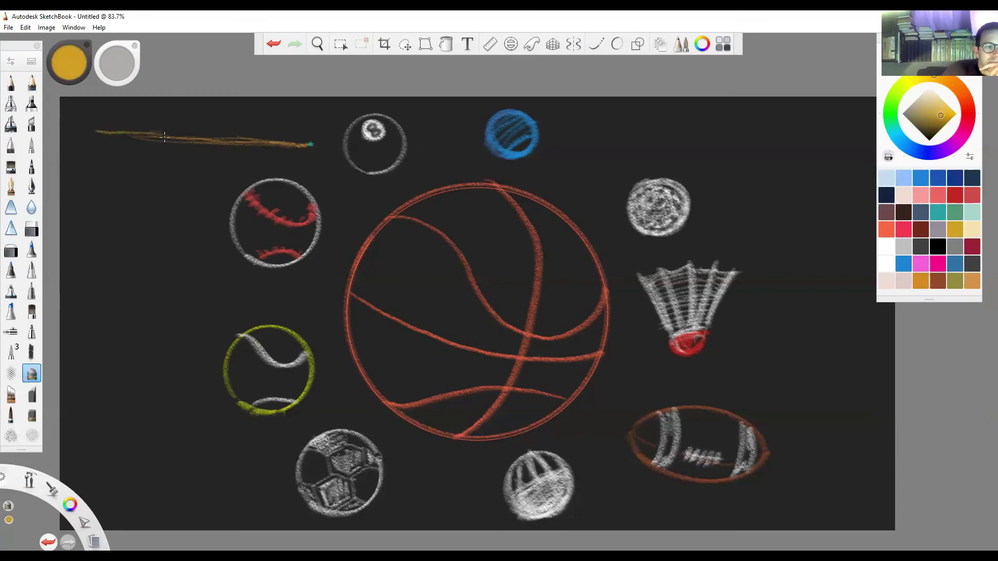
pyautogui.moveTo(163, 137); pyautogui.dragTo(296, 146)
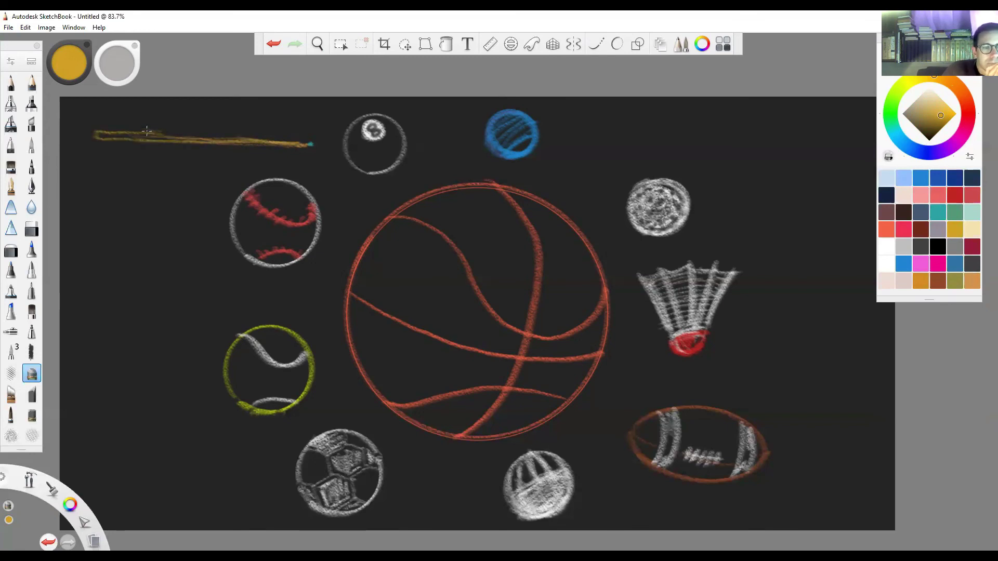
pyautogui.moveTo(147, 131); pyautogui.dragTo(310, 145)
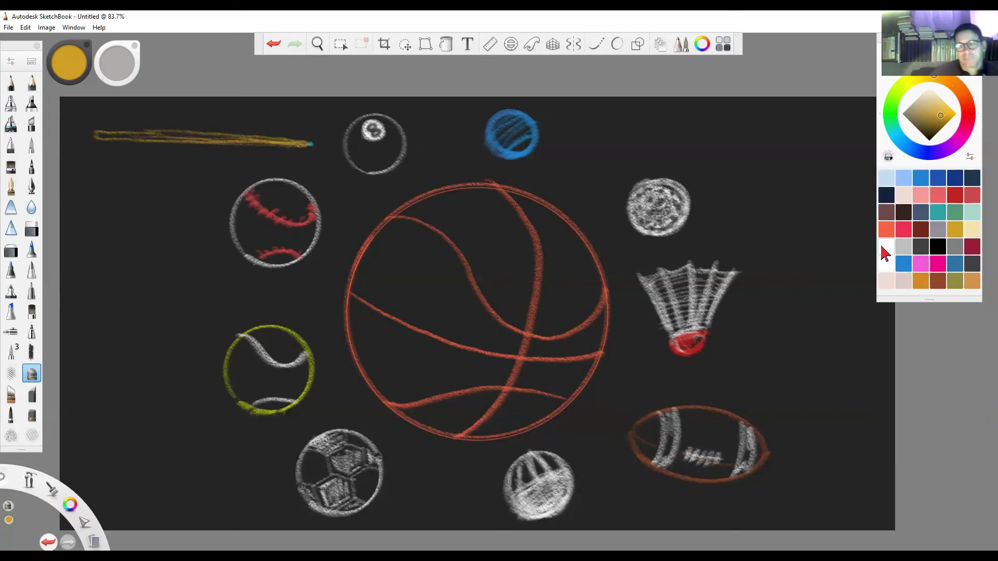
pyautogui.click(881, 248)
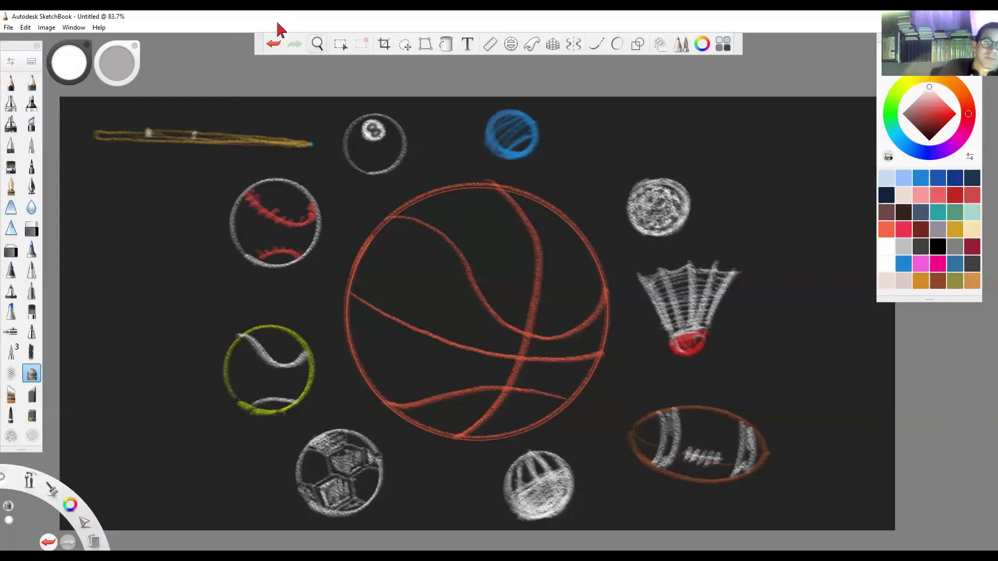
# Undo all the strokes of the pool cue beside the eight ball.
pyautogui.click(273, 43)
pyautogui.click(273, 42)
pyautogui.click(274, 45)
pyautogui.click(275, 47)
pyautogui.click(273, 48)
pyautogui.click(272, 46)
pyautogui.click(272, 46)
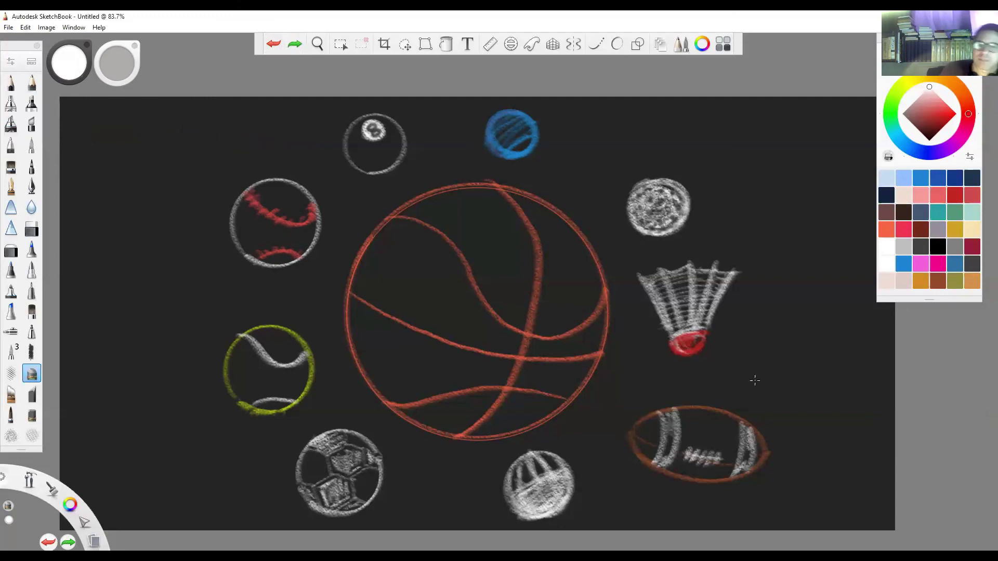